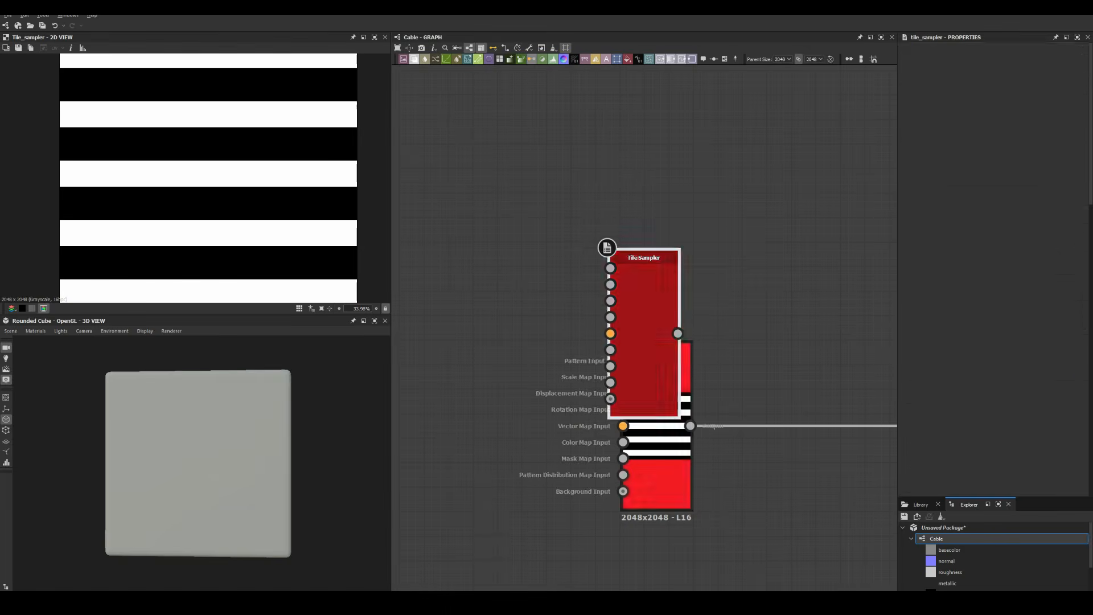
# Place the copied Tile Sampler above the original, set its Y Amount to 1 and adjust Size Y
pyautogui.moveTo(646, 342); pyautogui.dragTo(657, 237)
pyautogui.doubleClick(657, 237)
pyautogui.moveTo(917, 268); pyautogui.dragTo(908, 267)
pyautogui.scroll(-3, 984, 364)
pyautogui.moveTo(984, 400); pyautogui.dragTo(935, 399)
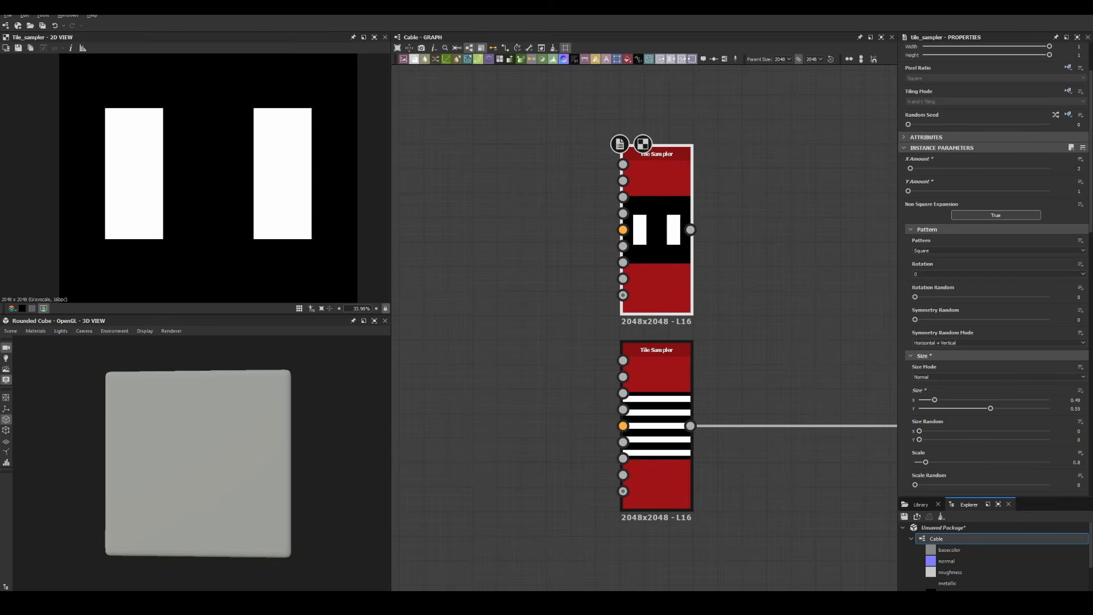
pyautogui.press('Return')
pyautogui.scroll(-3, 195, 178)
# Add a Blend node from the lower Tile Sampler to combine both stripe patterns
pyautogui.scroll(-3, 586, 299)
# Preview the Bevel output and tune its Distance to about 0.03
pyautogui.scroll(1, 651, 329)
pyautogui.click(623, 381)
pyautogui.press('space')
pyautogui.write('blend')
pyautogui.press('Return')
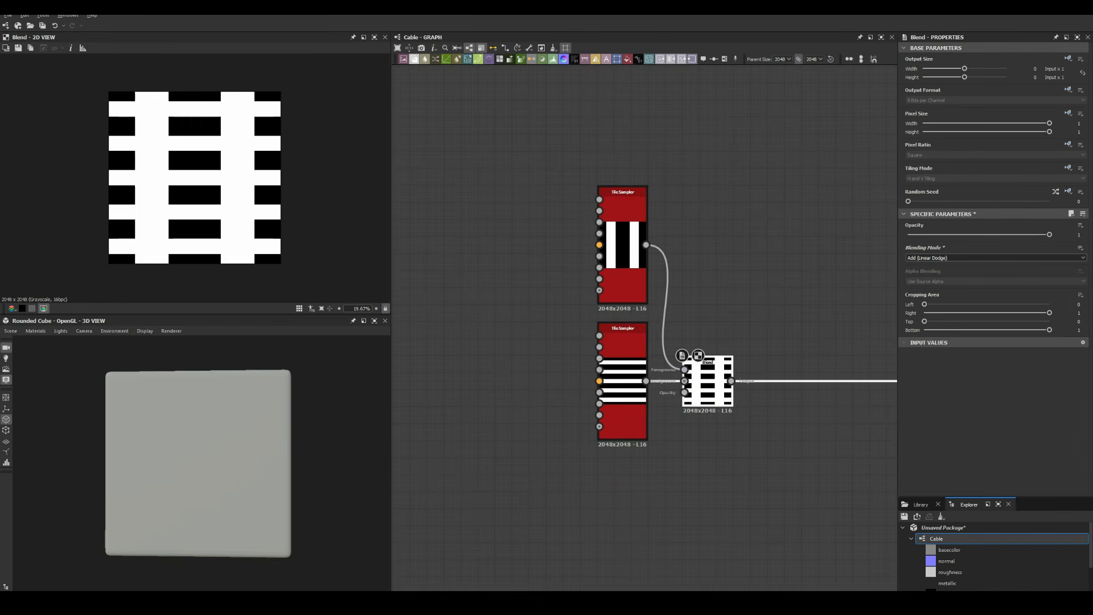
pyautogui.scroll(-1, 758, 359)
pyautogui.moveTo(757, 360); pyautogui.dragTo(598, 360, button='middle')
pyautogui.doubleClick(627, 378)
pyautogui.scroll(3, 486, 373)
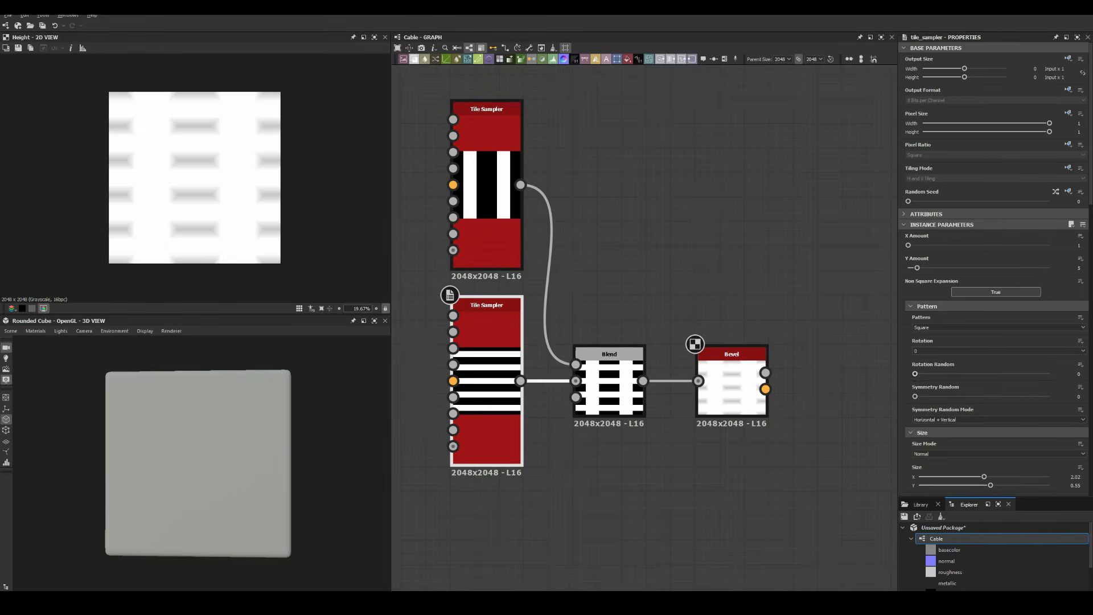
pyautogui.moveTo(940, 486); pyautogui.dragTo(928, 486)
pyautogui.click(731, 380)
pyautogui.moveTo(1014, 245); pyautogui.dragTo(984, 245)
# Narrow the vertical stripes' Size X to 0.44 and readjust the Bevel Distance
pyautogui.scroll(4, 195, 177)
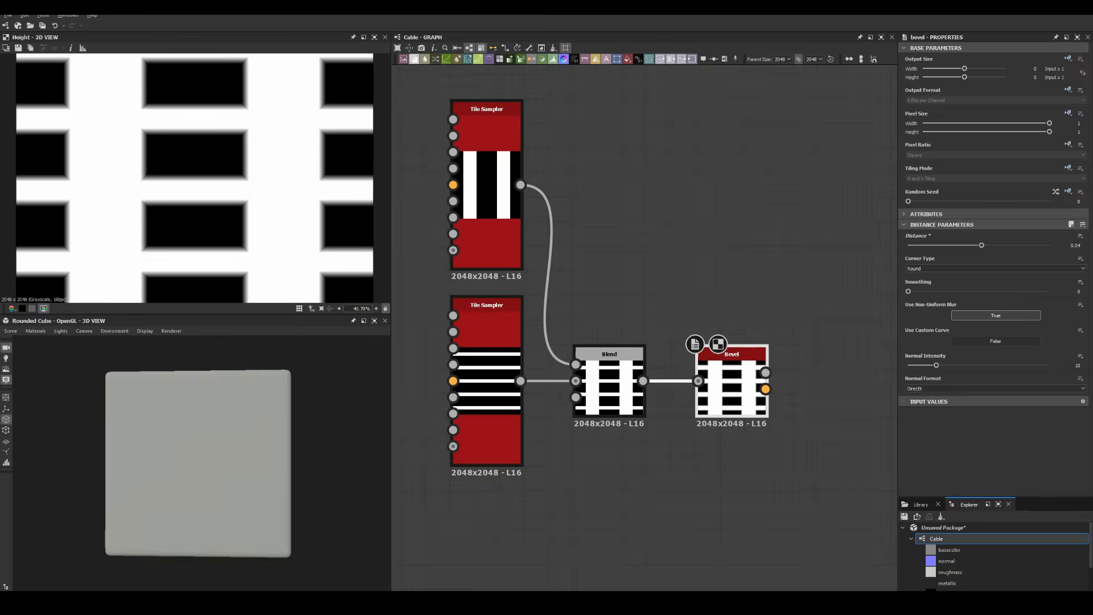
pyautogui.click(487, 188)
pyautogui.scroll(-3, 985, 399)
pyautogui.moveTo(984, 400); pyautogui.dragTo(976, 400)
pyautogui.scroll(-2, 662, 211)
pyautogui.scroll(9, 238, 194)
pyautogui.scroll(-11, 238, 193)
pyautogui.moveTo(710, 333); pyautogui.dragTo(670, 357, button='middle')
pyautogui.click(670, 356)
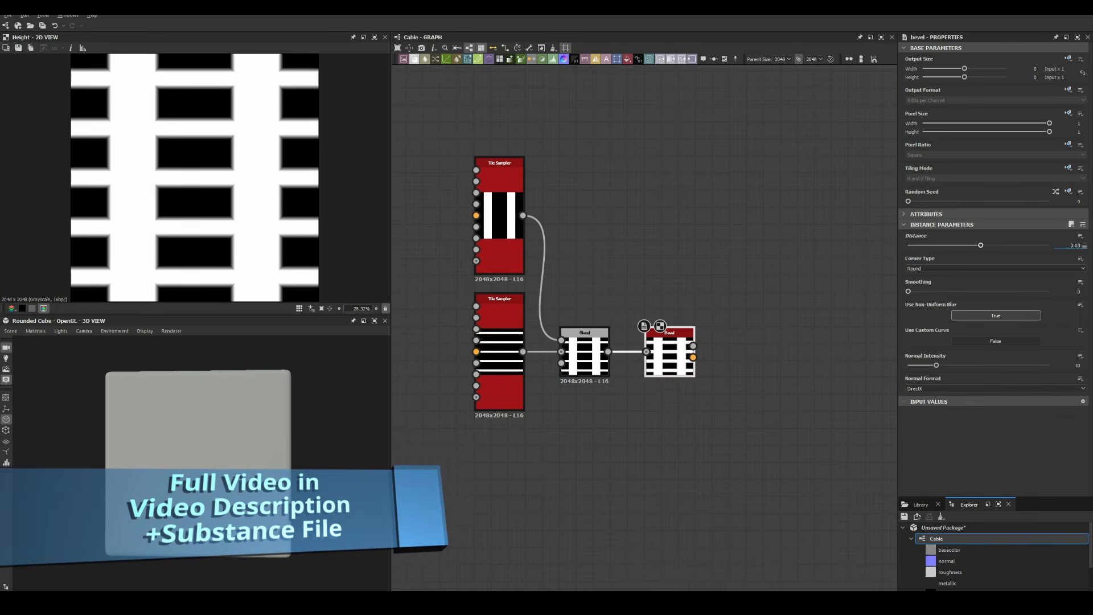
pyautogui.scroll(-3, 631, 282)
pyautogui.scroll(4, 719, 291)
# Add a Levels node after the Bevel
pyautogui.press('space')
pyautogui.write('levels')
pyautogui.press('Return')
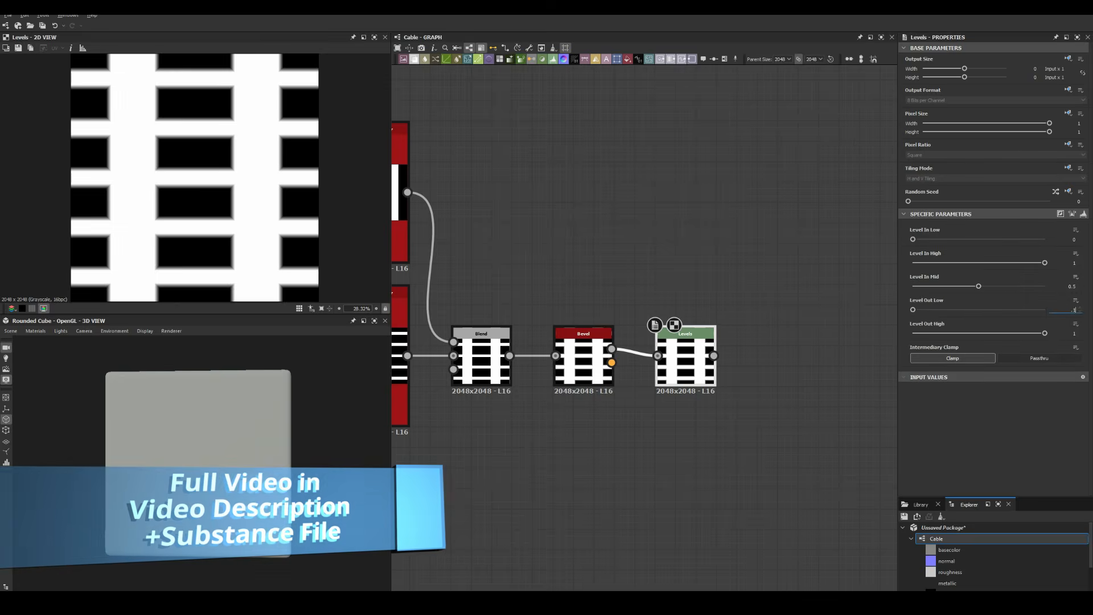
pyautogui.press('space')
# Discard the Grunge Rust Fine node and add a new Tile Sampler for dots
pyautogui.write('grun')
pyautogui.click(705, 309)
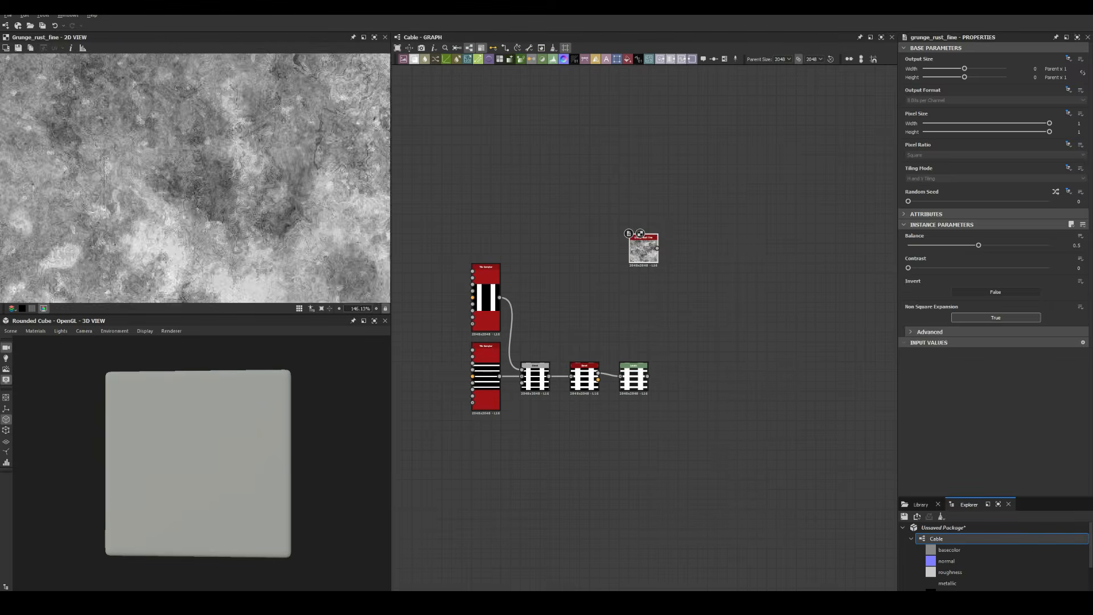
pyautogui.press('Delete')
pyautogui.press('space')
pyautogui.write('tile s')
pyautogui.press('Return')
pyautogui.moveTo(645, 248); pyautogui.dragTo(556, 210)
# Set the dot Tile Sampler's Y Amount, scale, and random size, position and color
pyautogui.press('Return')
pyautogui.click(999, 327)
pyautogui.scroll(-5, 996, 342)
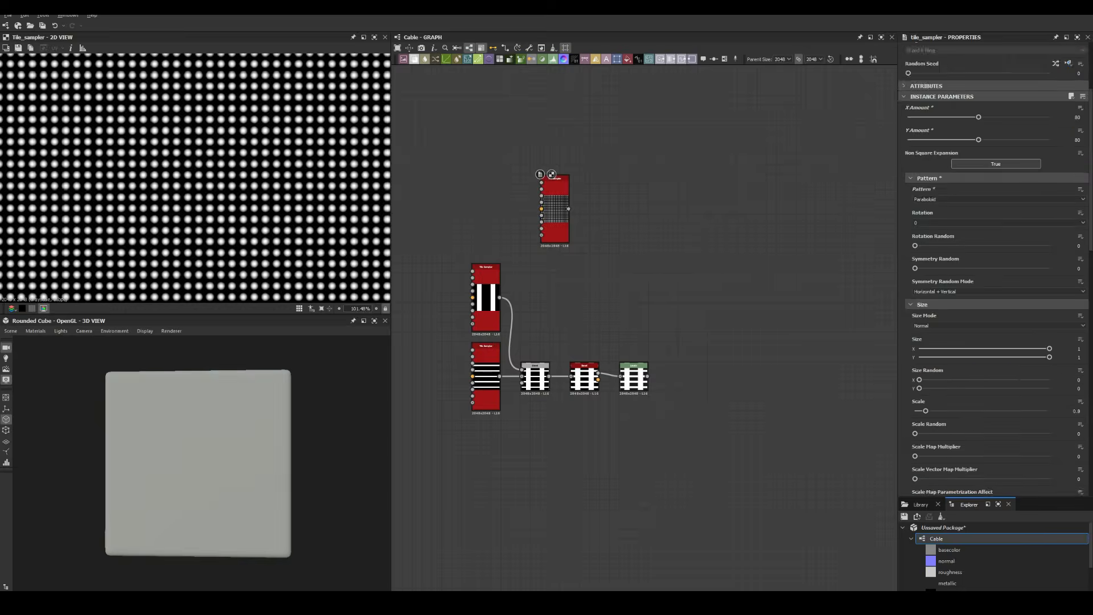
pyautogui.scroll(-4, 995, 342)
pyautogui.moveTo(915, 332); pyautogui.dragTo(981, 332)
pyautogui.moveTo(915, 433); pyautogui.dragTo(935, 433)
pyautogui.moveTo(916, 456); pyautogui.dragTo(988, 456)
pyautogui.scroll(-8, 996, 342)
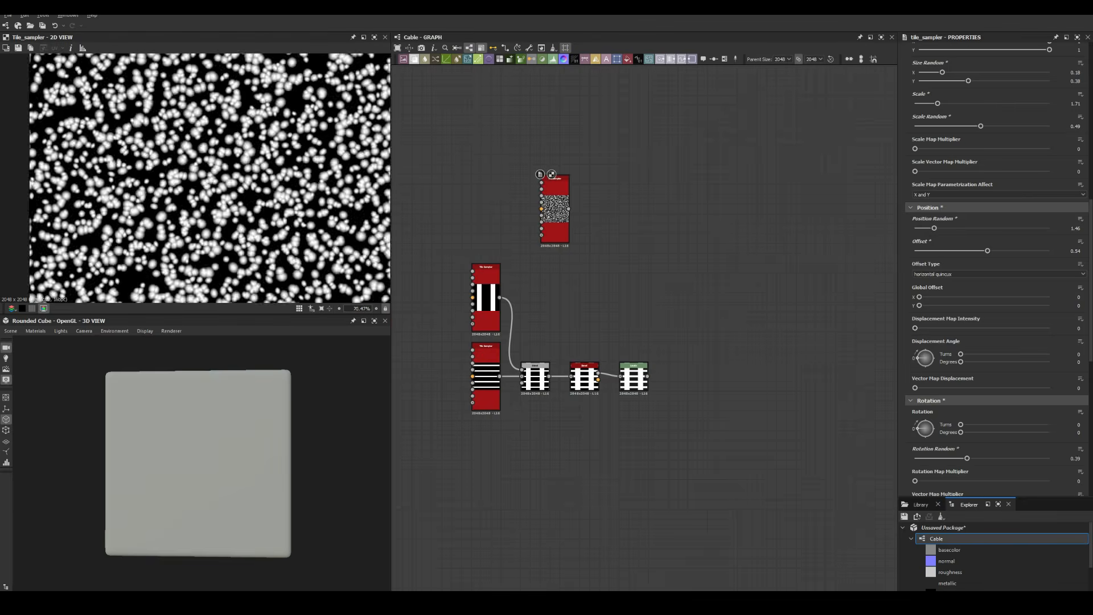
pyautogui.scroll(4, 555, 219)
pyautogui.click(555, 220)
pyautogui.scroll(-10, 996, 341)
pyautogui.moveTo(915, 346); pyautogui.dragTo(1020, 346)
# Add a Directional Warp after the dots, driven by a Gaussian Noise node
pyautogui.press('space')
pyautogui.write('dir')
pyautogui.press('Return')
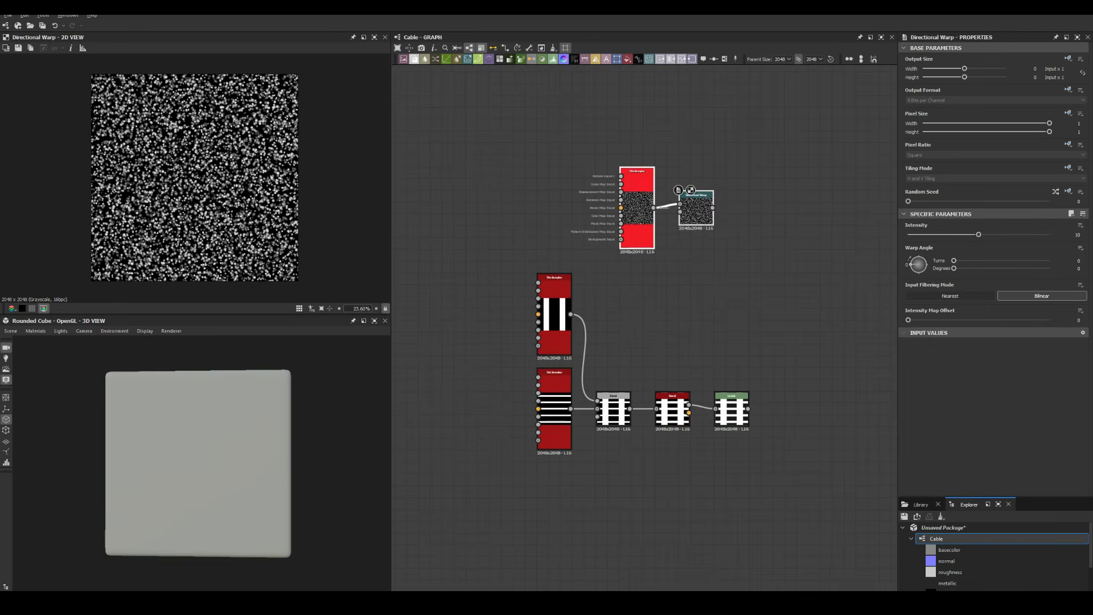
pyautogui.scroll(2, 754, 210)
pyautogui.click(603, 258)
pyautogui.press('space')
pyautogui.write('gau')
pyautogui.press('Return')
pyautogui.moveTo(757, 191); pyautogui.dragTo(654, 190)
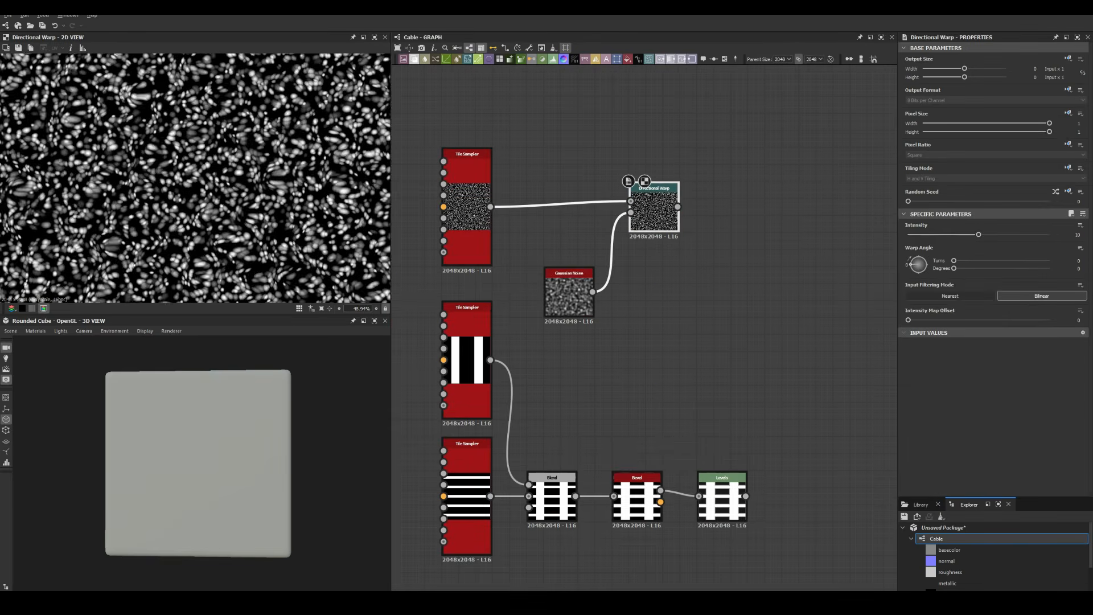
# Add a Slope Blur Grayscale after the warp, with a Fractal Sum Base noise
pyautogui.press('space')
pyautogui.write('slo')
pyautogui.press('Return')
pyautogui.click(644, 290)
pyautogui.press('space')
pyautogui.write('fra')
pyautogui.press('Return')
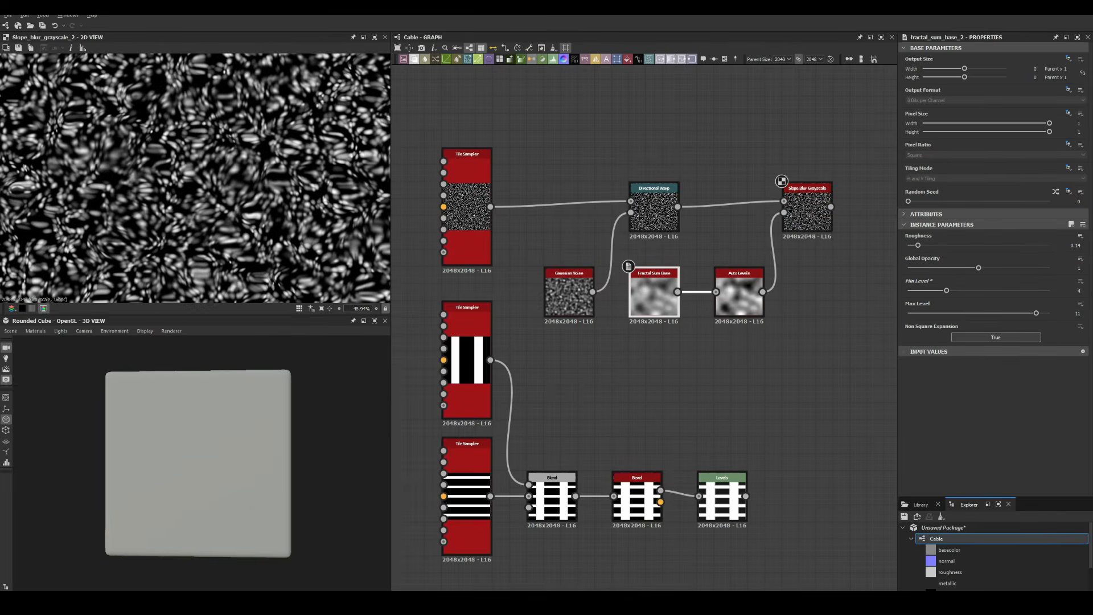
# Add a Histogram Scan after Slope Blur with Position 0.74 and Contrast 0.89
pyautogui.click(808, 208)
pyautogui.press('space')
pyautogui.write('his')
pyautogui.click(837, 239)
pyautogui.moveTo(909, 268); pyautogui.dragTo(1034, 269)
pyautogui.moveTo(917, 246); pyautogui.dragTo(1013, 246)
pyautogui.moveTo(877, 228); pyautogui.dragTo(606, 270, button='middle')
# Add a Flood Fill after the Histogram Scan and link the chain
pyautogui.press('space')
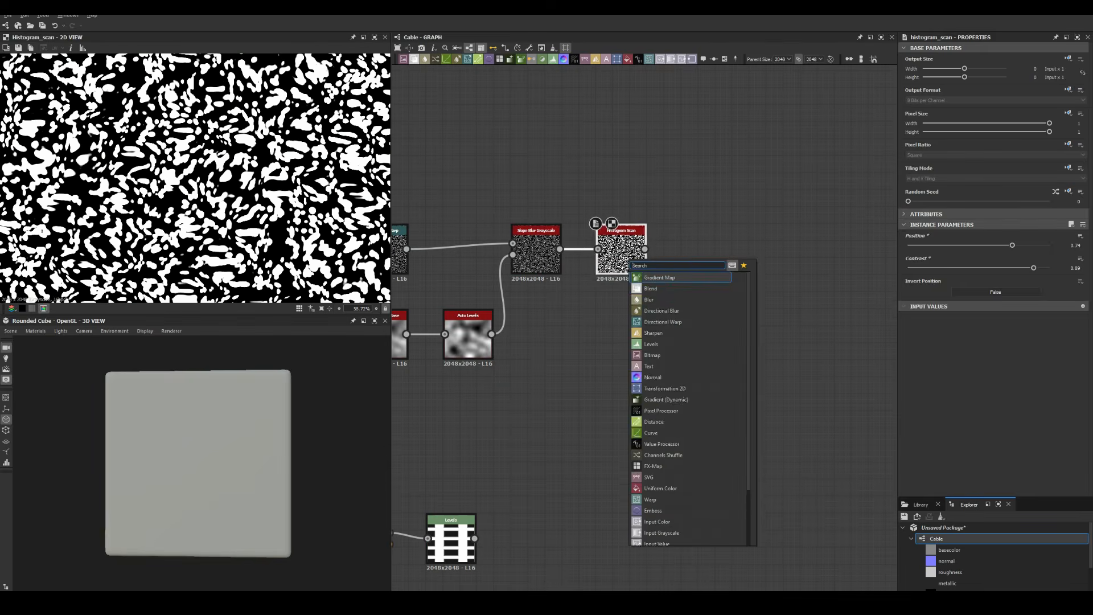
pyautogui.write('flo')
pyautogui.press('Return')
pyautogui.scroll(4, 195, 178)
pyautogui.moveTo(790, 243); pyautogui.dragTo(617, 260, button='middle')
# Add a Bevel with Distance 0.005, fed by the Histogram Scan, above the Flood Fill
pyautogui.press('space')
pyautogui.write('bev')
pyautogui.press('Return')
pyautogui.moveTo(1015, 245); pyautogui.dragTo(979, 246)
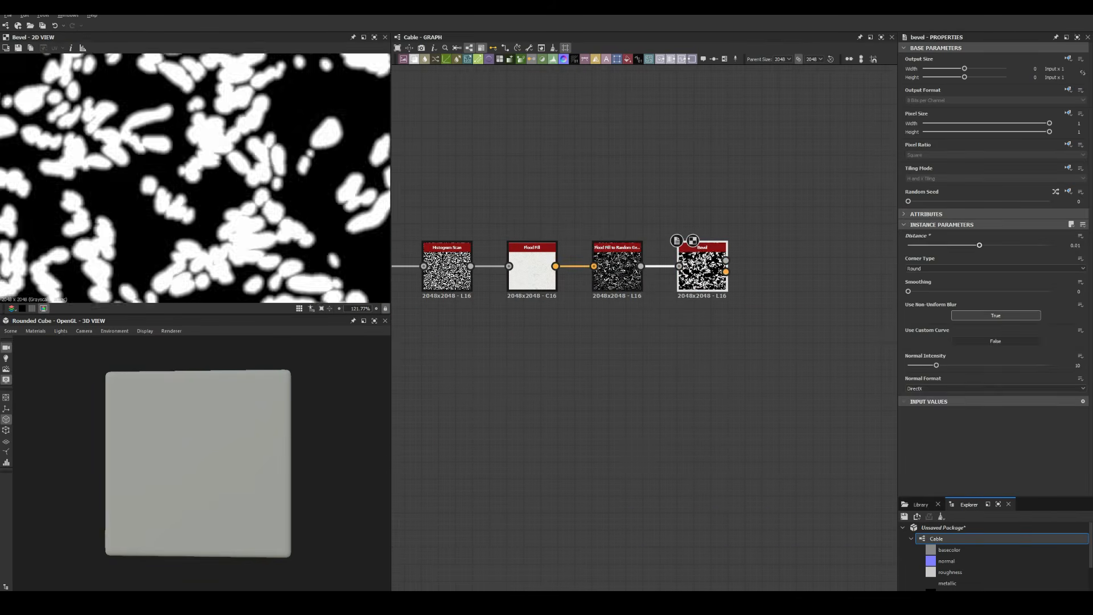
pyautogui.doubleClick(1075, 246)
pyautogui.write('0.005')
pyautogui.press('Return')
pyautogui.moveTo(471, 266); pyautogui.dragTo(532, 202)
# Add a Distance node after the Random Grayscale fill, Bevel as mask, Maximum Distance 256, Only Source
pyautogui.scroll(3, 195, 171)
pyautogui.scroll(-12, 196, 171)
pyautogui.scroll(2, 597, 238)
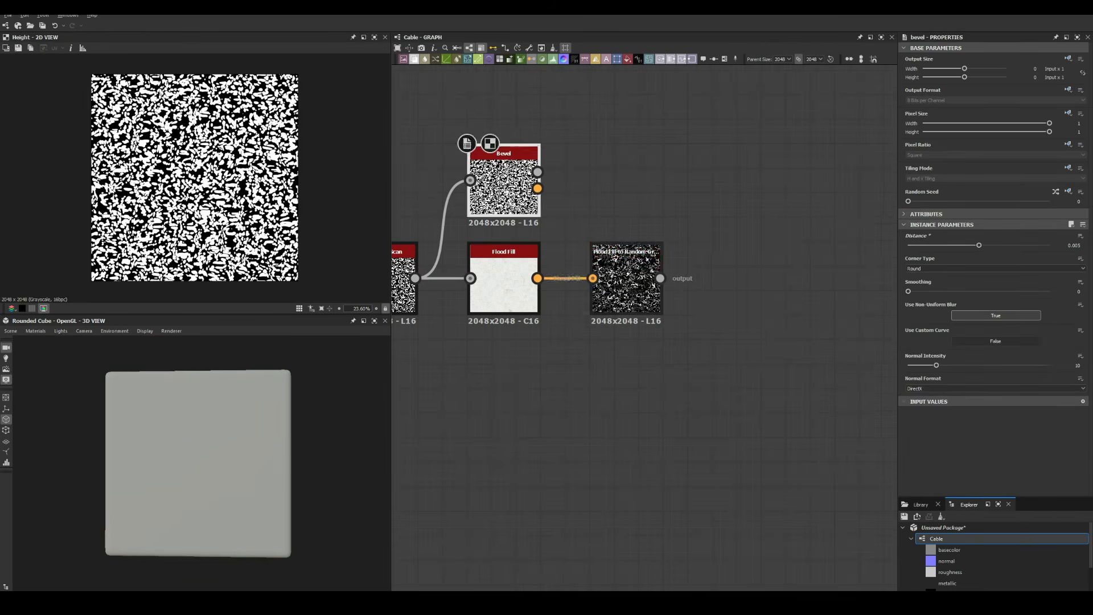
pyautogui.click(626, 282)
pyautogui.press('space')
pyautogui.write('dis')
pyautogui.press('Return')
pyautogui.moveTo(715, 271); pyautogui.dragTo(715, 286)
pyautogui.moveTo(415, 279); pyautogui.dragTo(715, 270)
pyautogui.moveTo(914, 259); pyautogui.dragTo(1049, 259)
pyautogui.click(1041, 282)
# Set the Blend mode to Multiply
pyautogui.click(996, 258)
pyautogui.click(918, 290)
pyautogui.scroll(-4, 710, 196)
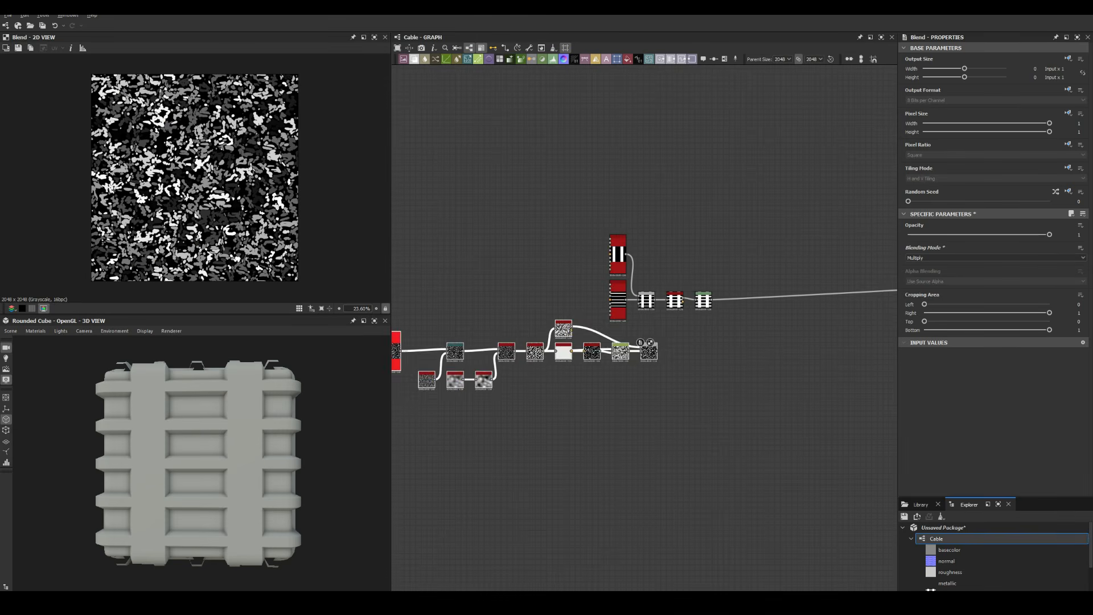
# Add a Subtract Blend after Levels and lower its opacity to about 0.02
pyautogui.scroll(7, 754, 319)
pyautogui.click(582, 481)
pyautogui.press('space')
pyautogui.write('blend')
pyautogui.press('Return')
pyautogui.moveTo(610, 250); pyautogui.dragTo(656, 461)
pyautogui.click(996, 258)
pyautogui.click(918, 280)
pyautogui.keyDown('shift'); pyautogui.moveTo(611, 250); pyautogui.dragTo(712, 475); pyautogui.keyUp('shift')
pyautogui.moveTo(685, 481); pyautogui.dragTo(705, 256)
pyautogui.scroll(10, 199, 462)
pyautogui.moveTo(1050, 235); pyautogui.dragTo(911, 235)
# Add a Paraboloid Tile Sampler from the Bevel: amounts 35×35, scale 1.52, scale random 0.54
pyautogui.moveTo(131, 456); pyautogui.dragTo(248, 463, button='middle')
pyautogui.scroll(-4, 199, 489)
pyautogui.scroll(-5, 202, 463)
pyautogui.scroll(5, 201, 463)
pyautogui.scroll(-5, 465, 513)
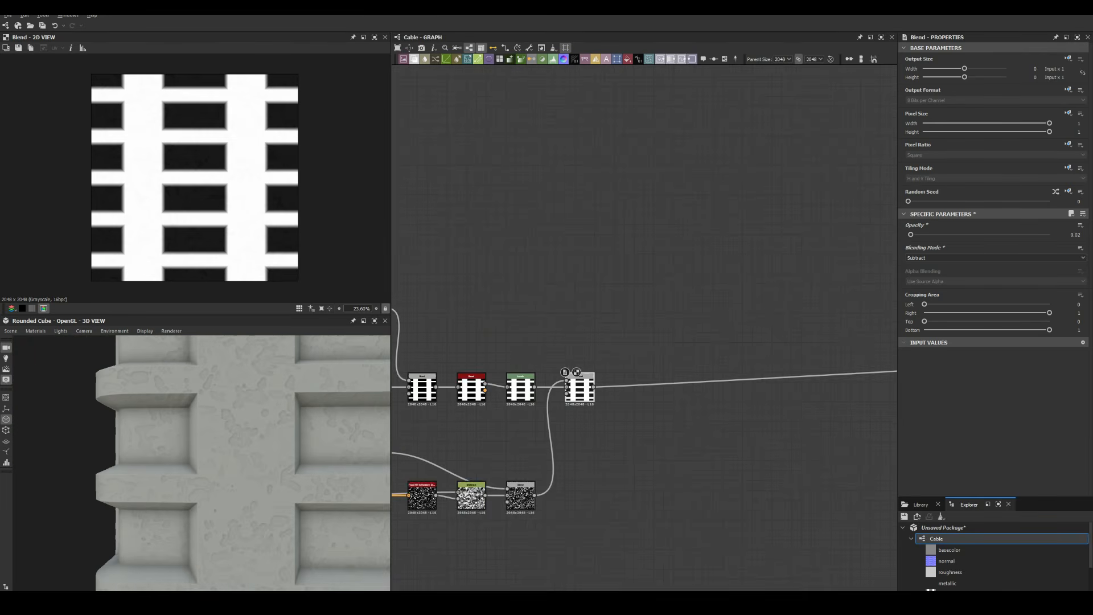
pyautogui.press('space')
pyautogui.moveTo(494, 401); pyautogui.dragTo(565, 279)
pyautogui.click(996, 326)
pyautogui.click(934, 352)
pyautogui.moveTo(943, 244); pyautogui.dragTo(984, 244)
pyautogui.moveTo(944, 267); pyautogui.dragTo(984, 266)
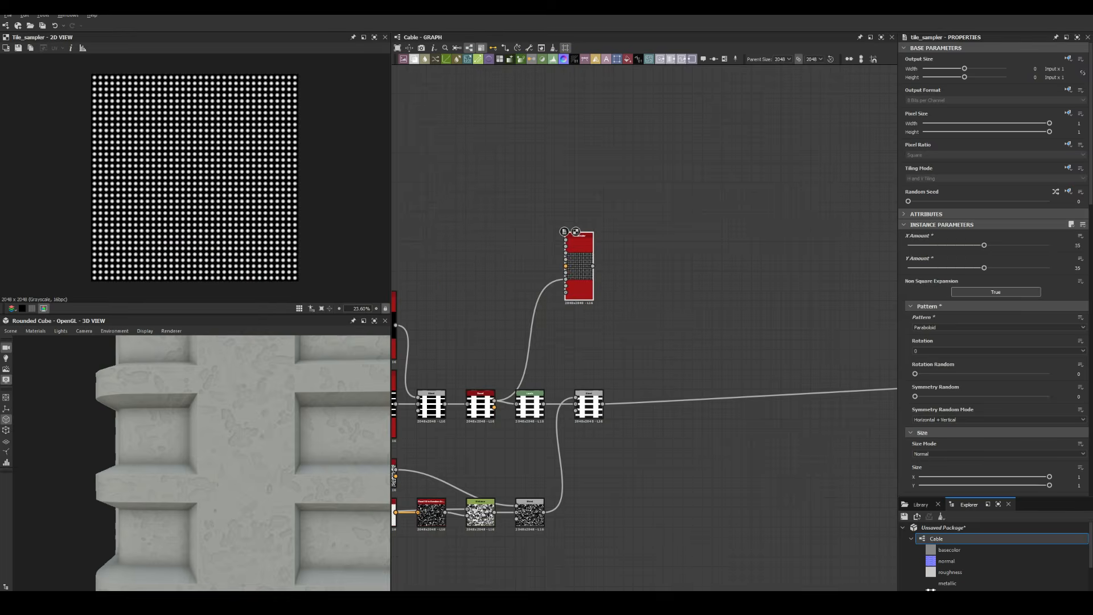
pyautogui.moveTo(928, 334); pyautogui.dragTo(935, 335)
pyautogui.moveTo(915, 357); pyautogui.dragTo(988, 357)
pyautogui.scroll(-3, 995, 353)
pyautogui.moveTo(916, 279); pyautogui.dragTo(952, 278)
pyautogui.scroll(2, 491, 399)
# Insert Invert Grayscale nodes around the Tile Sampler, raise its Mask Map Threshold, and link it into the Blend
pyautogui.click(548, 313)
pyautogui.press('space')
pyautogui.doubleClick(619, 208)
pyautogui.moveTo(915, 357); pyautogui.dragTo(952, 357)
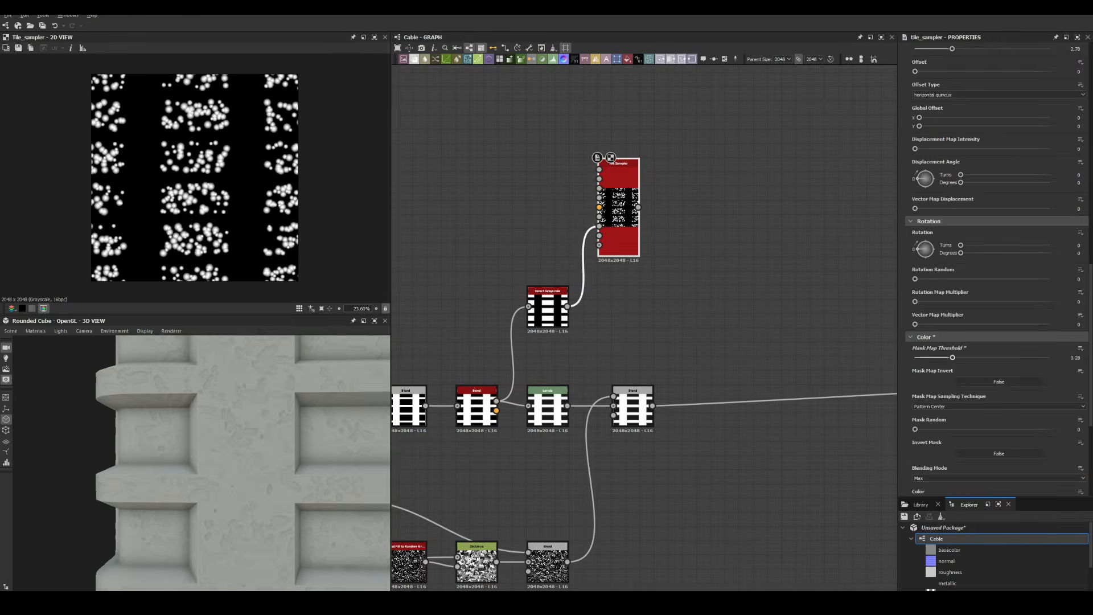
pyautogui.click(996, 258)
pyautogui.click(920, 287)
pyautogui.click(618, 207)
pyautogui.press('space')
pyautogui.moveTo(638, 207); pyautogui.dragTo(775, 410)
# Insert a Levels node on the link leading into the Blend
pyautogui.click(690, 210)
pyautogui.press('space')
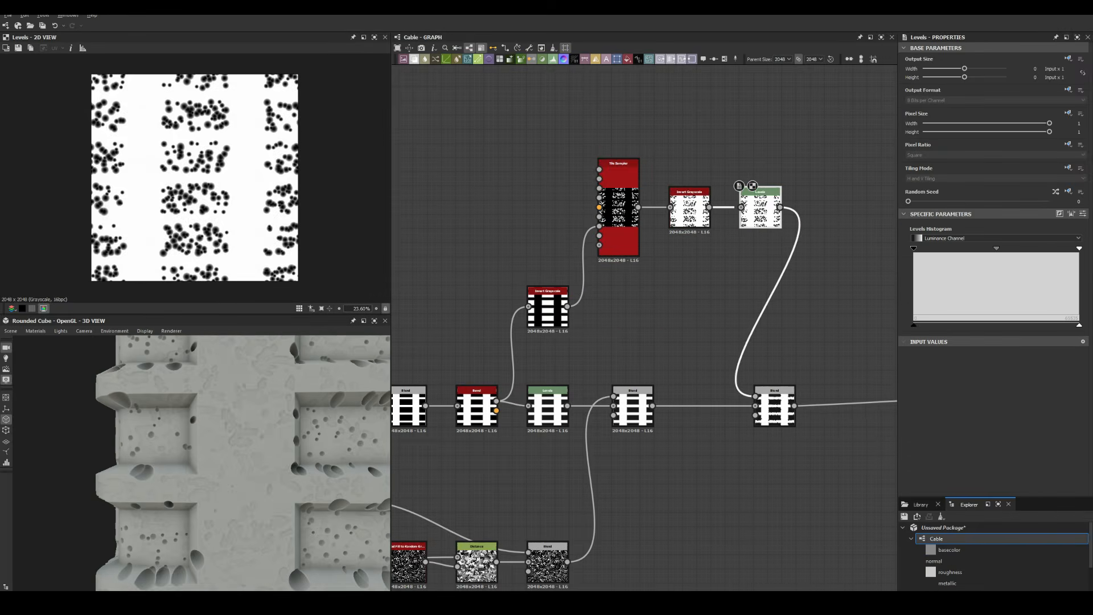
pyautogui.scroll(1, 516, 544)
pyautogui.moveTo(519, 339); pyautogui.dragTo(866, 432)
# Insert a Curve node after the Bevel and add a control point
pyautogui.moveTo(555, 378); pyautogui.dragTo(708, 378)
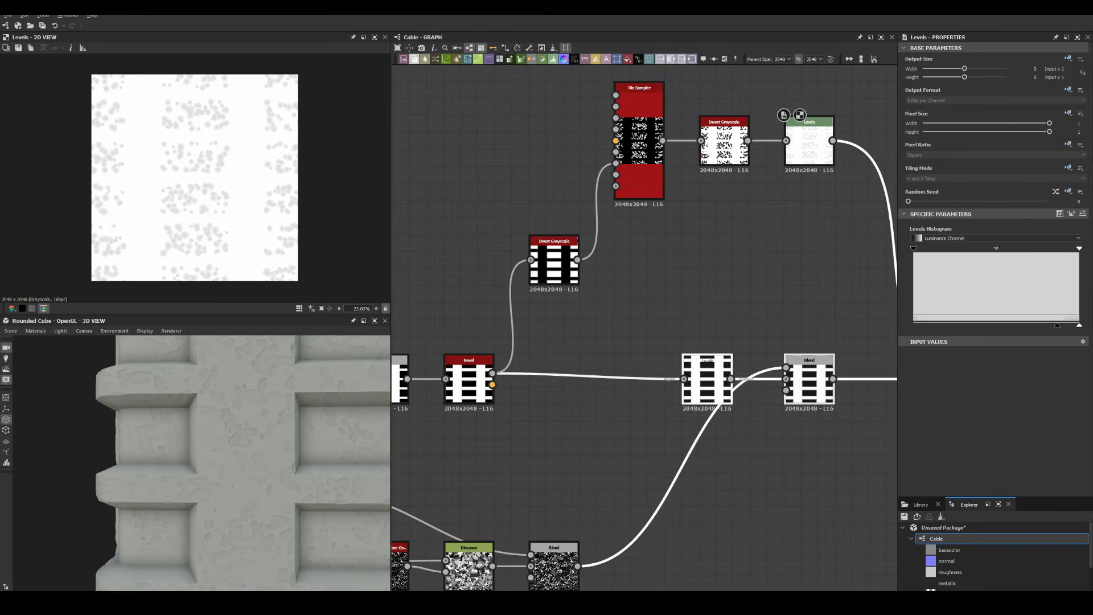
pyautogui.click(587, 379)
pyautogui.press('space')
pyautogui.write('curve')
pyautogui.press('Return')
pyautogui.doubleClick(1014, 311)
# Make the curve point a sharp linear corner placed near 0.57, 0.84
pyautogui.scroll(4, 202, 463)
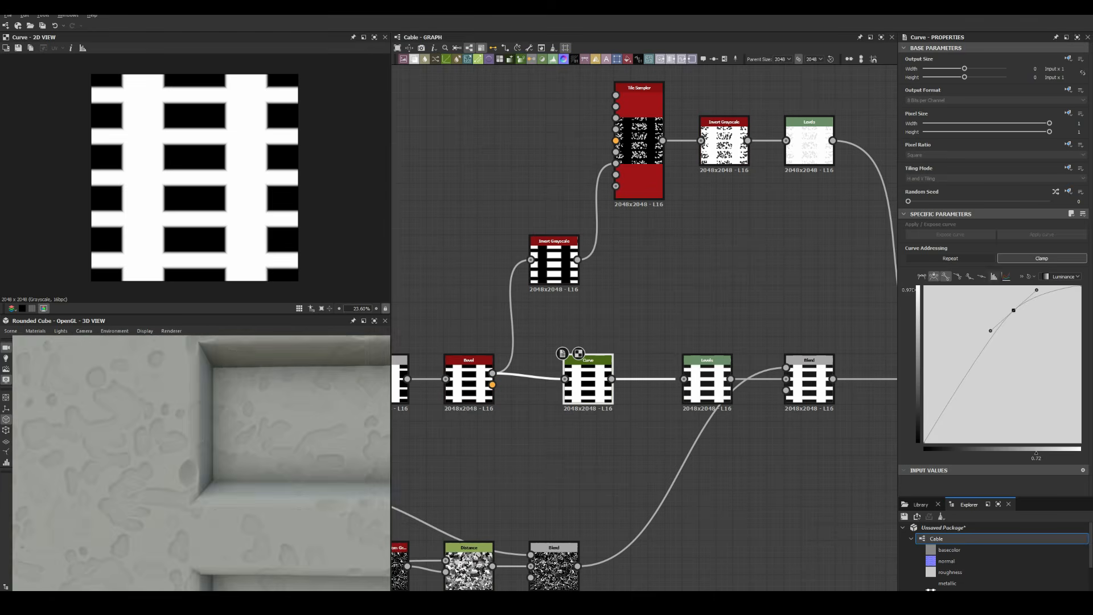
pyautogui.click(1014, 310)
pyautogui.click(982, 277)
pyautogui.scroll(-5, 202, 463)
pyautogui.scroll(5, 202, 463)
pyautogui.moveTo(171, 450); pyautogui.dragTo(228, 467)
pyautogui.scroll(-5, 202, 463)
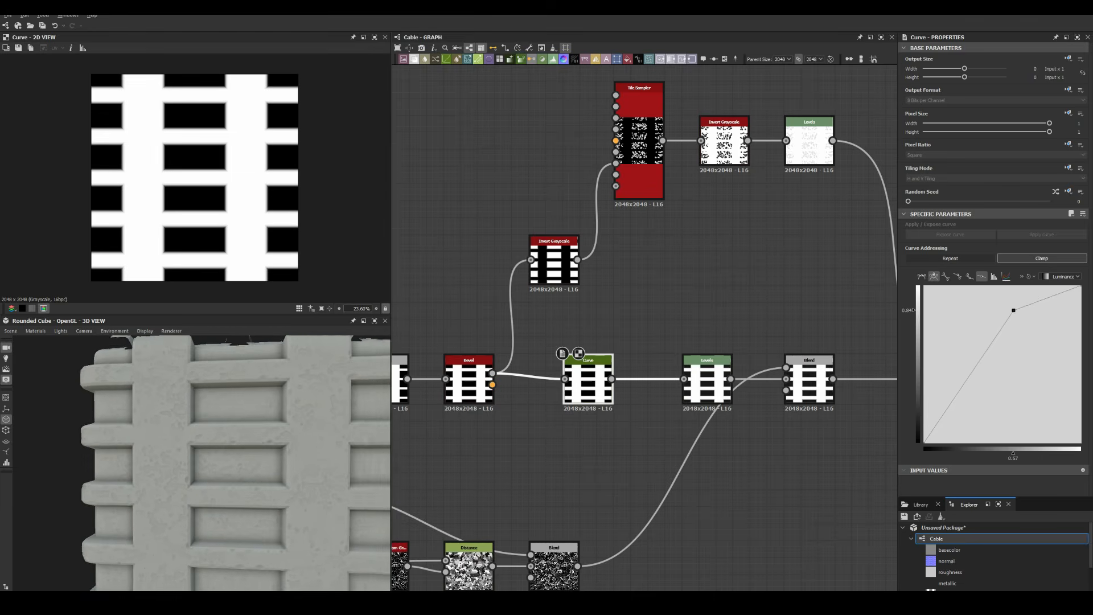
pyautogui.scroll(-5, 643, 330)
# Duplicate the lower Tile Sampler chain and place the copy below the original
pyautogui.moveTo(632, 342); pyautogui.dragTo(788, 238, button='middle')
pyautogui.moveTo(810, 375); pyautogui.dragTo(433, 276)
pyautogui.hotkey('ctrl', 'd')
pyautogui.doubleClick(457, 402)
pyautogui.moveTo(979, 246); pyautogui.dragTo(1050, 246)
pyautogui.click(1076, 245)
pyautogui.click(644, 489)
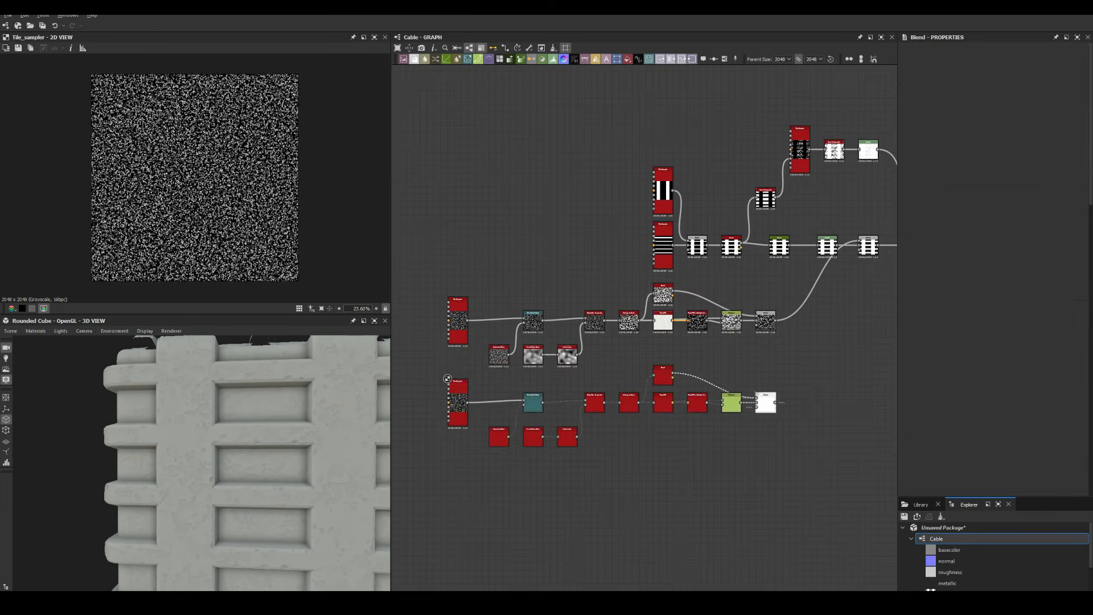
pyautogui.scroll(3, 643, 342)
# Feed the copied chain into a new Subtract Blend at 0.01 opacity
pyautogui.moveTo(809, 336); pyautogui.dragTo(427, 353, button='middle')
pyautogui.doubleClick(588, 226)
pyautogui.press('space')
pyautogui.click(617, 248)
pyautogui.moveTo(453, 452); pyautogui.dragTo(623, 218)
pyautogui.doubleClick(637, 226)
pyautogui.click(916, 276)
pyautogui.moveTo(1049, 235); pyautogui.dragTo(910, 235)
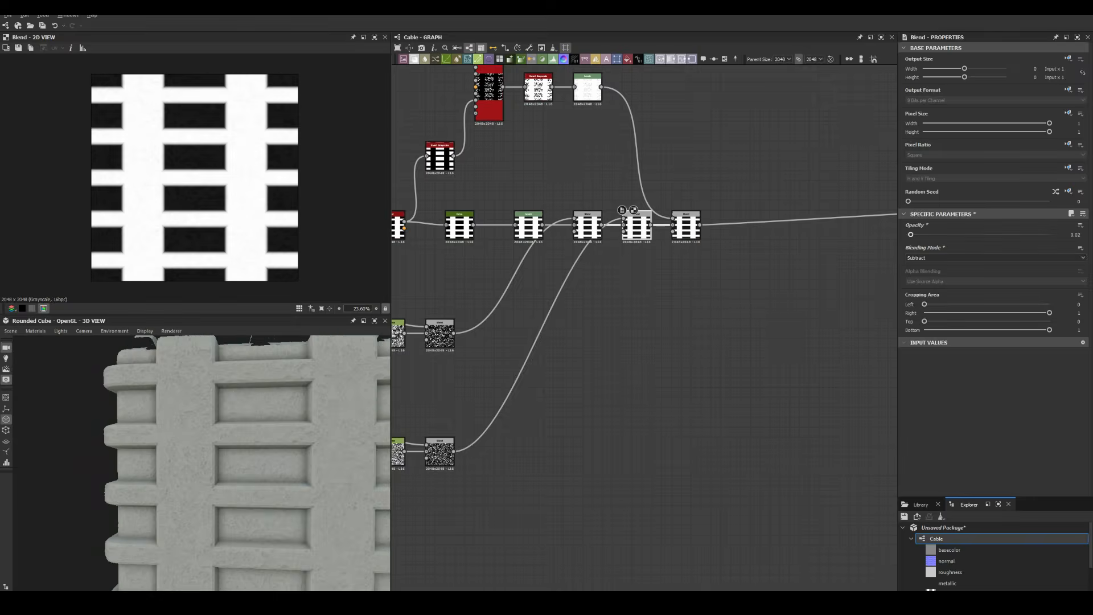
pyautogui.scroll(5, 202, 463)
pyautogui.click(1073, 235)
pyautogui.scroll(-5, 201, 463)
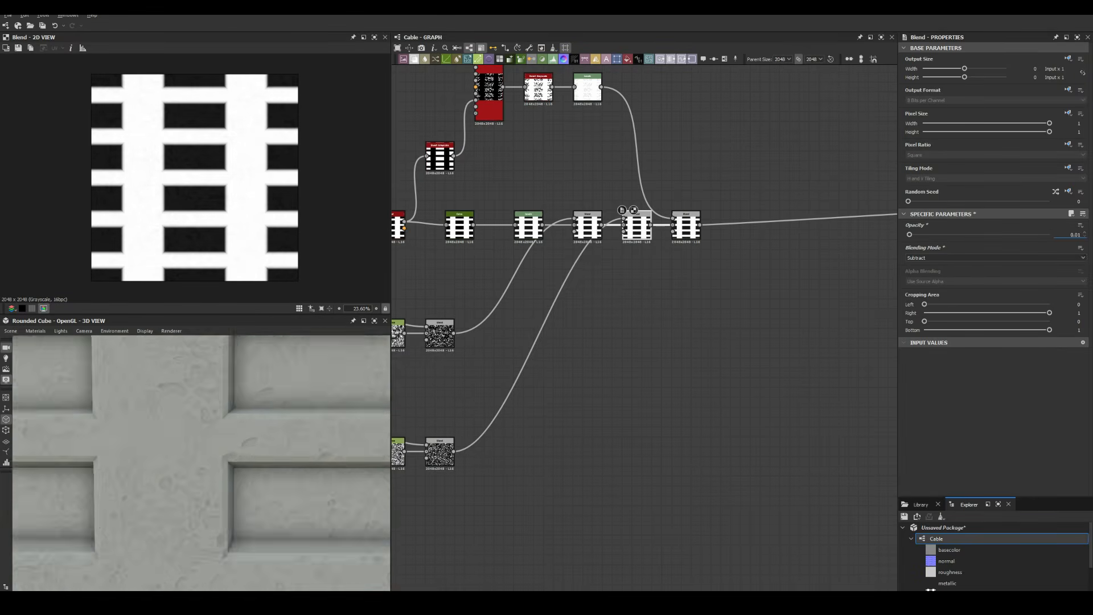
# Set the earlier Subtract Blend's opacity to 0.03
pyautogui.click(588, 227)
pyautogui.click(1073, 235)
pyautogui.write('0.03')
pyautogui.press('Return')
pyautogui.scroll(-4, 201, 463)
pyautogui.scroll(4, 201, 463)
# Bring the Curve node into view and review its settings
pyautogui.moveTo(626, 342); pyautogui.dragTo(745, 339, button='middle')
pyautogui.scroll(5, 202, 463)
pyautogui.moveTo(228, 461); pyautogui.dragTo(194, 464)
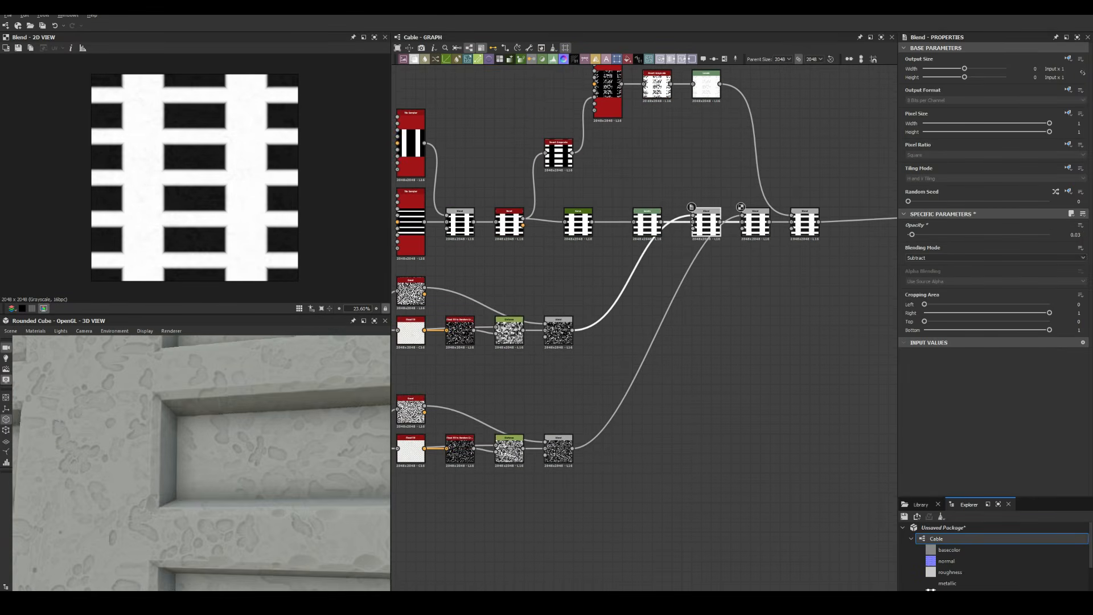
pyautogui.click(579, 223)
pyautogui.scroll(-5, 201, 463)
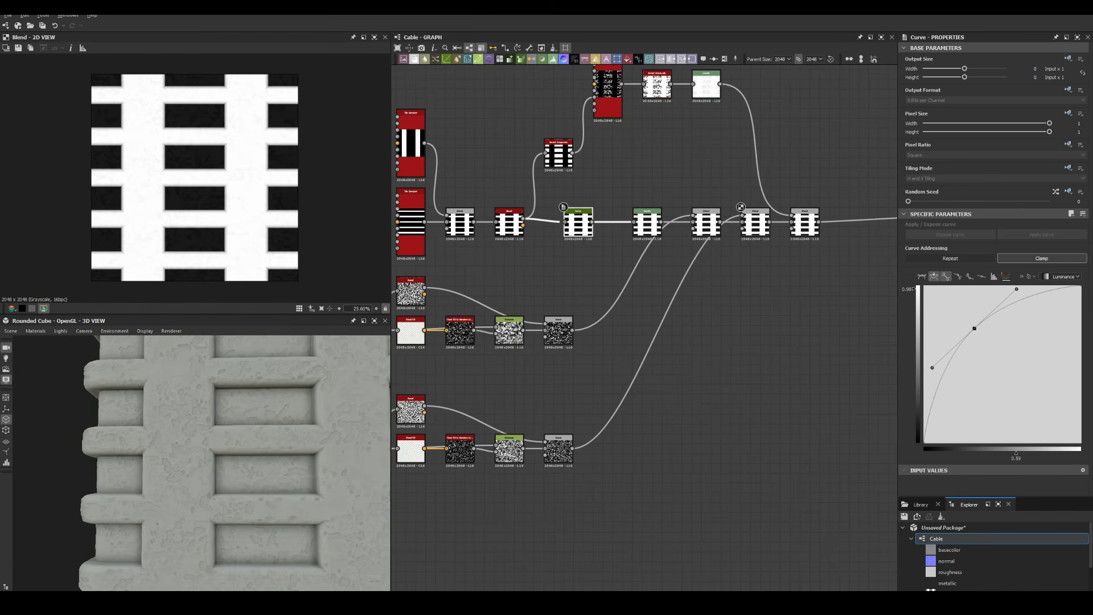
pyautogui.scroll(5, 202, 463)
# Add a Normal node at the end of the height chain
pyautogui.moveTo(741, 313); pyautogui.dragTo(510, 445, button='middle')
pyautogui.press('space')
pyautogui.write('normal')
pyautogui.press('Return')
pyautogui.doubleClick(644, 285)
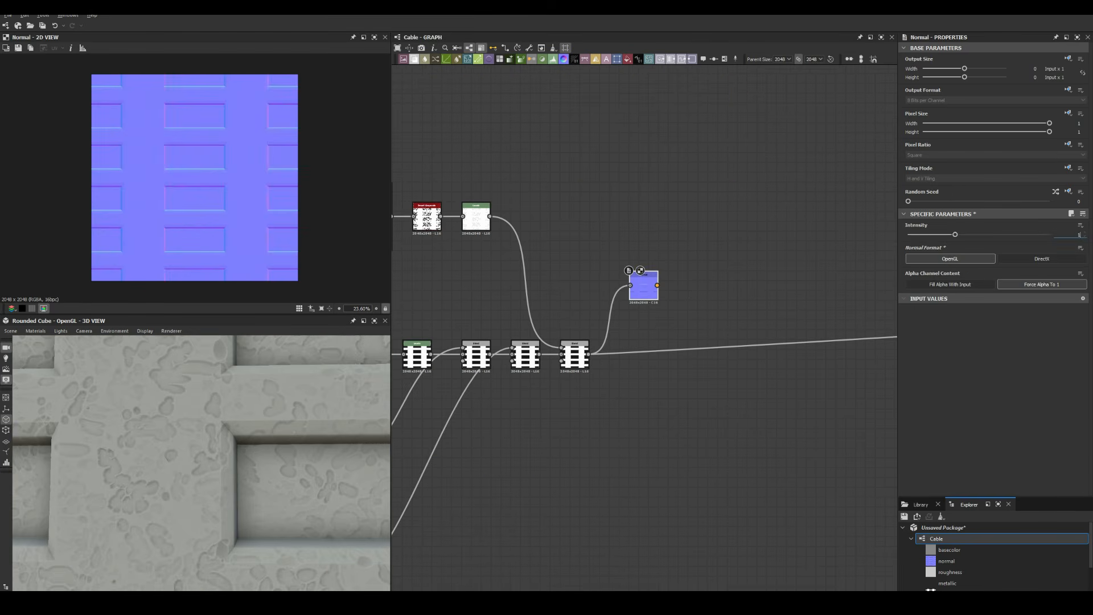
# Chain Curvature Smooth and Histogram Scan nodes after the Normal node
pyautogui.write('0')
pyautogui.scroll(5, 652, 287)
pyautogui.moveTo(668, 283); pyautogui.dragTo(783, 294)
pyautogui.write('curv')
pyautogui.press('Return')
pyautogui.scroll(3, 736, 283)
pyautogui.press('space')
pyautogui.write('his')
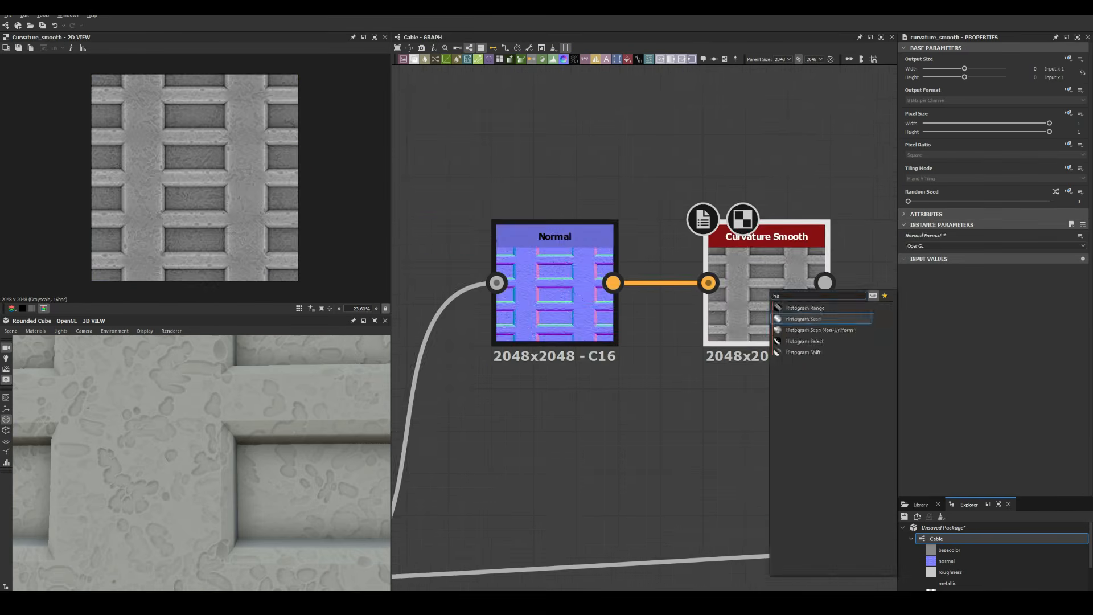
pyautogui.press('Return')
# Set the blur intensity to 0.55 and check the result on the cube preview
pyautogui.scroll(-5, 724, 247)
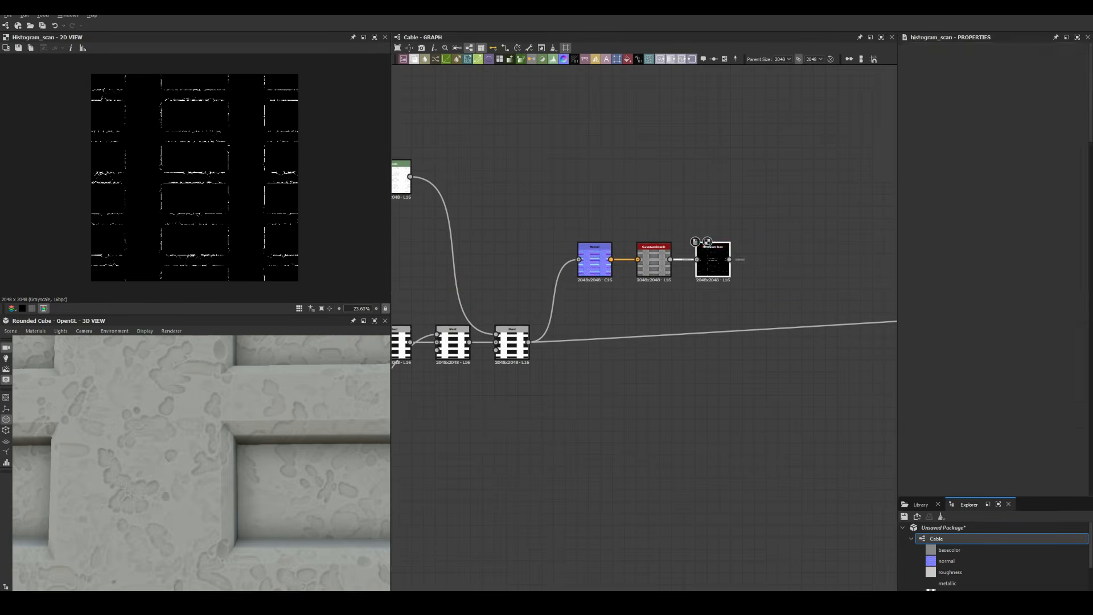
pyautogui.click(1077, 245)
pyautogui.write('0.5')
pyautogui.press('Return')
pyautogui.scroll(12, 169, 172)
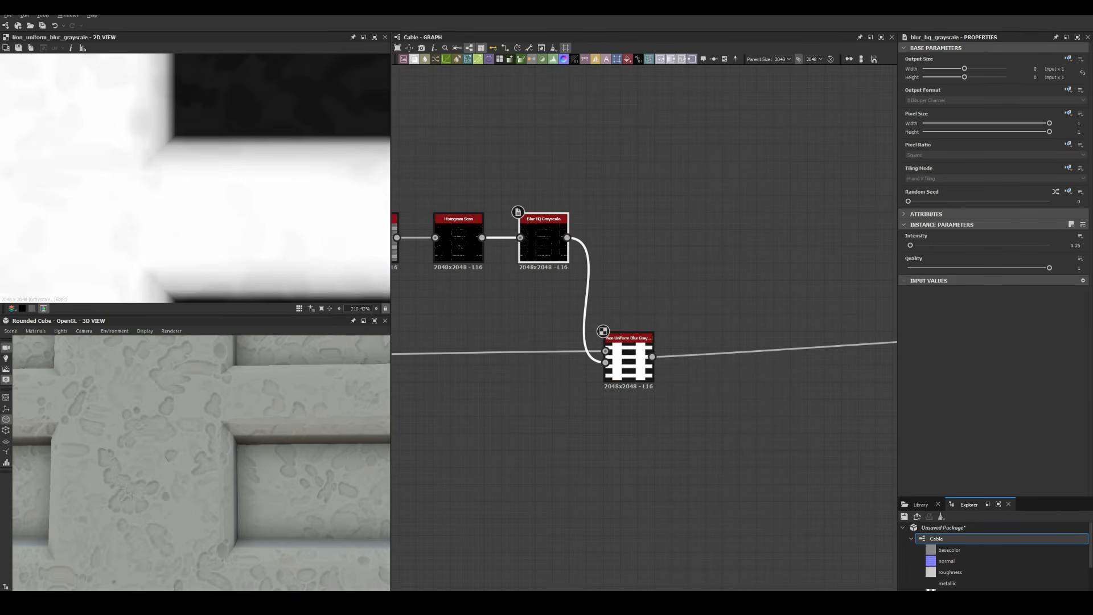
pyautogui.write('0.55')
pyautogui.press('Return')
pyautogui.scroll(-4, 202, 462)
pyautogui.scroll(4, 201, 462)
pyautogui.moveTo(307, 455); pyautogui.dragTo(228, 470, button='middle')
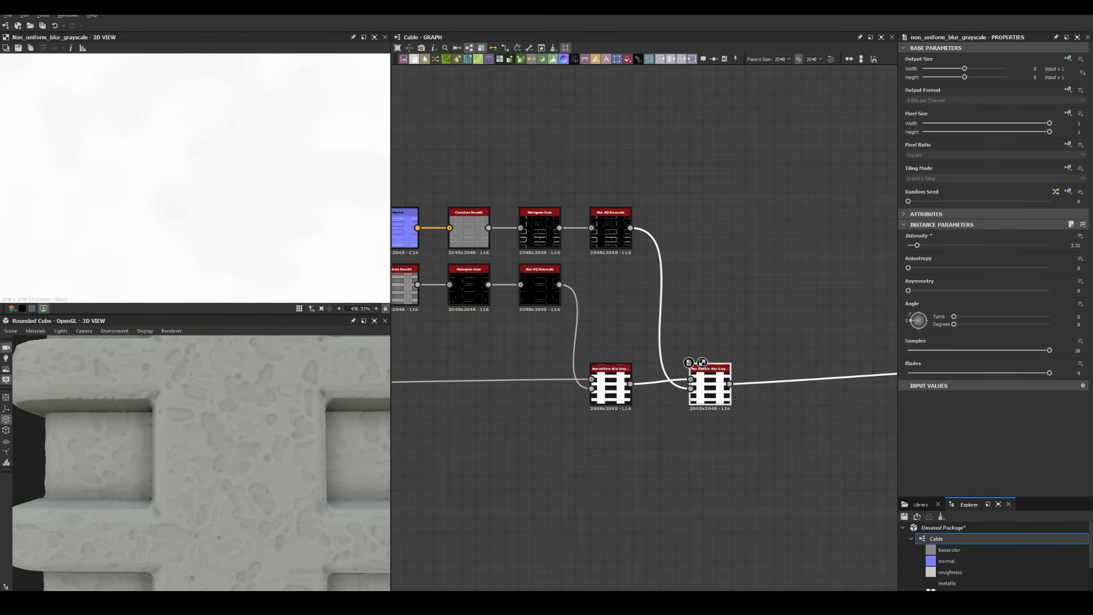
# Delete the extra Non Uniform Blur node
pyautogui.scroll(3, 202, 464)
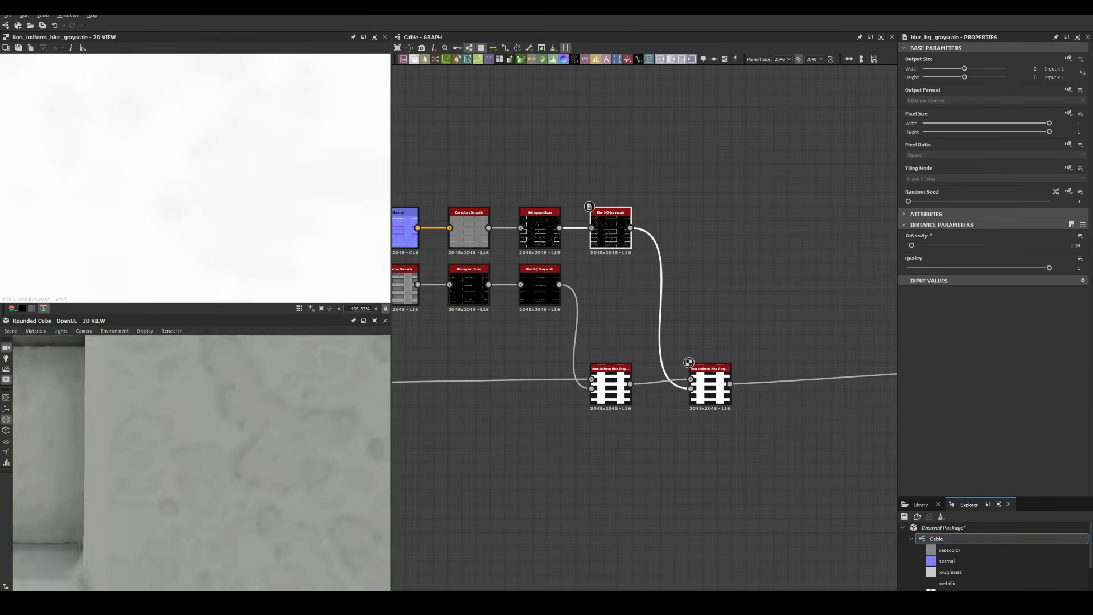
pyautogui.scroll(-10, 201, 464)
pyautogui.scroll(8, 202, 463)
pyautogui.click(710, 387)
pyautogui.press('BackSpace')
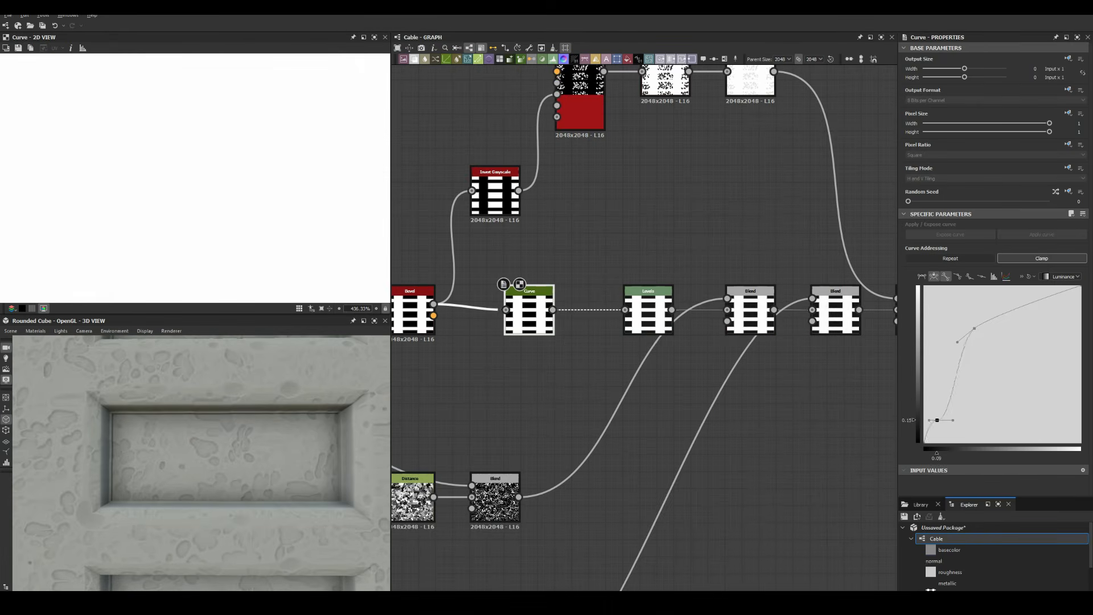
# Nudge a height-curve point and move the Levels node back beside the Curve
pyautogui.moveTo(959, 387); pyautogui.dragTo(958, 386)
pyautogui.scroll(-8, 202, 463)
pyautogui.scroll(-6, 483, 278)
pyautogui.moveTo(773, 241); pyautogui.dragTo(579, 289)
pyautogui.scroll(6, 487, 280)
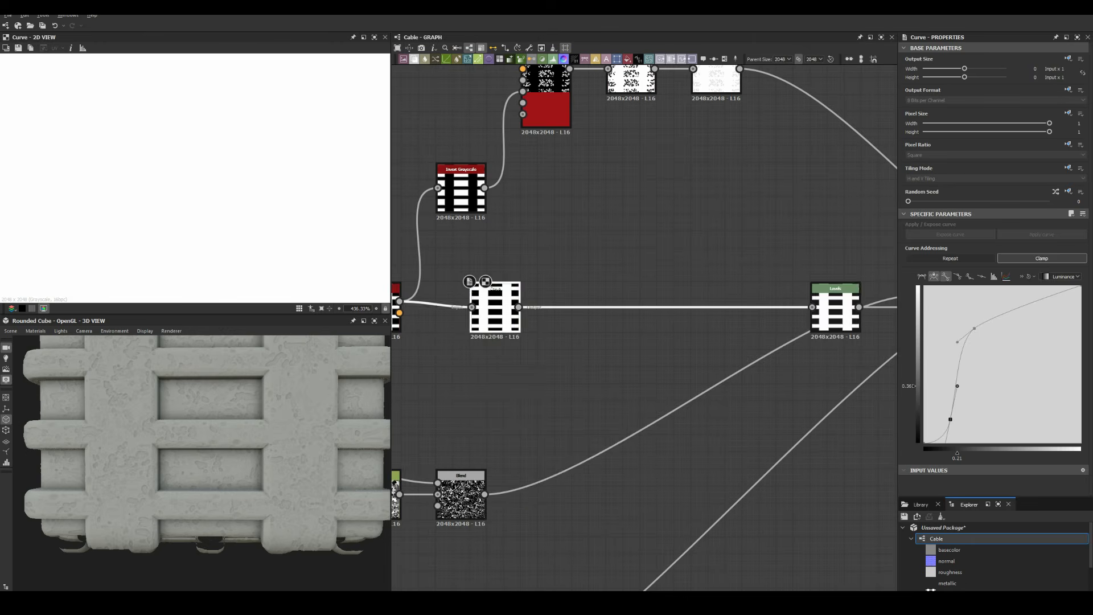
pyautogui.moveTo(835, 307); pyautogui.dragTo(581, 307)
# Insert Slope Blur Grayscale after Levels, driven by leveled Fractal Sum Base noise
pyautogui.press('space')
pyautogui.write('slope')
pyautogui.press('Return')
pyautogui.press('space')
pyautogui.press('Return')
pyautogui.doubleClick(665, 310)
pyautogui.moveTo(604, 392); pyautogui.dragTo(642, 312)
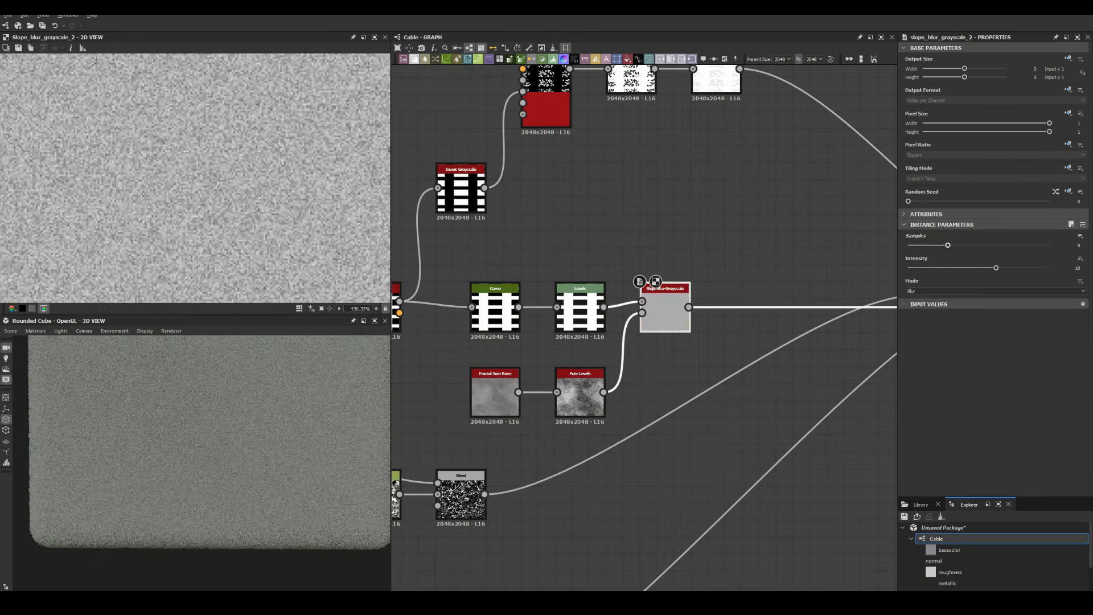
pyautogui.click(495, 397)
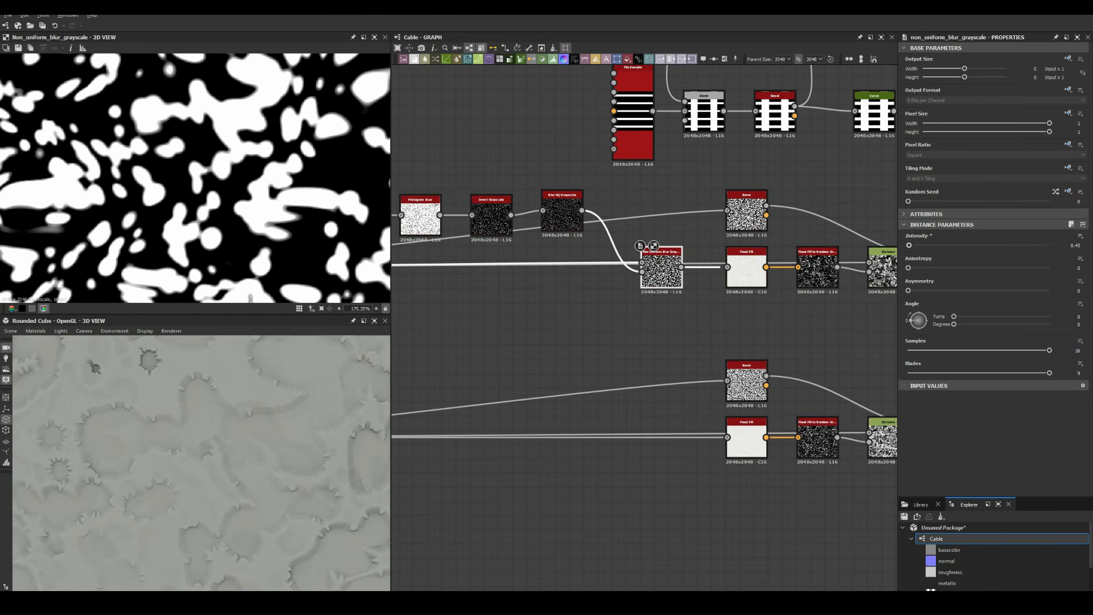
# Raise the blur intensity to 1.36, move the Blend node up, and inspect the Flood Fill and blur results
pyautogui.moveTo(909, 246); pyautogui.dragTo(913, 246)
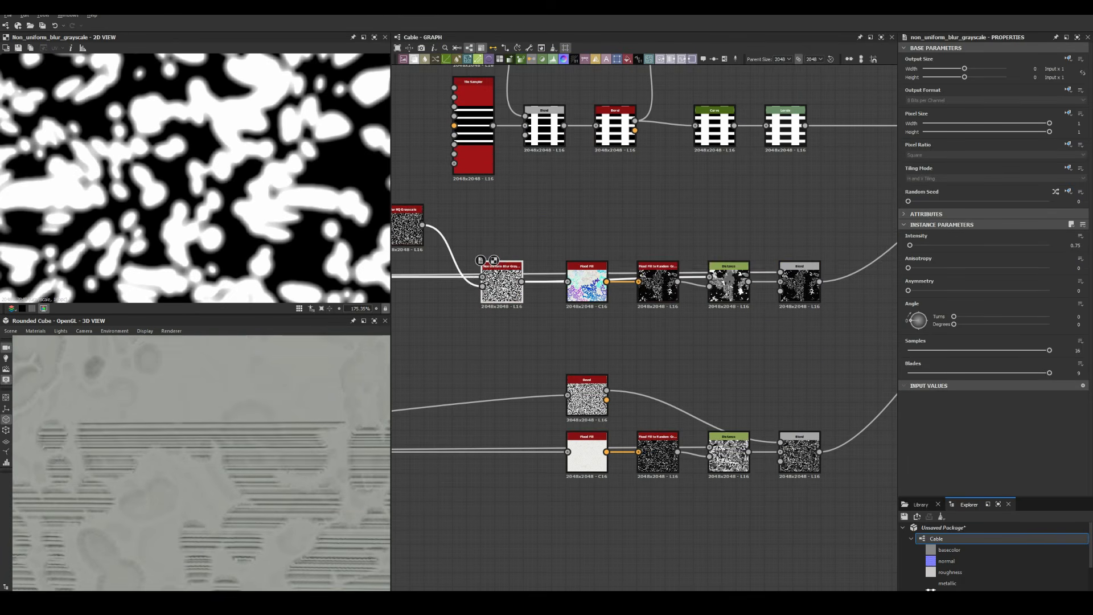
pyautogui.doubleClick(795, 292)
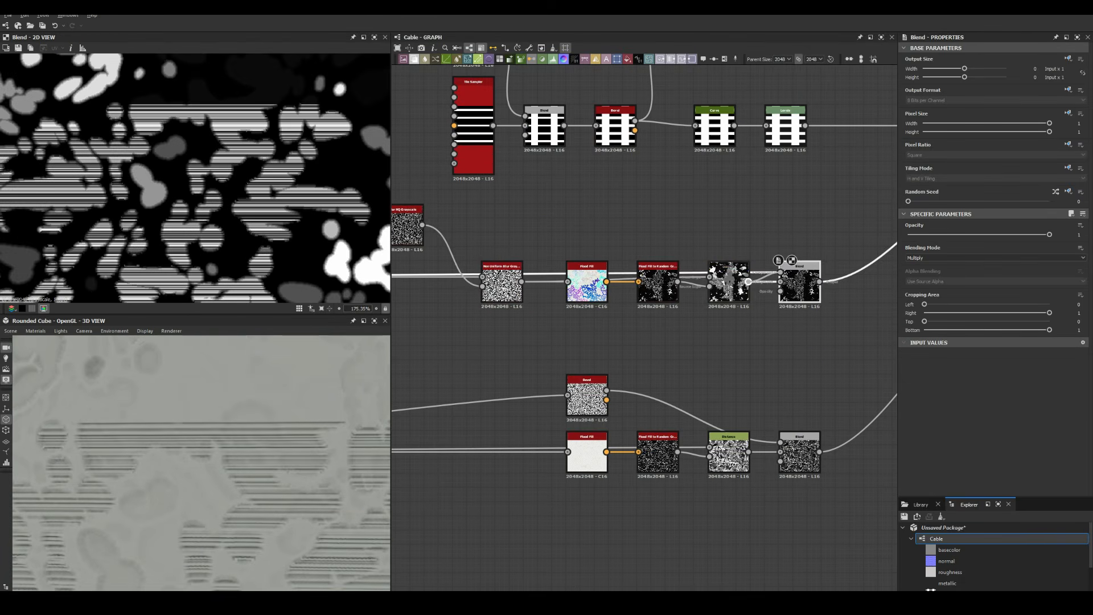
pyautogui.moveTo(795, 292); pyautogui.dragTo(795, 236)
pyautogui.scroll(-4, 795, 236)
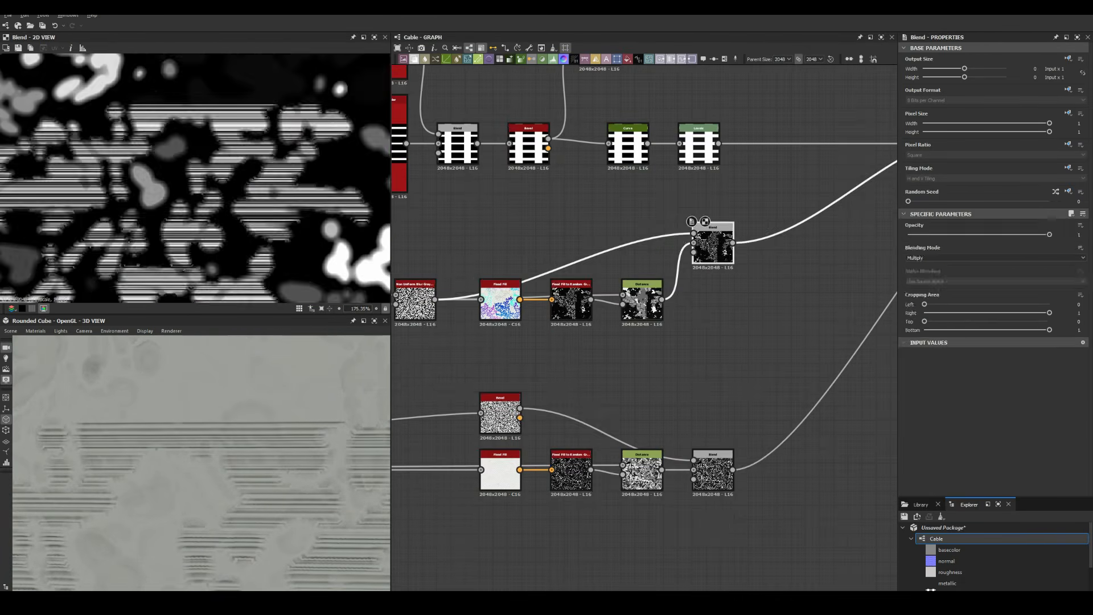
pyautogui.doubleClick(501, 288)
pyautogui.moveTo(416, 293); pyautogui.dragTo(590, 263, button='middle')
pyautogui.doubleClick(590, 263)
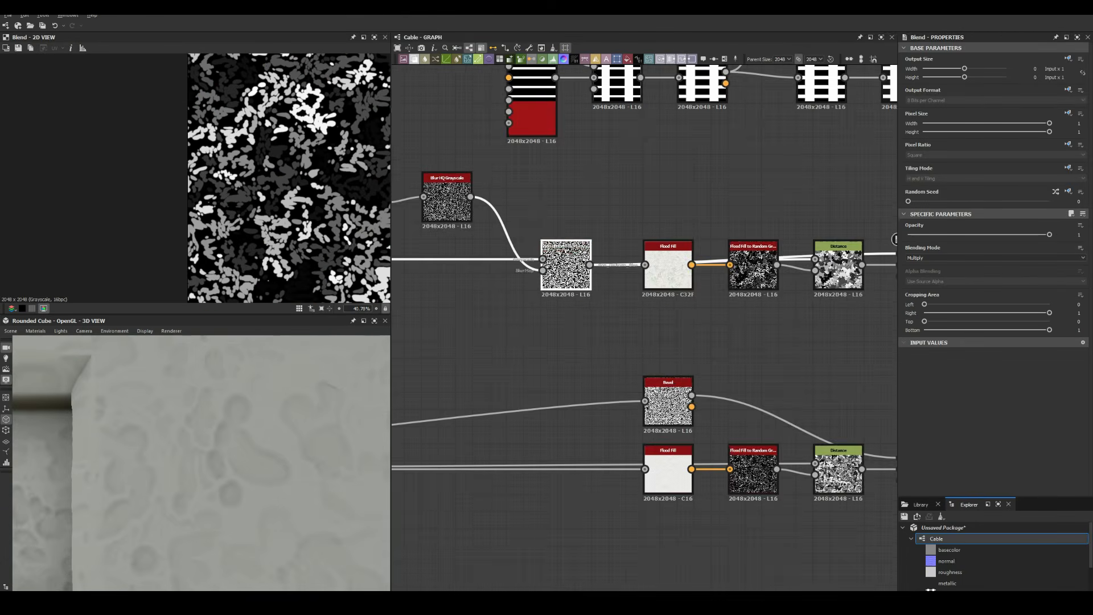
pyautogui.doubleClick(566, 267)
pyautogui.scroll(5, 250, 179)
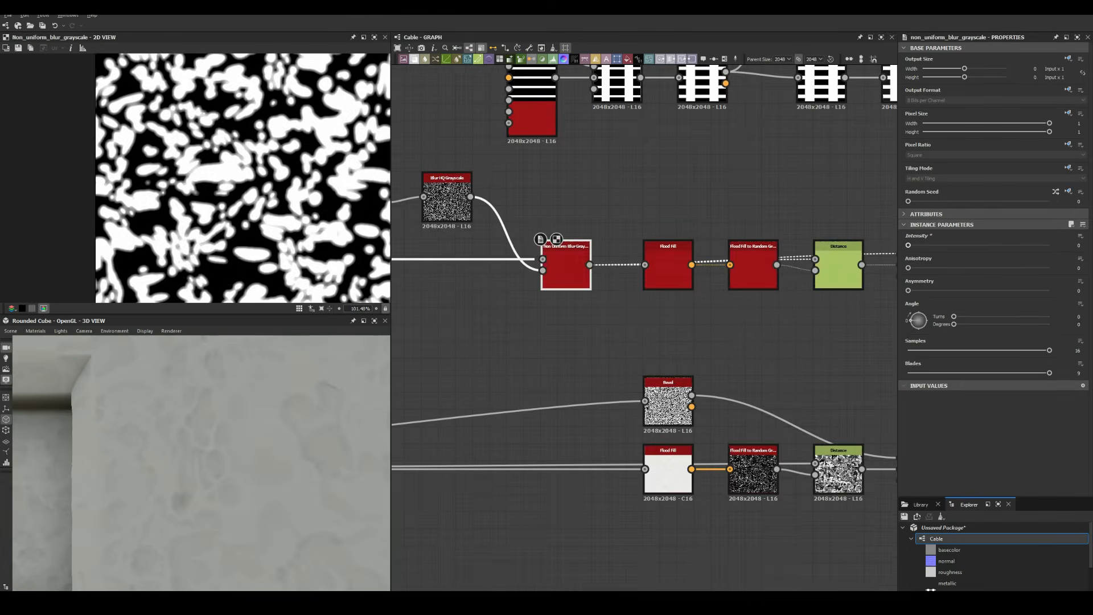
pyautogui.scroll(-10, 201, 463)
pyautogui.scroll(10, 202, 463)
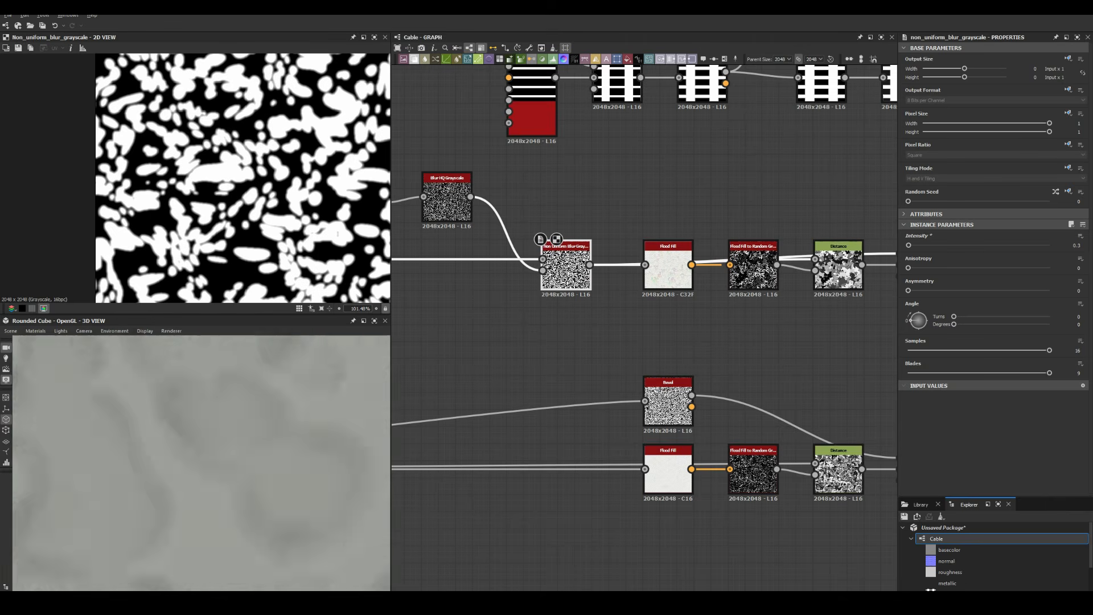
pyautogui.scroll(-8, 201, 463)
pyautogui.scroll(-8, 755, 304)
# Delete the lower node chain and duplicate the upper noise chain below with Ctrl+D
pyautogui.moveTo(804, 374); pyautogui.dragTo(450, 324)
pyautogui.press('Delete')
pyautogui.scroll(10, 201, 463)
pyautogui.scroll(-10, 202, 463)
pyautogui.moveTo(820, 186); pyautogui.dragTo(843, 178, button='middle')
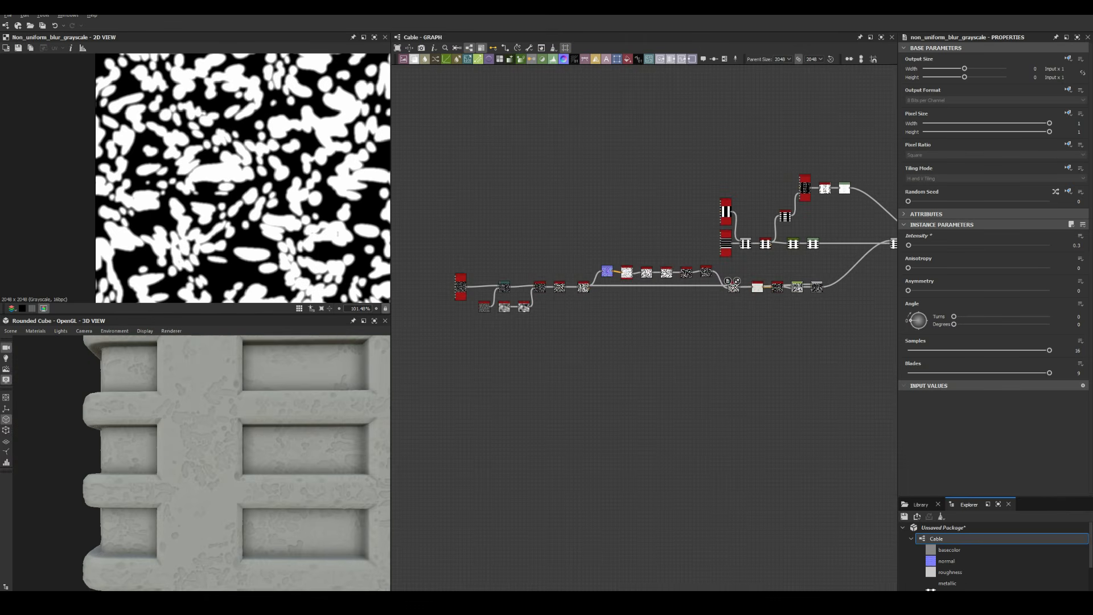
pyautogui.moveTo(840, 322); pyautogui.dragTo(447, 262)
pyautogui.hotkey('ctrl', 'd')
# Select the duplicated chain's lower Tile Sampler and review its settings
pyautogui.scroll(3, 797, 273)
pyautogui.scroll(4, 545, 327)
pyautogui.doubleClick(546, 336)
pyautogui.click(1056, 192)
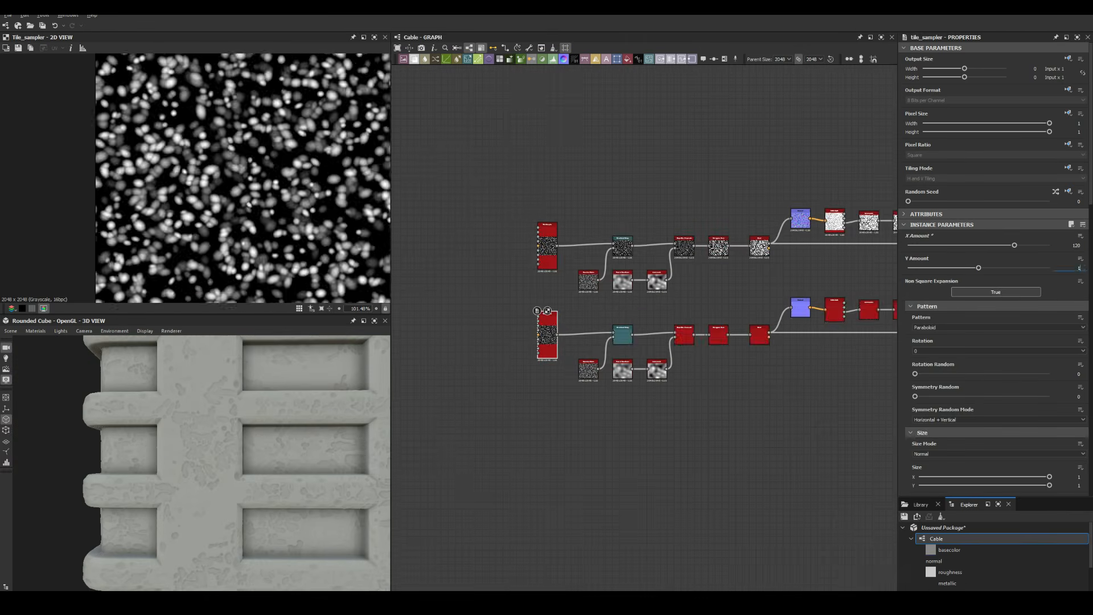
pyautogui.scroll(10, 202, 463)
pyautogui.scroll(-10, 201, 463)
# Review the duplicated non-uniform blur and raise a point on the Curve node's height curve
pyautogui.scroll(-8, 644, 307)
pyautogui.scroll(5, 581, 308)
pyautogui.doubleClick(581, 317)
pyautogui.scroll(8, 201, 463)
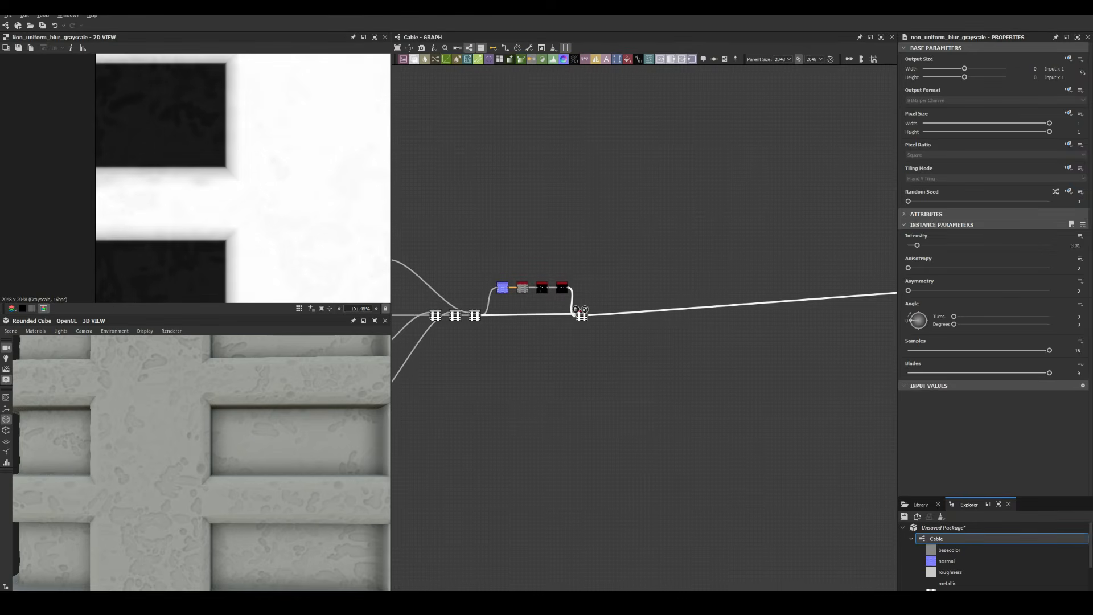
pyautogui.scroll(-6, 643, 308)
pyautogui.scroll(8, 569, 307)
pyautogui.doubleClick(627, 296)
pyautogui.moveTo(990, 307); pyautogui.dragTo(994, 314)
# Shift the non-uniform blur node left, check the cube preview, and clear the graph selection
pyautogui.scroll(-8, 202, 463)
pyautogui.scroll(-8, 643, 307)
pyautogui.scroll(6, 655, 308)
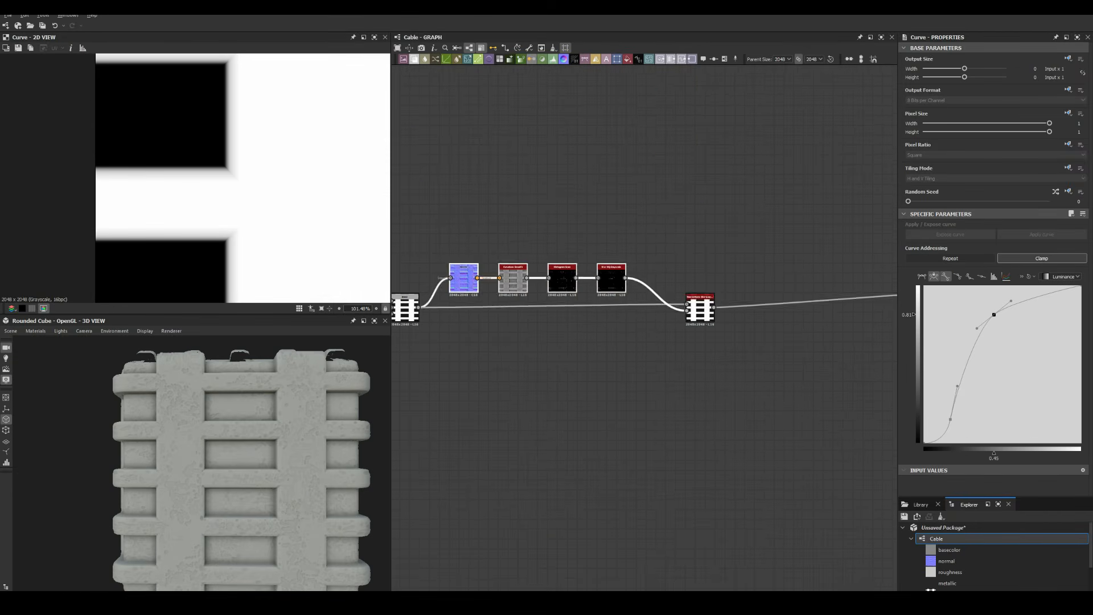
pyautogui.moveTo(700, 311); pyautogui.dragTo(671, 310)
pyautogui.doubleClick(671, 310)
pyautogui.scroll(8, 202, 463)
pyautogui.moveTo(250, 490); pyautogui.dragTo(114, 416, button='middle')
pyautogui.scroll(-8, 202, 463)
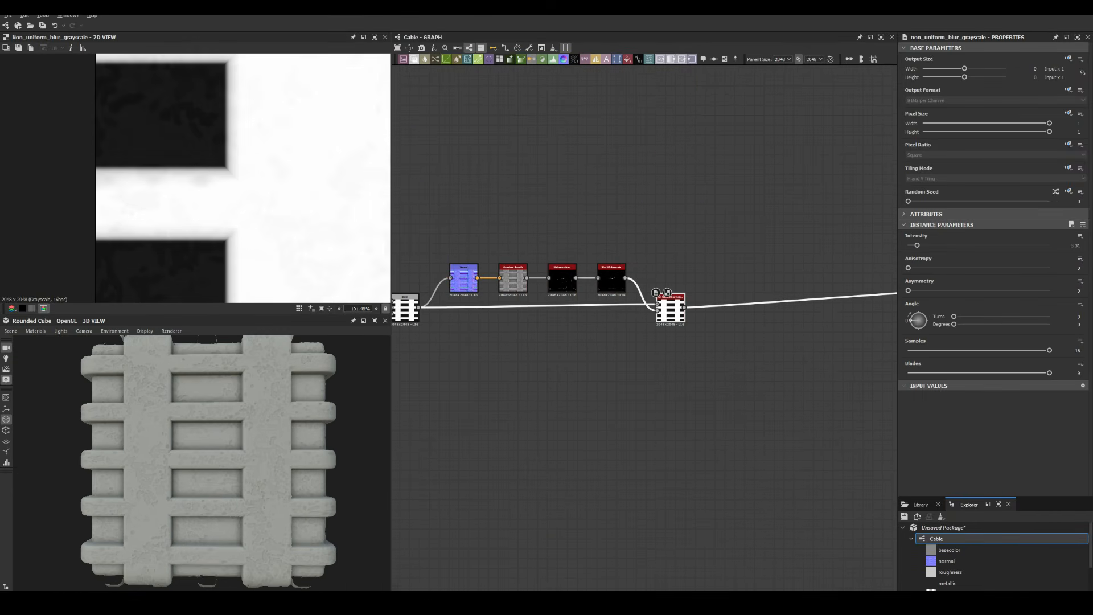
pyautogui.scroll(5, 711, 311)
pyautogui.moveTo(711, 311); pyautogui.dragTo(551, 400, button='middle')
pyautogui.click(550, 399)
# Add a Shape node sized 0.73 by 0.07 to form the bar
pyautogui.moveTo(797, 318); pyautogui.dragTo(515, 331, button='middle')
pyautogui.press('space')
pyautogui.write('shape')
pyautogui.press('Return')
pyautogui.doubleClick(670, 270)
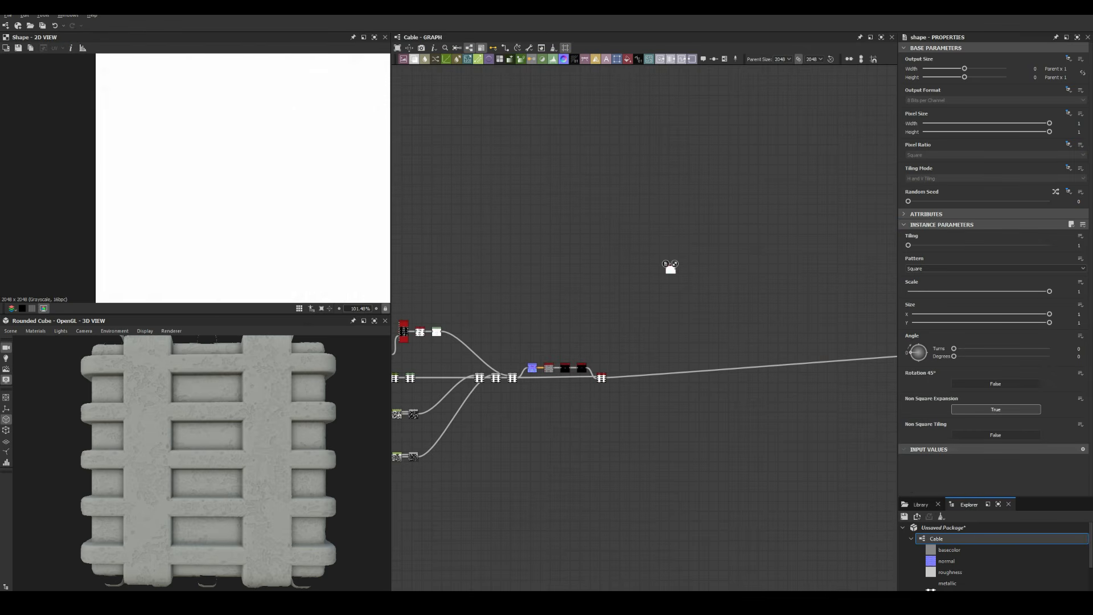
pyautogui.moveTo(1050, 314)
pyautogui.mouseDown()
pyautogui.moveTo(922, 323)
pyautogui.moveTo(1049, 323)
pyautogui.mouseUp()
pyautogui.scroll(5, 214, 171)
pyautogui.doubleClick(665, 245)
pyautogui.scroll(5, 681, 247)
# Add Bevel and Blend nodes and wire the Bevel into the chain
pyautogui.doubleClick(641, 313)
pyautogui.press('space')
pyautogui.write('bevel')
pyautogui.press('Return')
pyautogui.moveTo(1015, 245); pyautogui.dragTo(980, 246)
pyautogui.press('space')
pyautogui.write('blend')
pyautogui.press('Return')
# Feed the Shape into the non-uniform blur at 0.66 intensity, then into the Blend
pyautogui.moveTo(661, 241); pyautogui.dragTo(693, 247)
pyautogui.doubleClick(713, 245)
pyautogui.moveTo(937, 350); pyautogui.dragTo(1050, 351)
pyautogui.moveTo(937, 245); pyautogui.dragTo(916, 245)
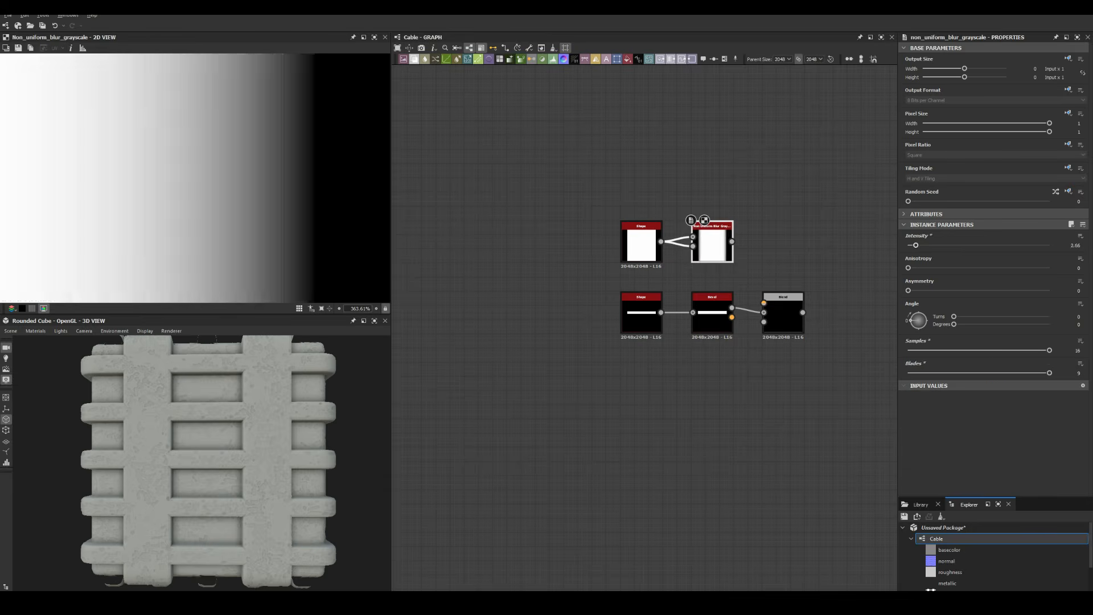
pyautogui.moveTo(732, 241); pyautogui.dragTo(764, 303)
pyautogui.doubleClick(774, 310)
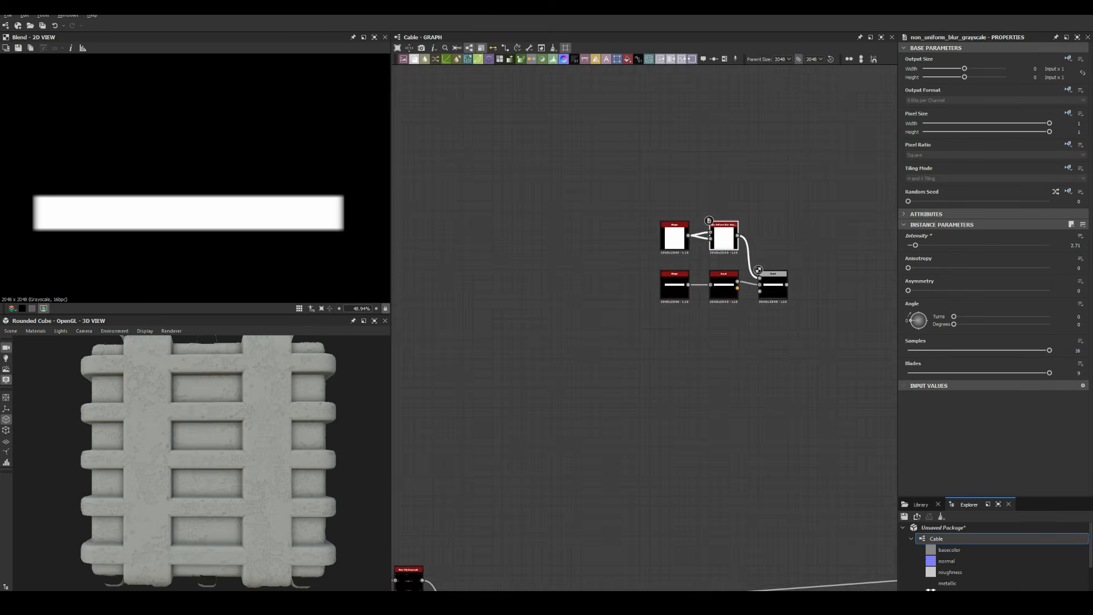
pyautogui.scroll(3, 698, 137)
# Make the bar shape thinner while viewing it in the 2D view
pyautogui.click(679, 180)
pyautogui.press('space')
pyautogui.press('Escape')
pyautogui.doubleClick(683, 335)
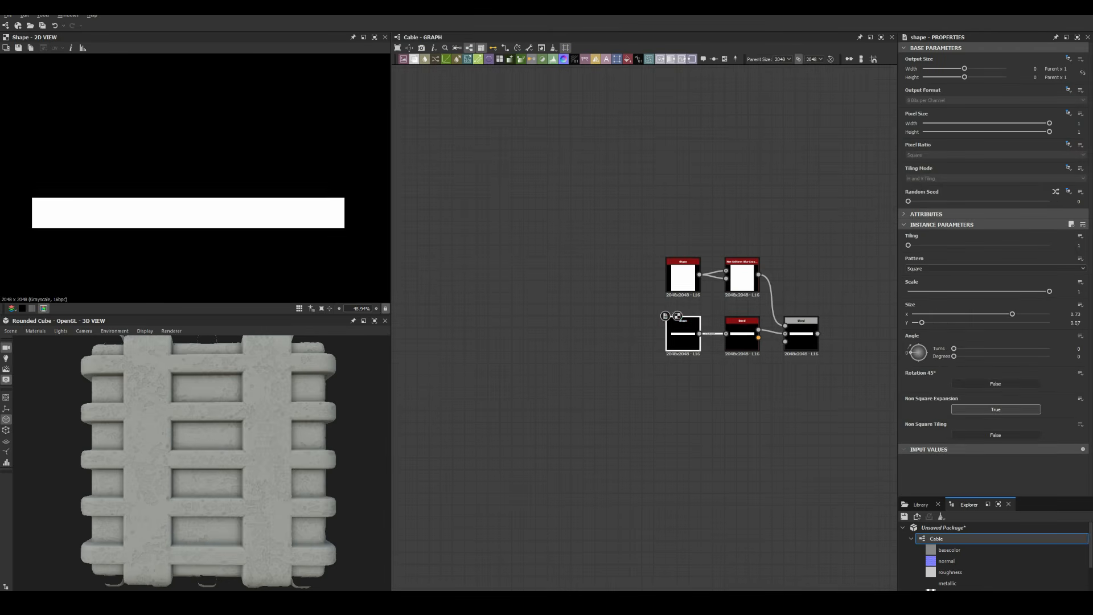
pyautogui.moveTo(937, 323); pyautogui.dragTo(932, 323)
# Add an Edge Detect node with raised roundness followed by a Blend
pyautogui.press('space')
pyautogui.write('edge')
pyautogui.press('Return')
pyautogui.moveTo(943, 268); pyautogui.dragTo(982, 244)
pyautogui.press('space')
pyautogui.write('blend')
pyautogui.press('Return')
pyautogui.press('space')
# Add a Bevel with a small distance and another Blend after it
pyautogui.write('bevel')
pyautogui.press('Return')
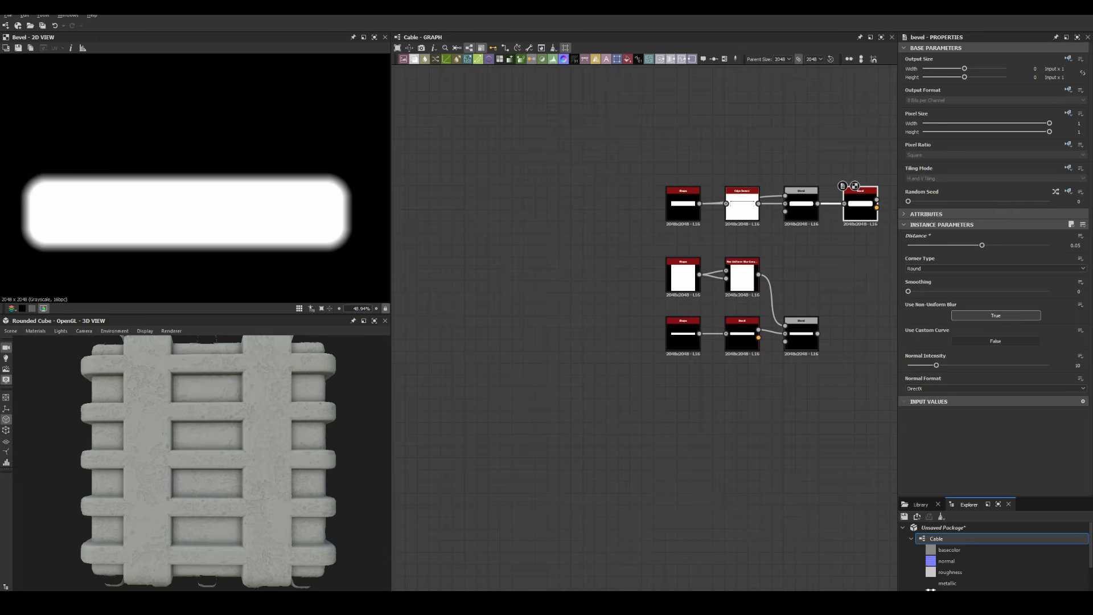
pyautogui.click(732, 345)
pyautogui.press('space')
pyautogui.write('blend')
pyautogui.press('Return')
pyautogui.moveTo(740, 284); pyautogui.dragTo(624, 282, button='middle')
pyautogui.moveTo(674, 341); pyautogui.dragTo(785, 342)
pyautogui.click(674, 212)
# Add Transformation 2D and Tile Sampler nodes, plugging the bevelled bar in with tile count 1
pyautogui.press('space')
pyautogui.write('trans')
pyautogui.press('Return')
pyautogui.press('space')
pyautogui.write('tile s')
pyautogui.press('Return')
pyautogui.scroll(4, 706, 211)
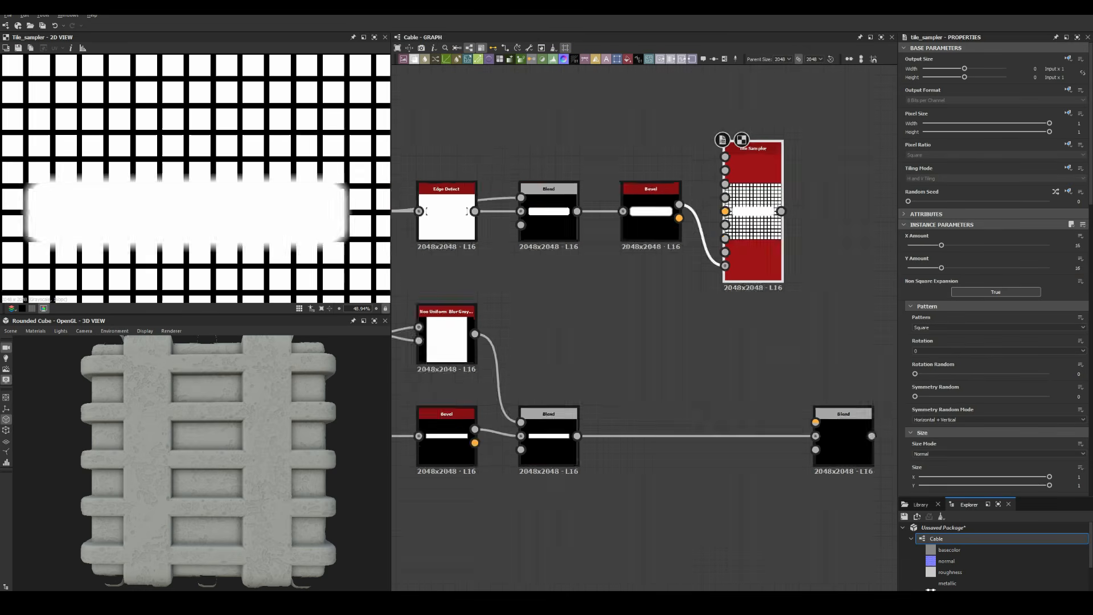
pyautogui.moveTo(729, 275); pyautogui.dragTo(729, 145)
pyautogui.click(1078, 246)
pyautogui.write('1')
pyautogui.press('Tab')
# Switch the Tile Sampler pattern to the input bar and halve each tile's height
pyautogui.click(930, 335)
pyautogui.scroll(-4, 940, 336)
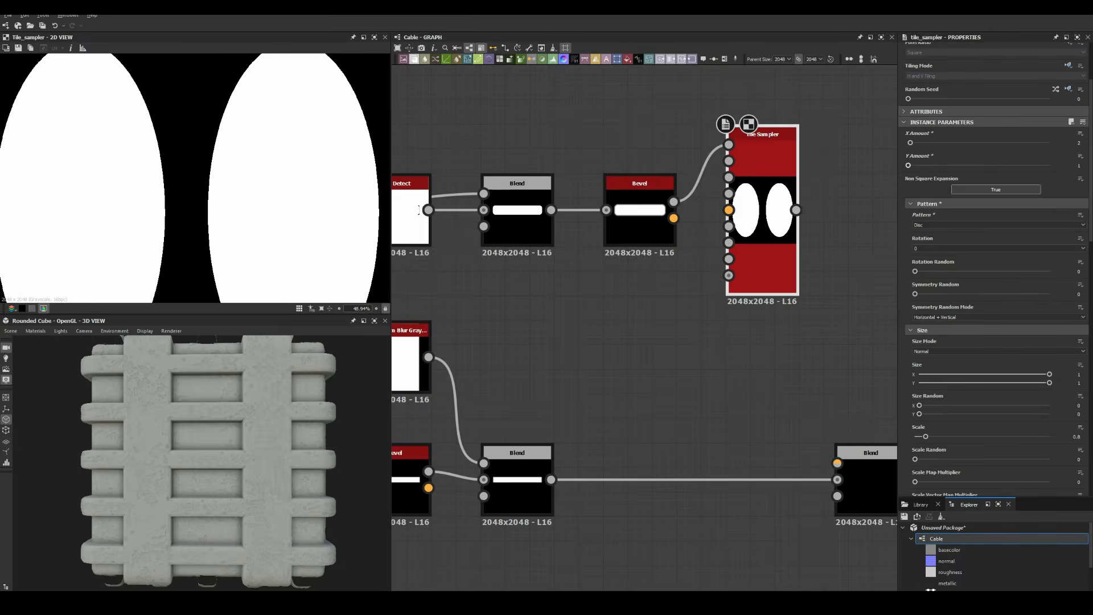
pyautogui.scroll(3, 940, 318)
pyautogui.click(945, 302)
pyautogui.click(929, 310)
pyautogui.scroll(-6, 968, 342)
pyautogui.moveTo(1050, 376); pyautogui.dragTo(984, 376)
pyautogui.press('f')
# Invert the shifted slots into the Blend and shrink a new Disc Shape to a small boss
pyautogui.scroll(1, 195, 178)
pyautogui.moveTo(762, 211); pyautogui.dragTo(681, 200, button='middle')
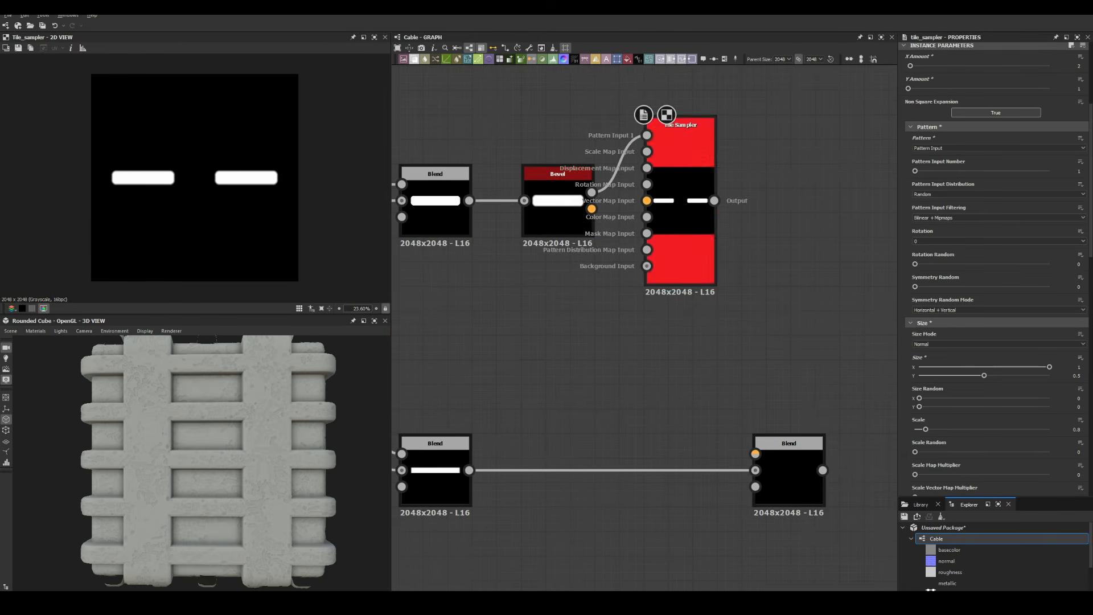
pyautogui.scroll(-3, 707, 227)
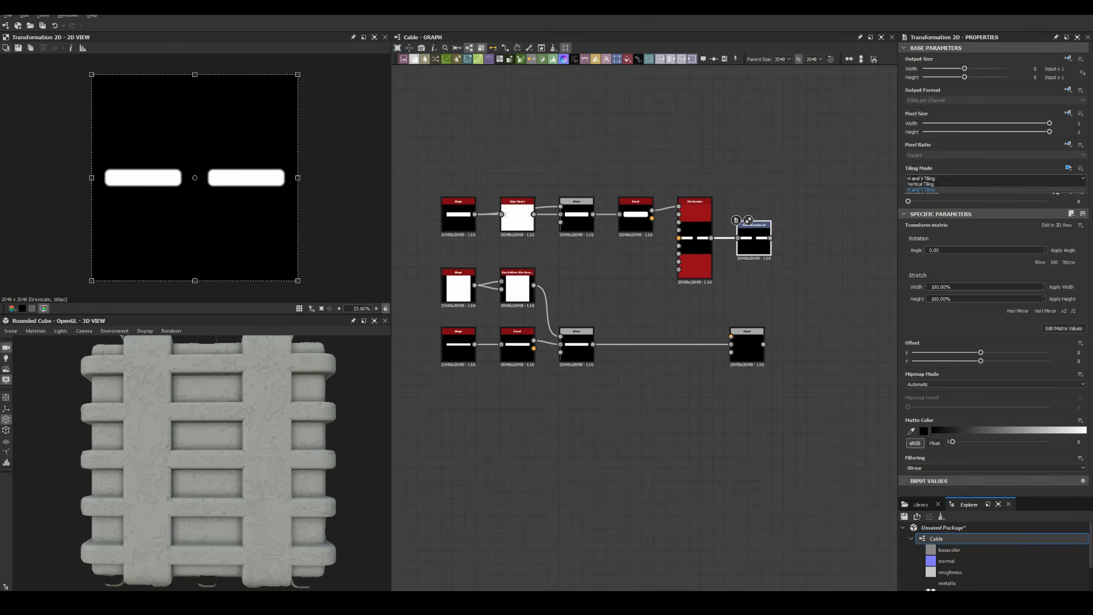
pyautogui.doubleClick(754, 239)
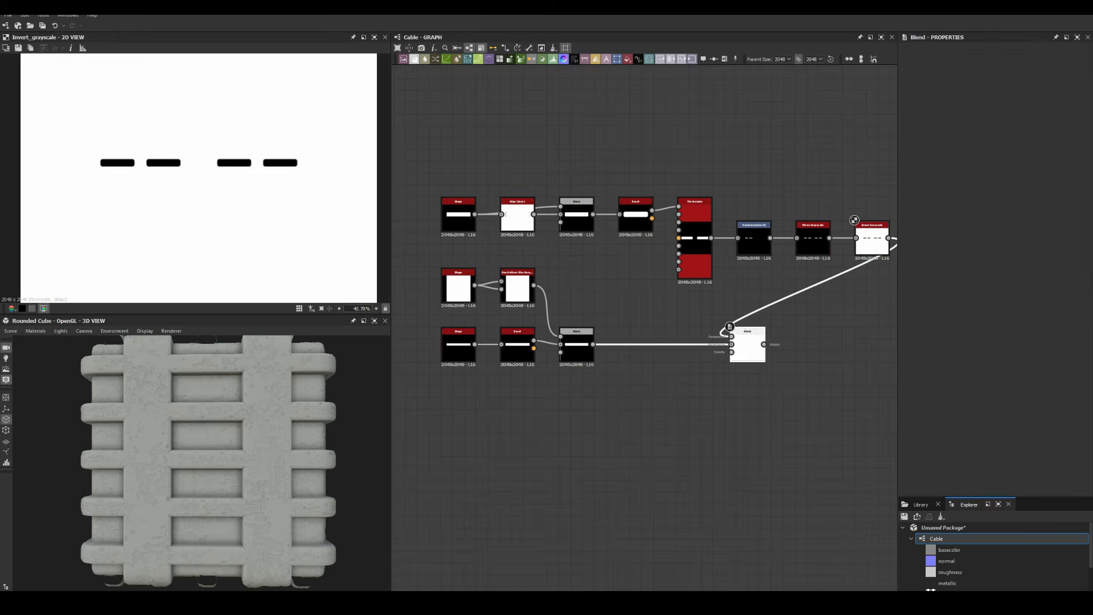
pyautogui.click(754, 237)
pyautogui.scroll(-1, 200, 176)
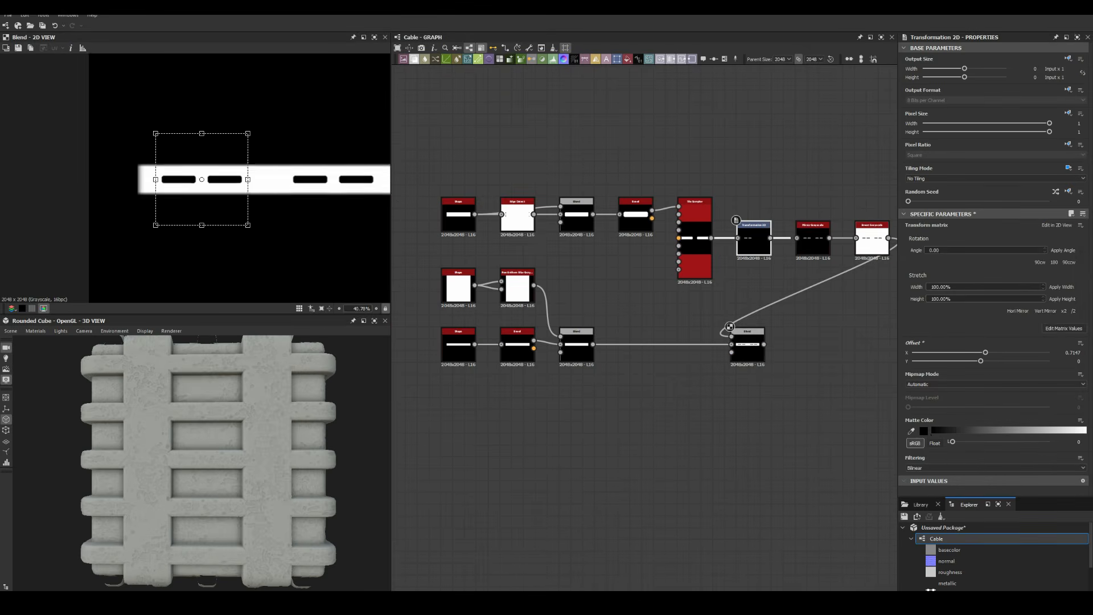
pyautogui.moveTo(740, 427); pyautogui.dragTo(669, 423, button='middle')
pyautogui.scroll(1, 783, 321)
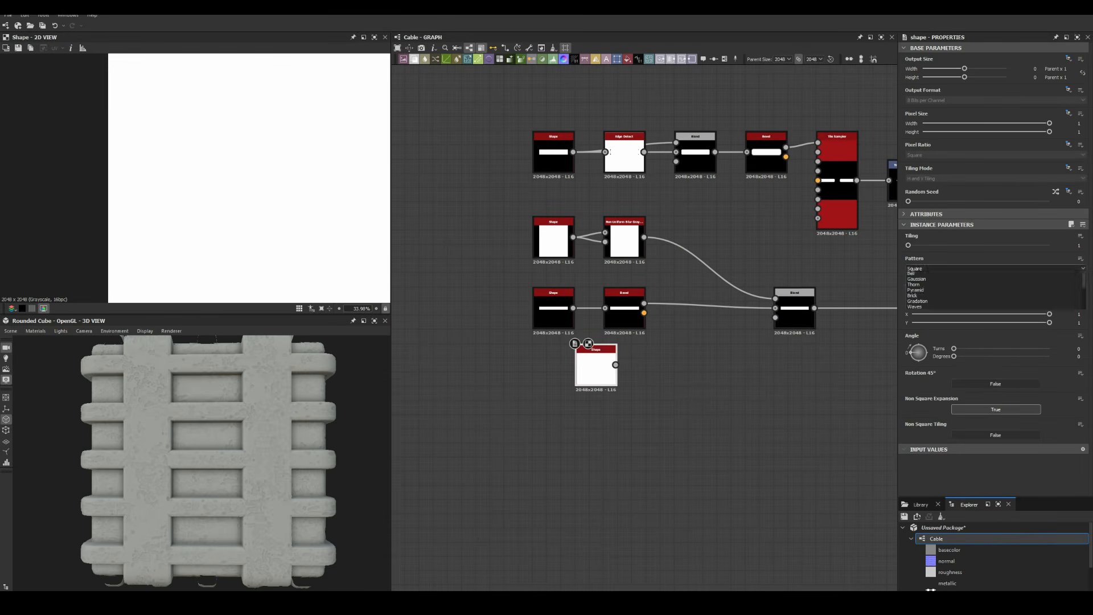
pyautogui.click(913, 279)
pyautogui.moveTo(1049, 292); pyautogui.dragTo(942, 292)
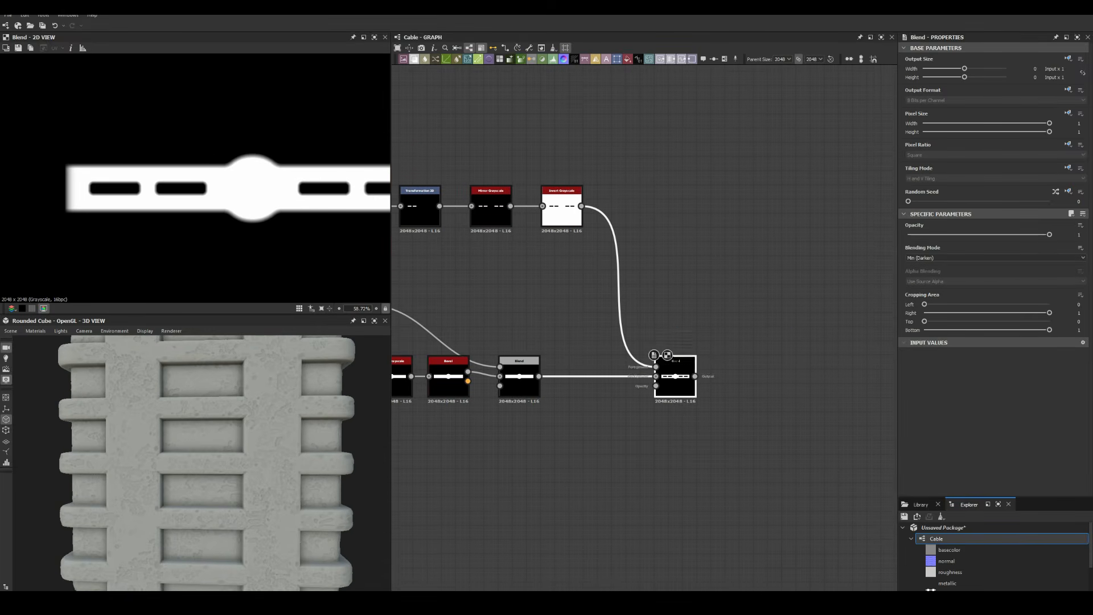
# Add a Tile Sampler tiling the bracket shape 2 by 2 as its pattern input
pyautogui.press('space')
pyautogui.write('tile sa')
pyautogui.press('Return')
pyautogui.moveTo(942, 246); pyautogui.dragTo(911, 245)
pyautogui.moveTo(943, 268); pyautogui.dragTo(919, 268)
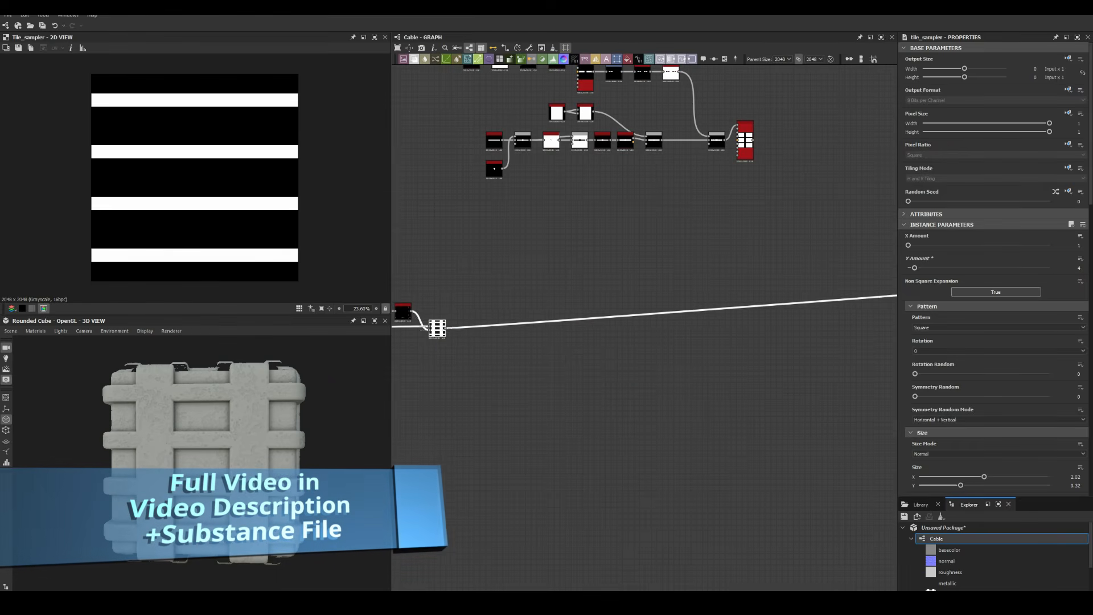
pyautogui.press('space')
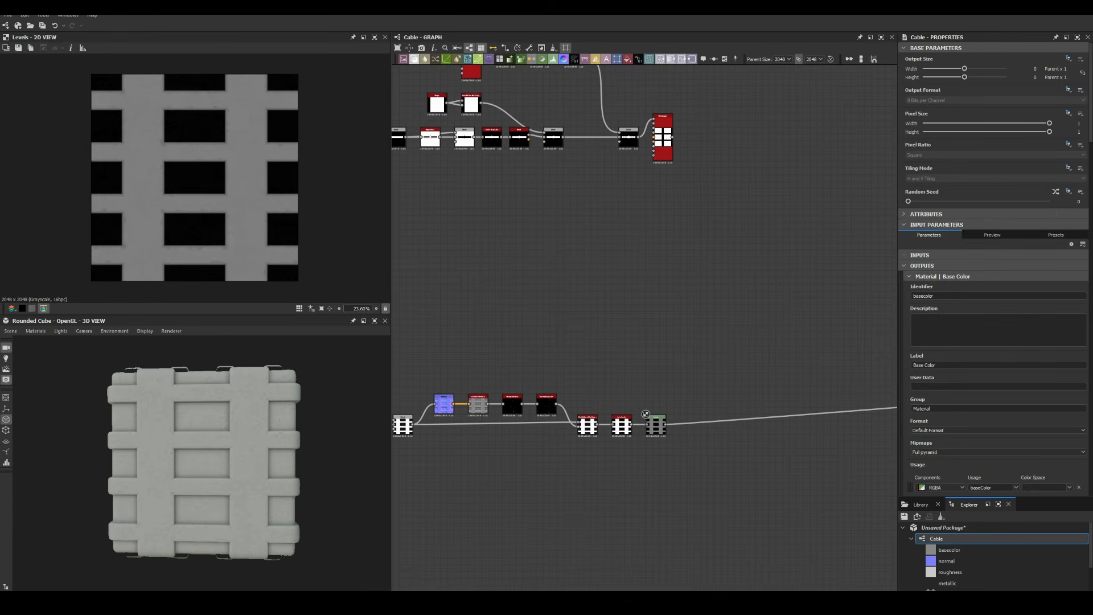
pyautogui.press('space')
pyautogui.press('Escape')
pyautogui.moveTo(712, 328); pyautogui.dragTo(684, 388, button='middle')
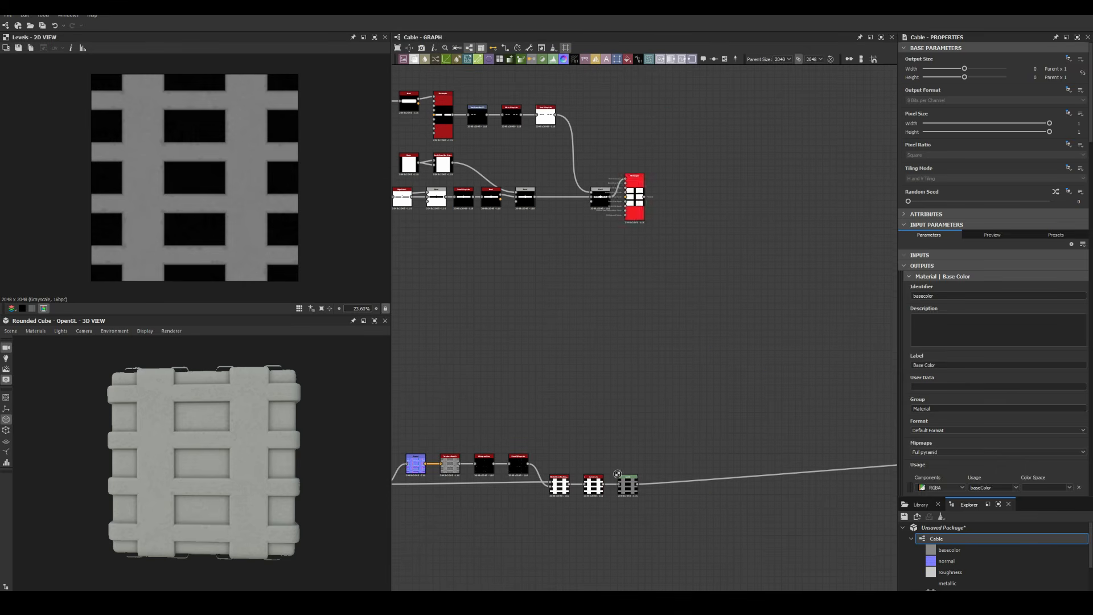
pyautogui.doubleClick(635, 197)
pyautogui.moveTo(916, 268); pyautogui.dragTo(1050, 268)
pyautogui.click(997, 327)
# Add a Histogram Scan and a Levels node, squeezing the levels output into a grey range
pyautogui.press('space')
pyautogui.write('histogram scan')
pyautogui.press('Return')
pyautogui.press('space')
pyautogui.write('levels')
pyautogui.press('Return')
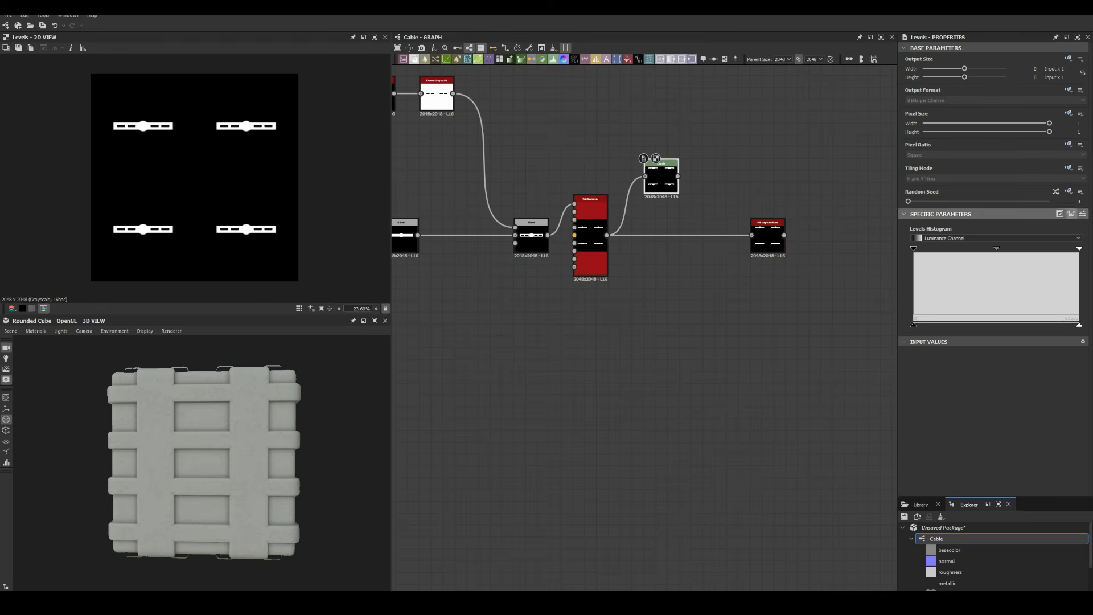
pyautogui.write('5')
pyautogui.moveTo(769, 235); pyautogui.dragTo(661, 236)
# Multiply the grey levels with the scan through a Blend node
pyautogui.press('space')
pyautogui.write('blend')
pyautogui.press('Return')
pyautogui.moveTo(645, 126); pyautogui.dragTo(700, 233)
pyautogui.click(995, 258)
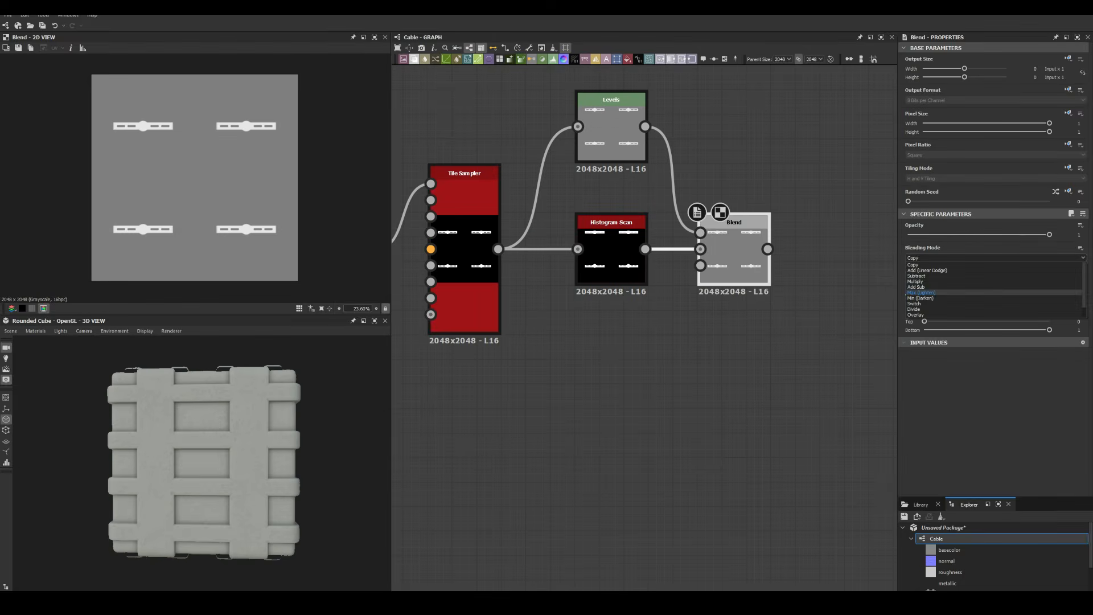
pyautogui.click(934, 290)
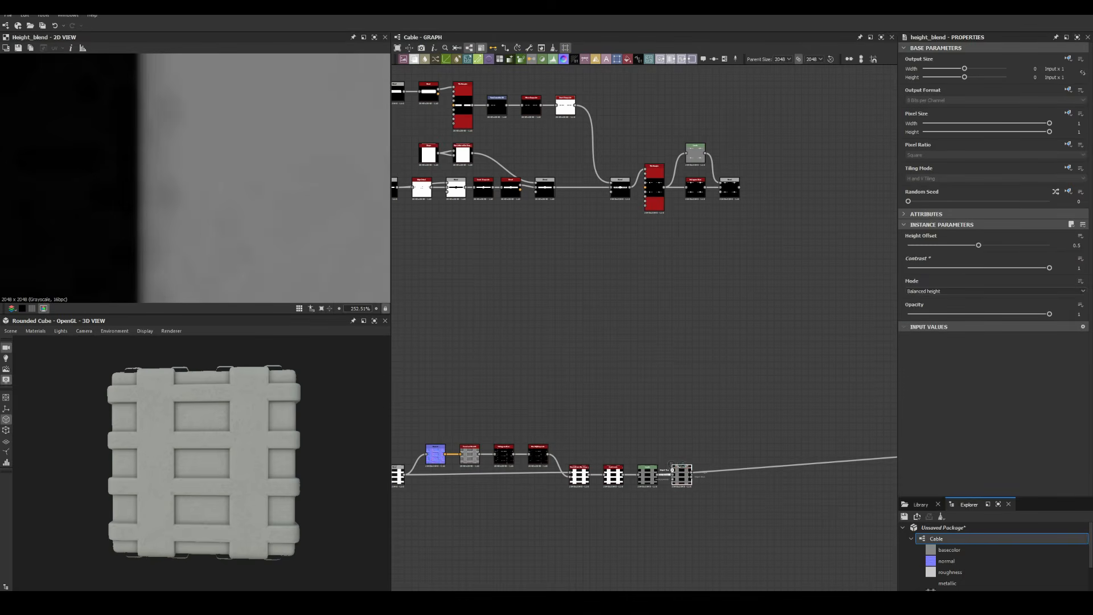
# Feed the tiled brackets into the Height Blend and preview the lattice with brackets
pyautogui.moveTo(672, 470); pyautogui.dragTo(740, 187)
pyautogui.press('f')
pyautogui.click(654, 187)
pyautogui.scroll(-8, 994, 285)
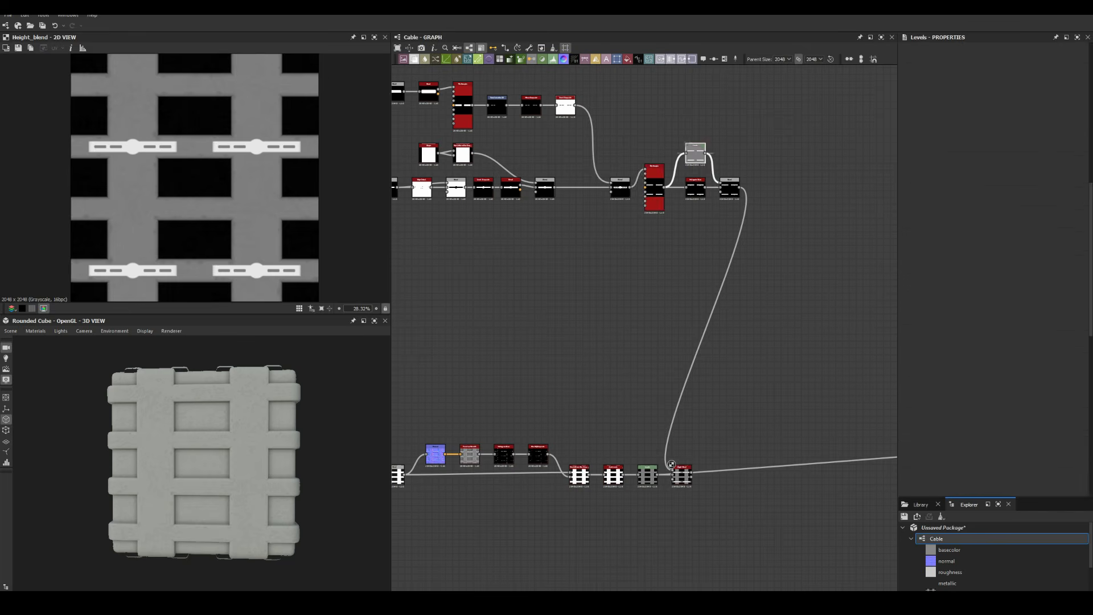
pyautogui.doubleClick(696, 153)
pyautogui.scroll(5, 634, 187)
pyautogui.doubleClick(571, 327)
pyautogui.press('space')
# Add a Splatter Circular node and preview the ring in the 2D view
pyautogui.write('spl')
pyautogui.press('Return')
pyautogui.doubleClick(568, 350)
pyautogui.click(999, 373)
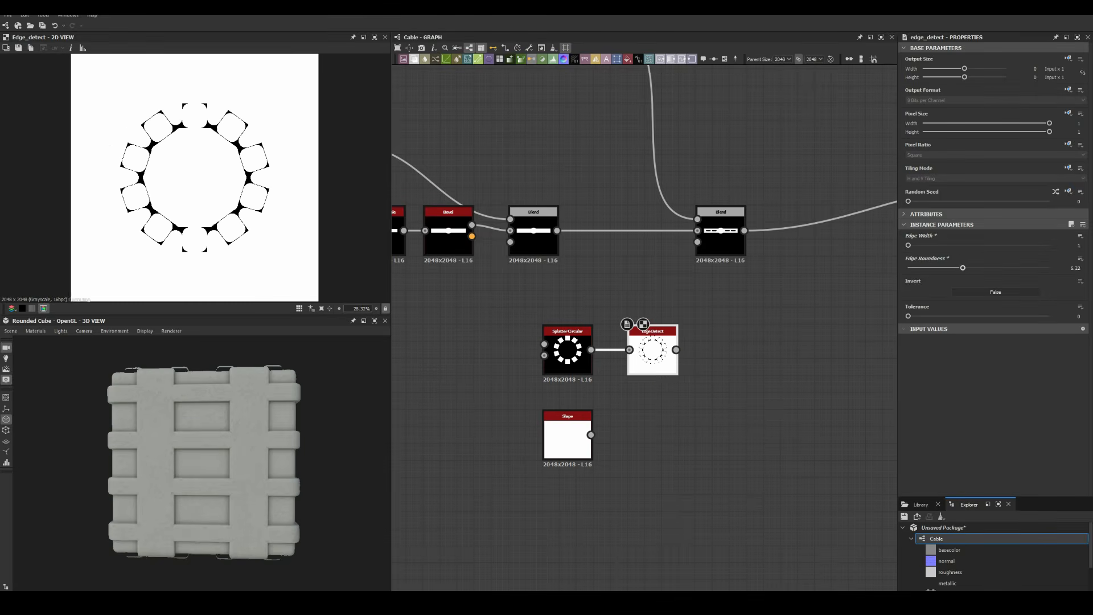
# Blend the disc into the ring pattern, then chain a second Blend after it
pyautogui.press('space')
pyautogui.write('bl')
pyautogui.press('Return')
pyautogui.moveTo(592, 350); pyautogui.dragTo(715, 339)
pyautogui.click(995, 258)
pyautogui.doubleClick(568, 435)
pyautogui.press('space')
pyautogui.write('bl')
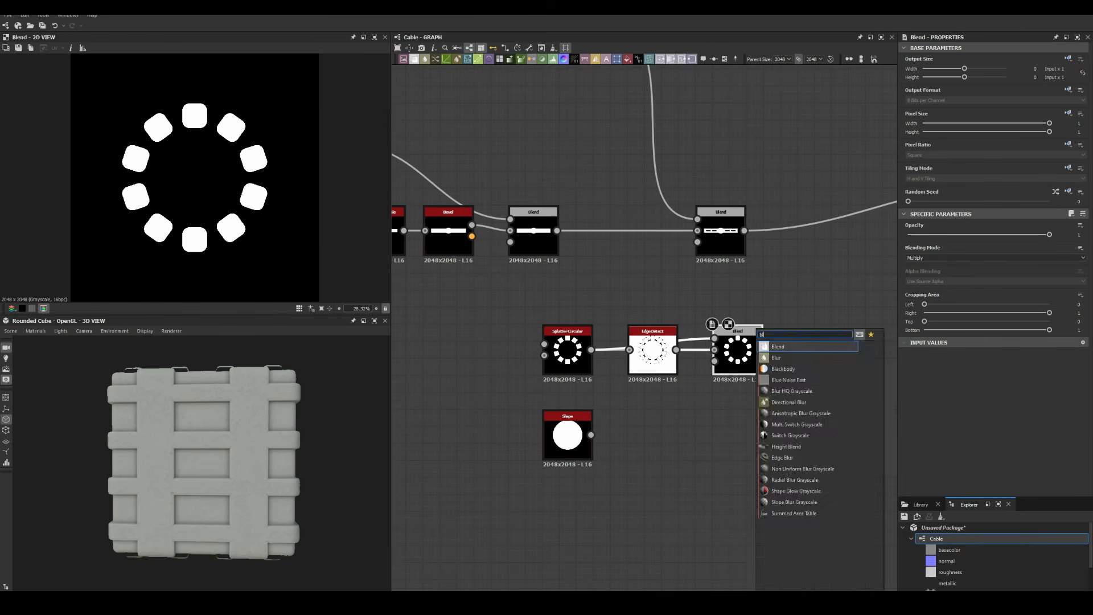
pyautogui.press('Return')
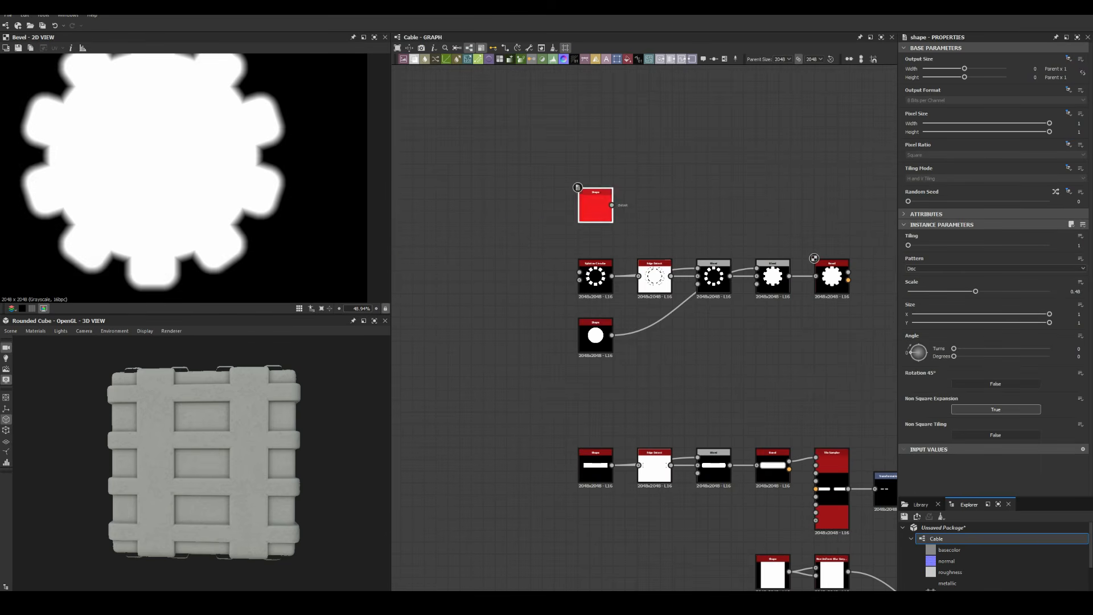
# Add a Bevel node after the disc shape
pyautogui.press('space')
pyautogui.write('bevel')
pyautogui.press('Return')
pyautogui.press('space')
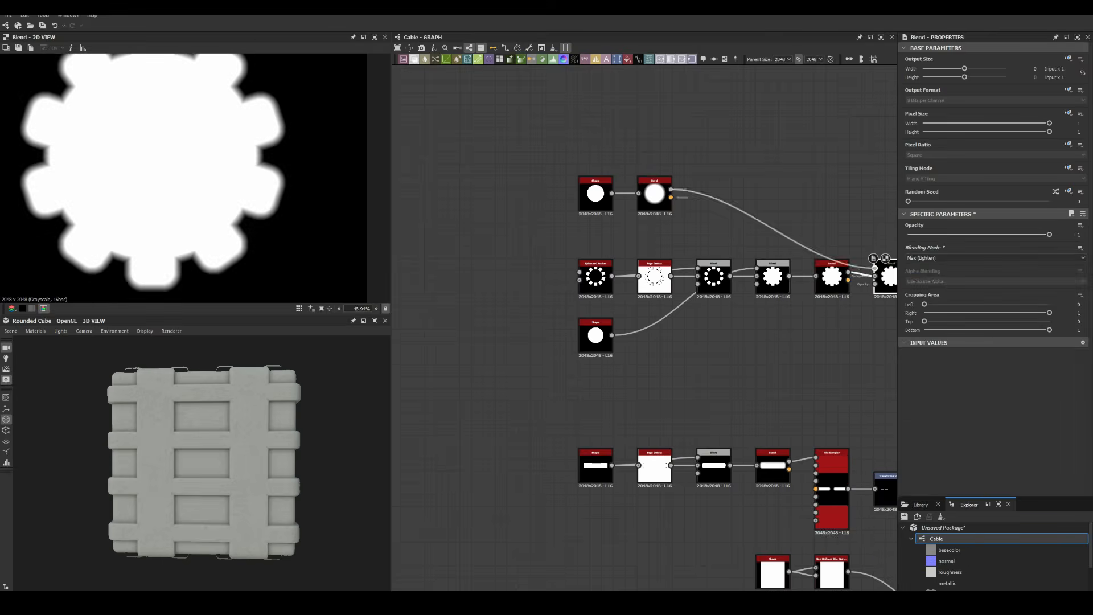
pyautogui.scroll(-4, 458, 224)
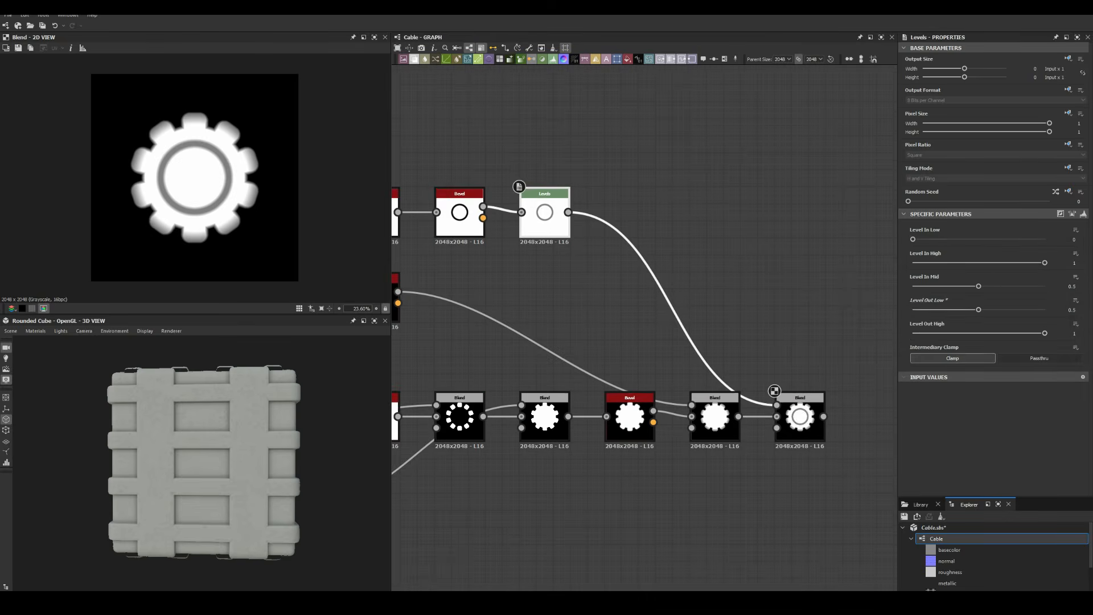
pyautogui.scroll(-5, 495, 176)
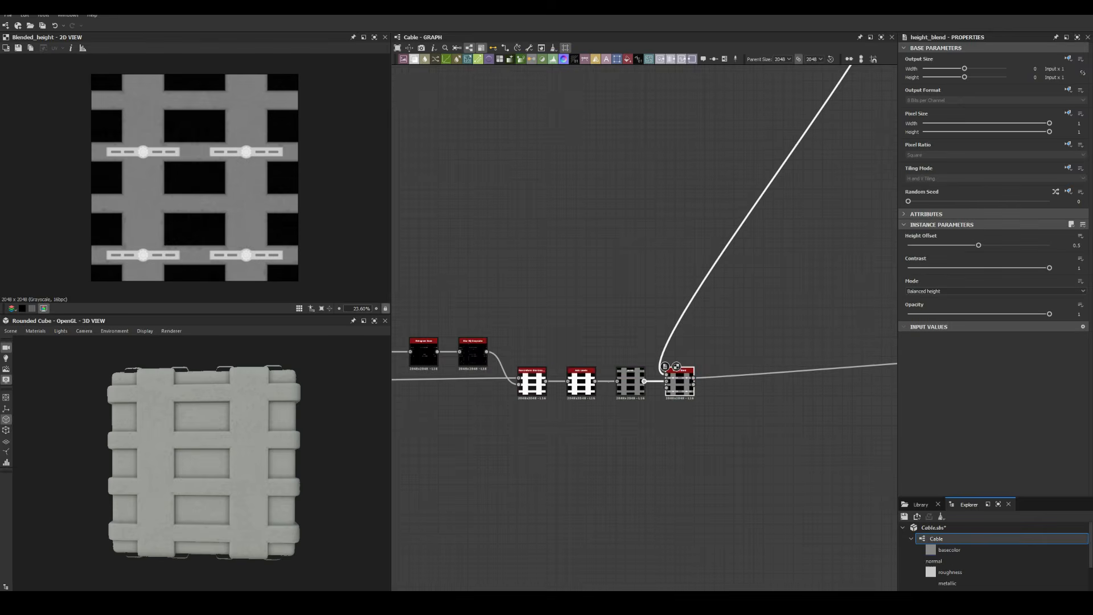
pyautogui.scroll(5, 202, 463)
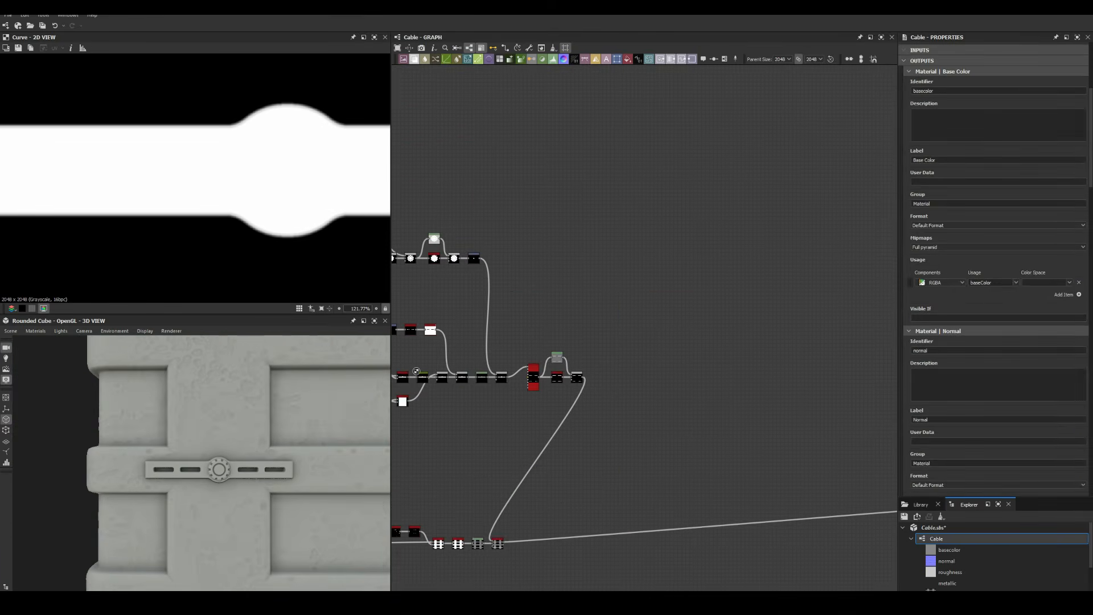
# Set the stripe Tile Sampler Size Y to 1 and blend the rail grid into height_blend
pyautogui.press('space')
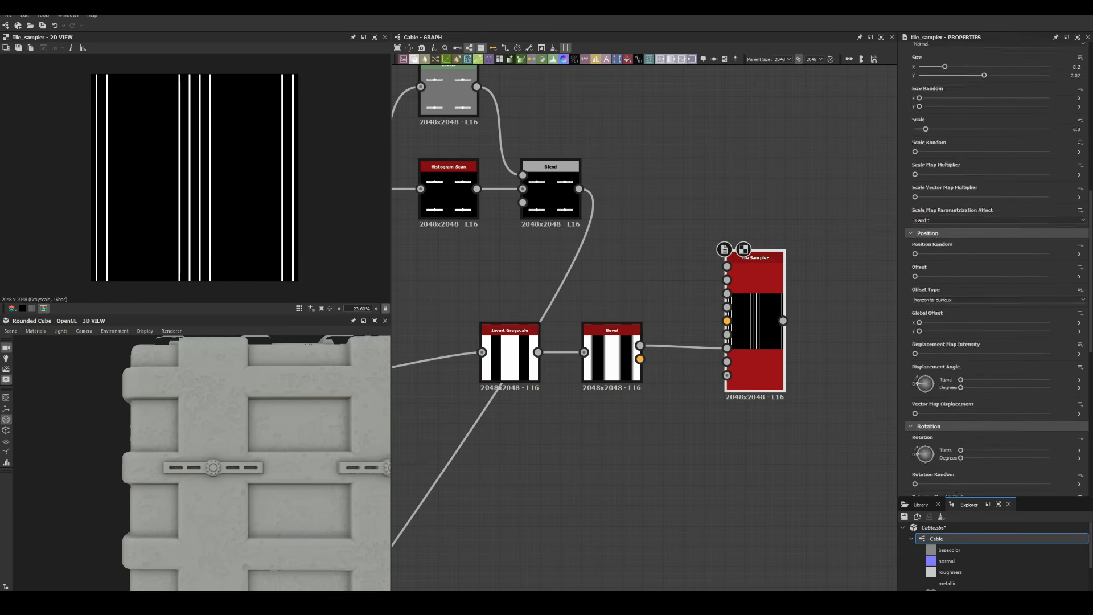
pyautogui.scroll(3, 994, 268)
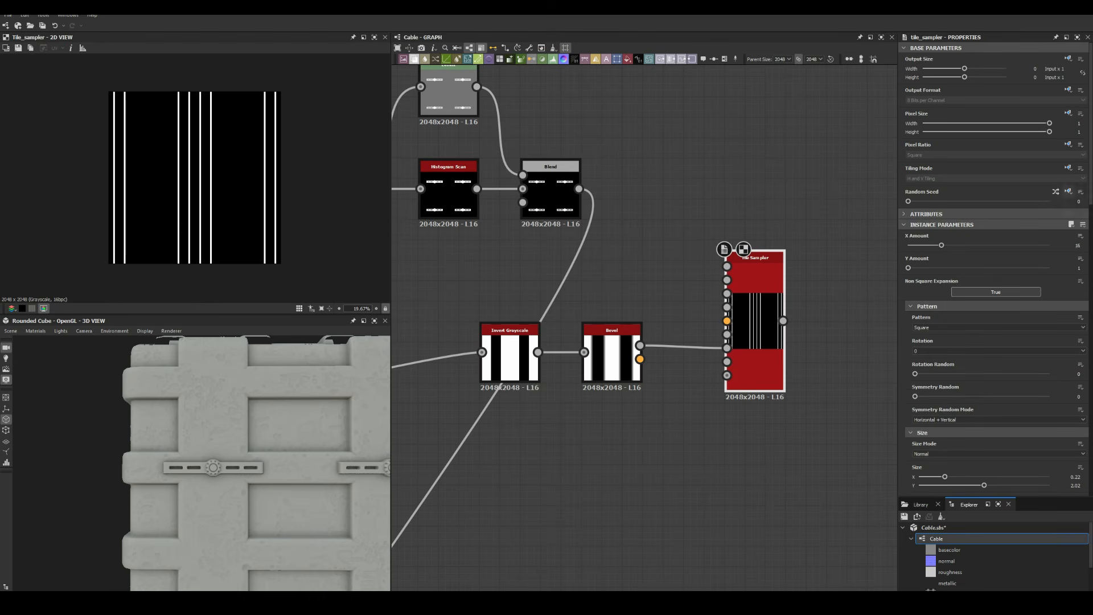
pyautogui.moveTo(688, 291); pyautogui.dragTo(601, 333, button='middle')
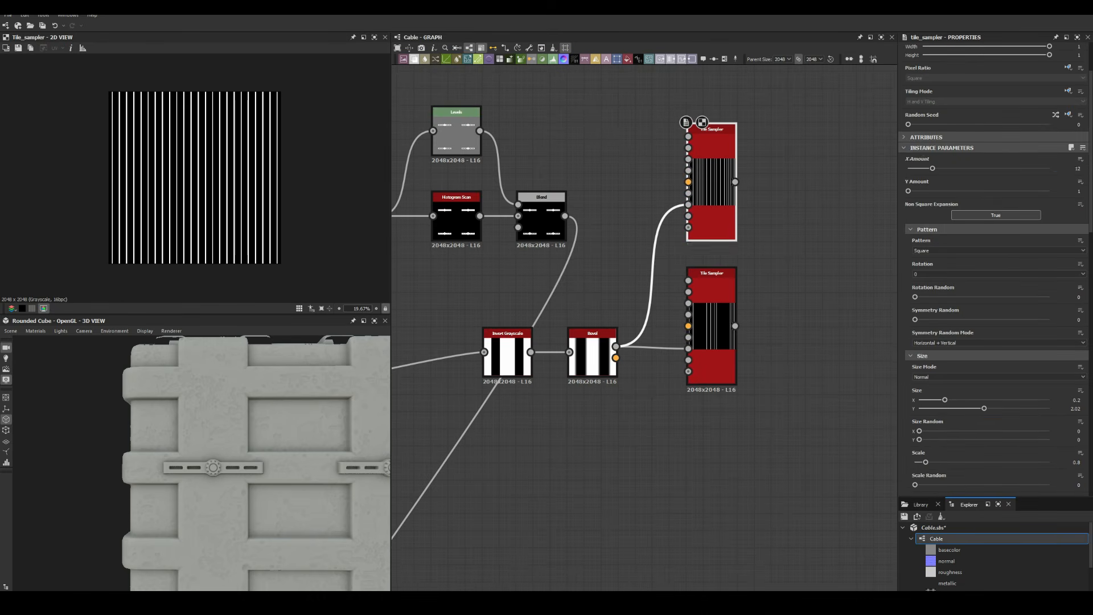
pyautogui.write('1.05')
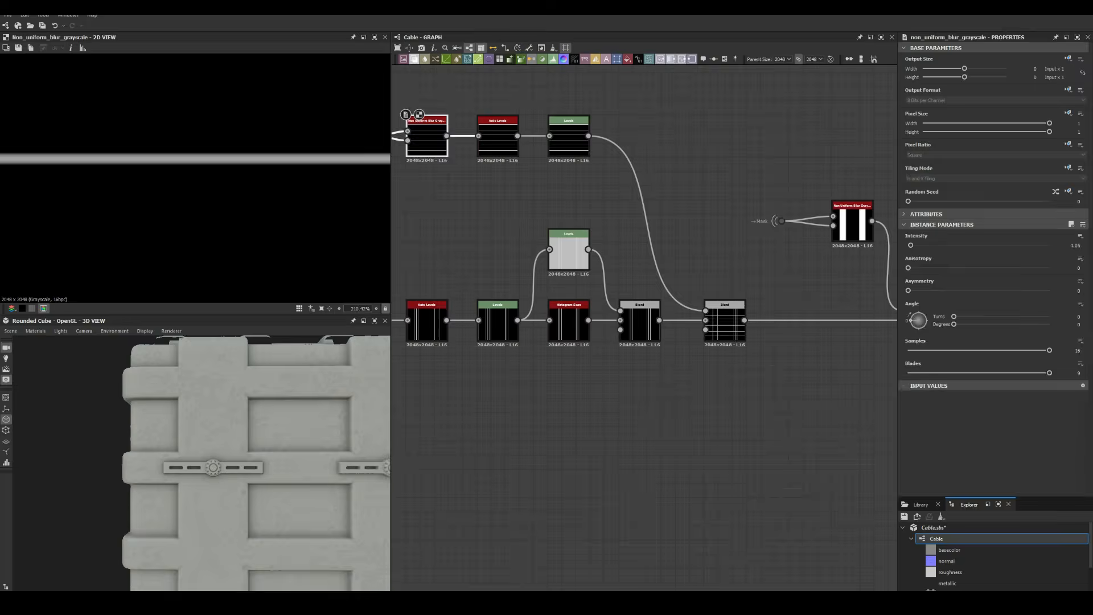
pyautogui.doubleClick(640, 324)
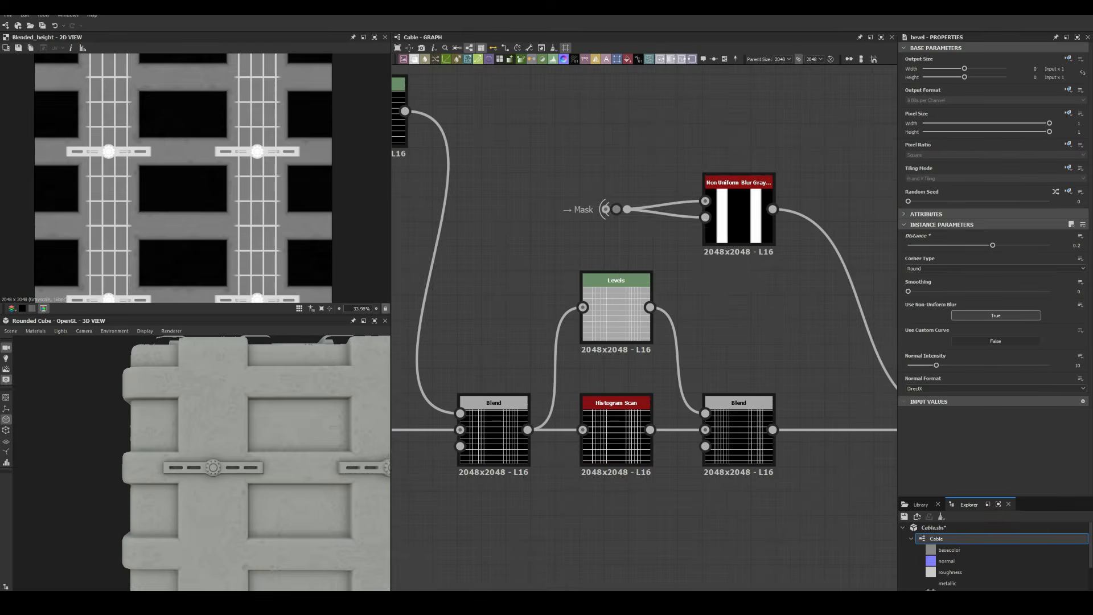
pyautogui.doubleClick(729, 194)
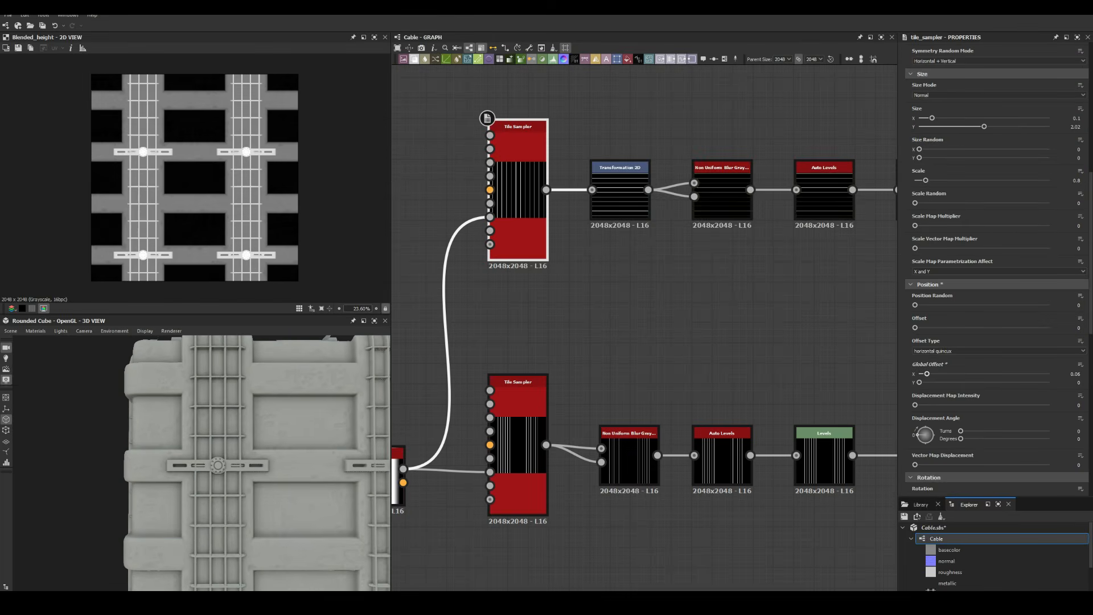
# Shift the rail grid by Global Offset X 0.5 and add a seven-point Poly Quadratic Spline
pyautogui.moveTo(927, 374); pyautogui.dragTo(985, 374)
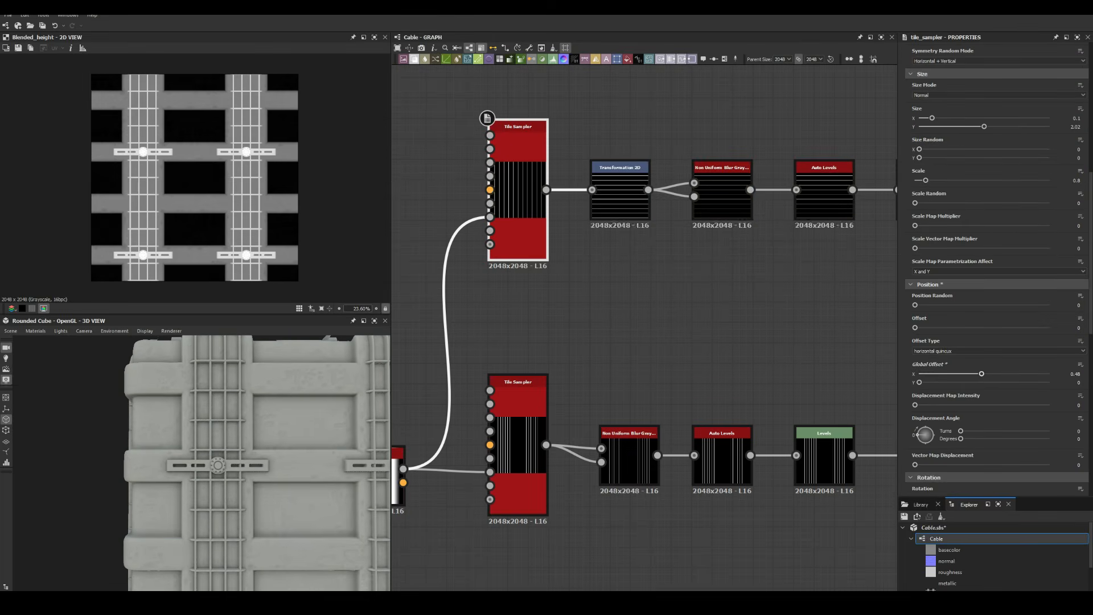
pyautogui.scroll(-5, 256, 464)
pyautogui.moveTo(245, 464); pyautogui.dragTo(274, 464)
pyautogui.scroll(5, 256, 464)
pyautogui.scroll(-5, 256, 465)
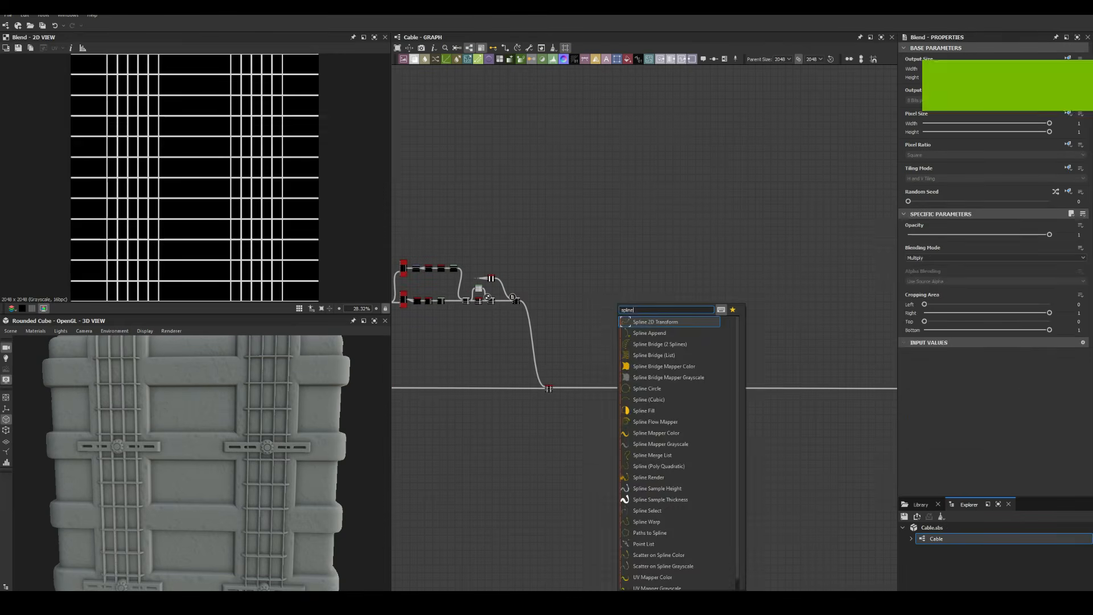
pyautogui.press('Return')
pyautogui.moveTo(928, 246); pyautogui.dragTo(989, 245)
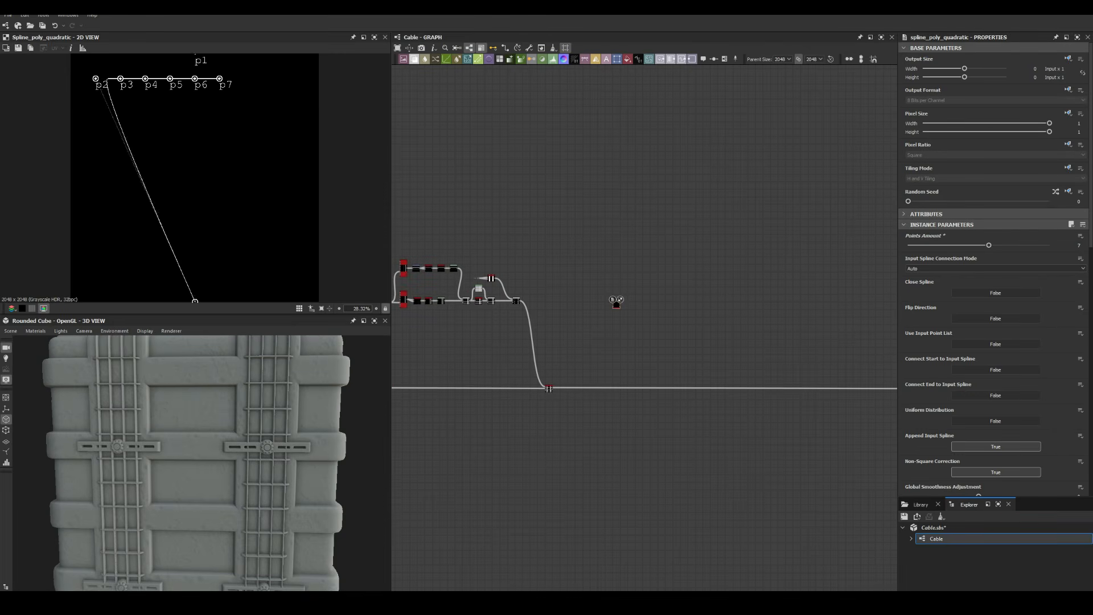
# Drag spline points p2, p3 and p7 into a wavy vertical cable line
pyautogui.scroll(-1, 195, 177)
pyautogui.moveTo(112, 95); pyautogui.dragTo(200, 253)
pyautogui.moveTo(133, 95); pyautogui.dragTo(194, 240)
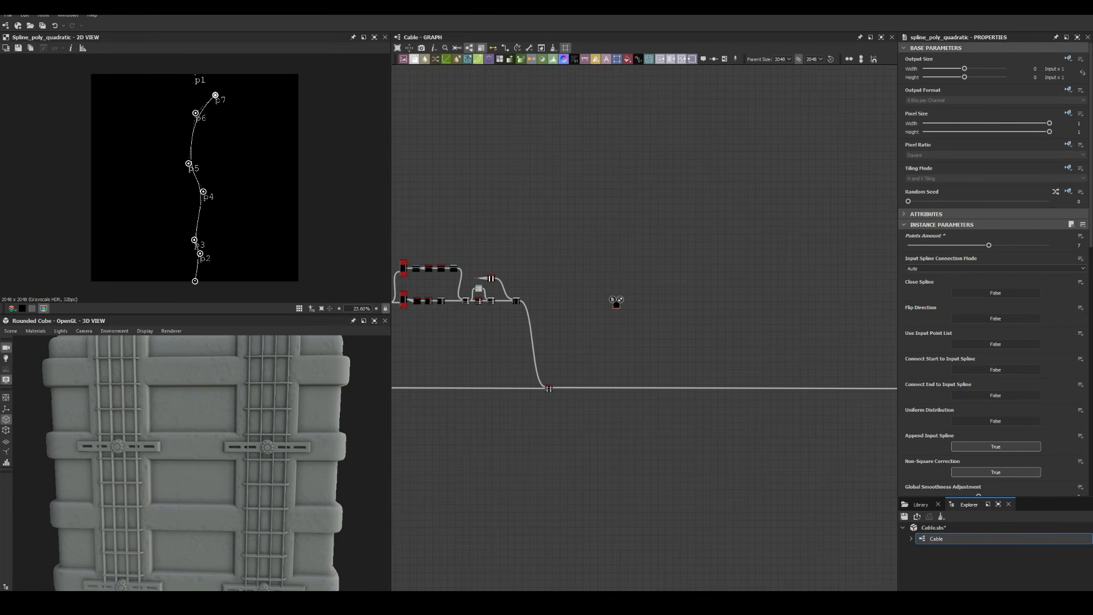
pyautogui.moveTo(215, 95); pyautogui.dragTo(196, 76)
# Duplicate the shaped Spline node and link the first spline into the copy
pyautogui.press('space')
pyautogui.scroll(10, 619, 305)
pyautogui.scroll(-2, 584, 307)
pyautogui.hotkey('ctrl', 'd')
pyautogui.moveTo(644, 334); pyautogui.dragTo(739, 309)
pyautogui.moveTo(616, 283); pyautogui.dragTo(703, 282)
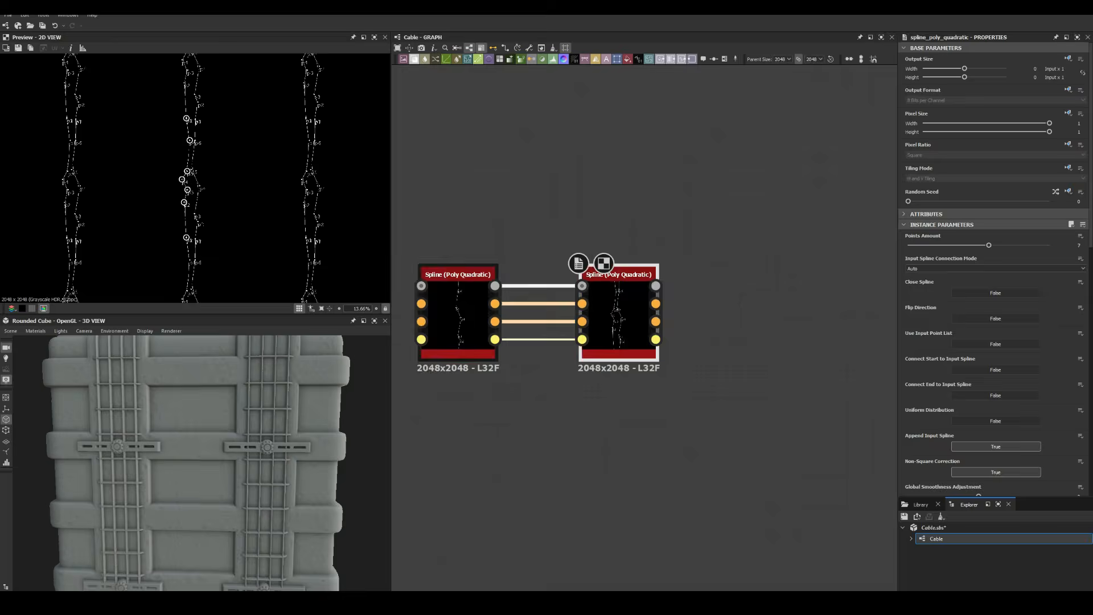
pyautogui.scroll(3, 644, 319)
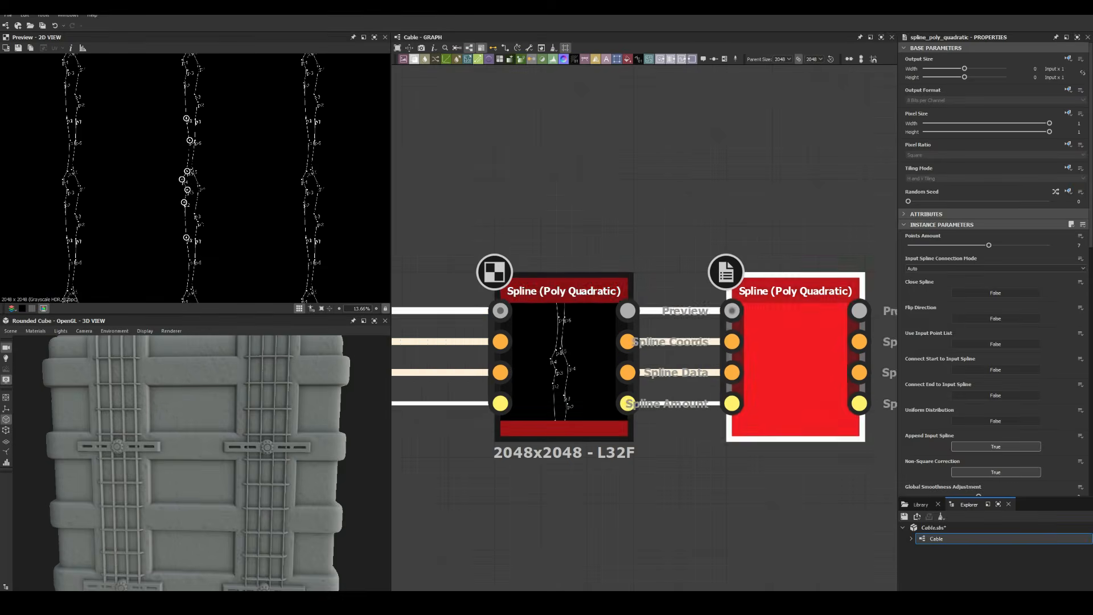
pyautogui.scroll(4, 195, 178)
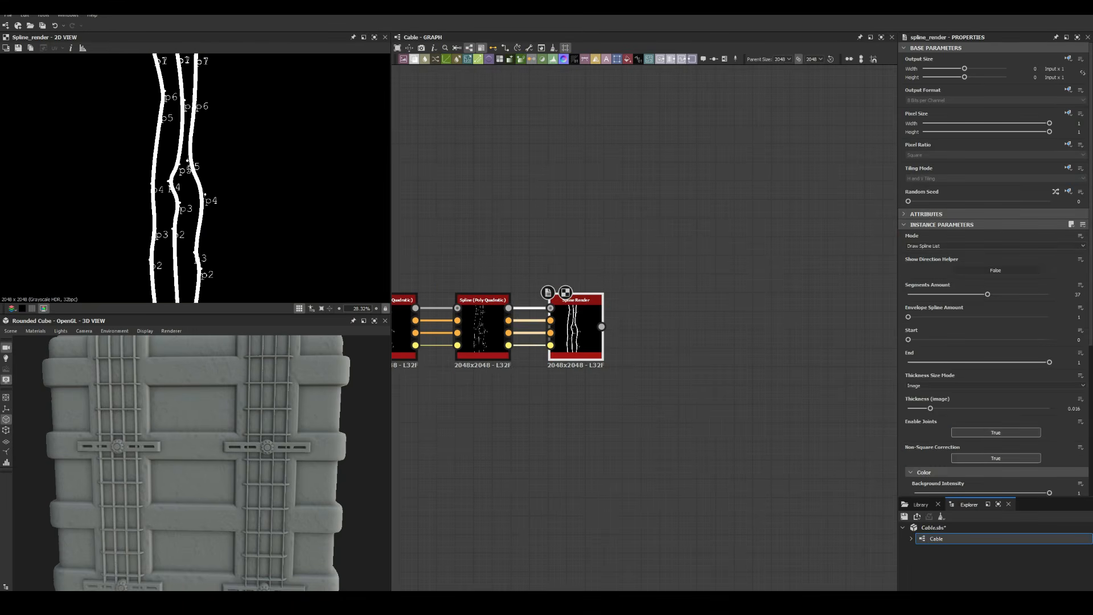
# Add a Transformation 2D node after the Spline Render and preview its result
pyautogui.scroll(-5, 994, 267)
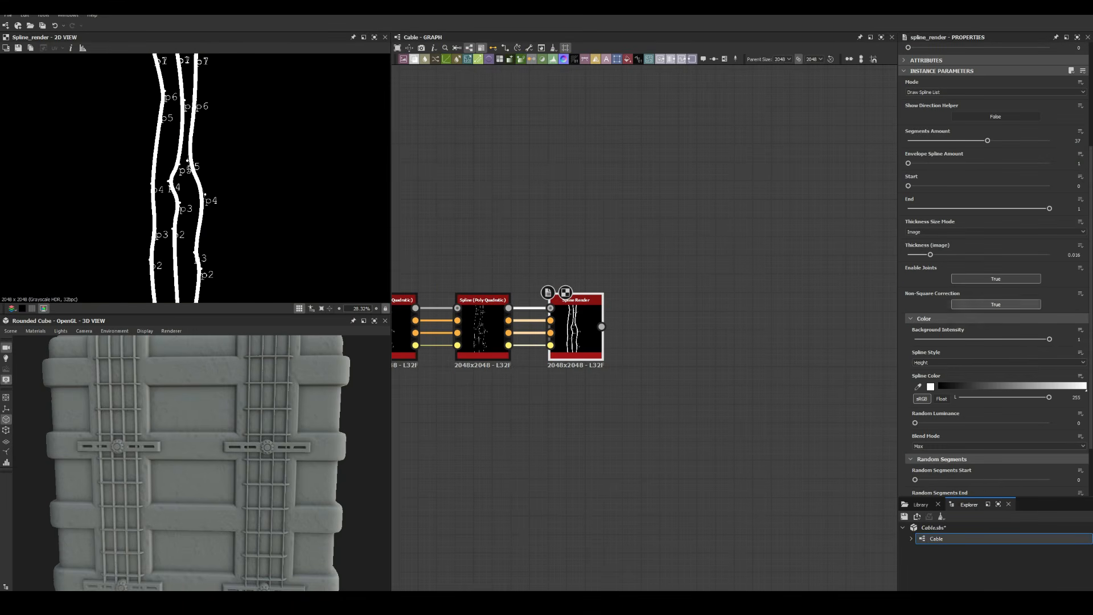
pyautogui.scroll(-3, 994, 267)
pyautogui.moveTo(915, 433); pyautogui.dragTo(973, 433)
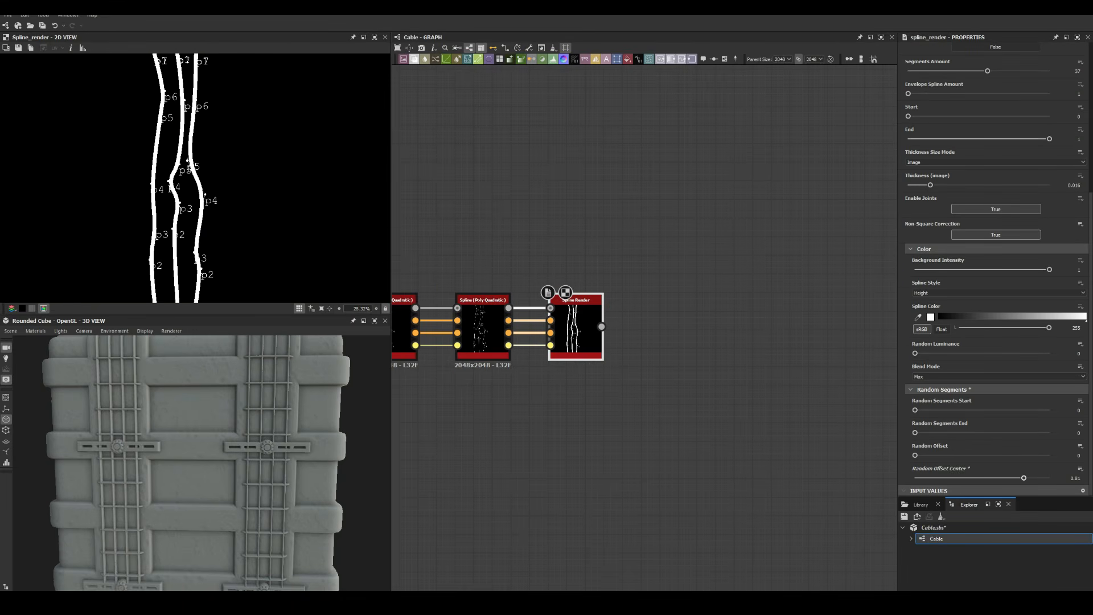
pyautogui.scroll(-1, 194, 180)
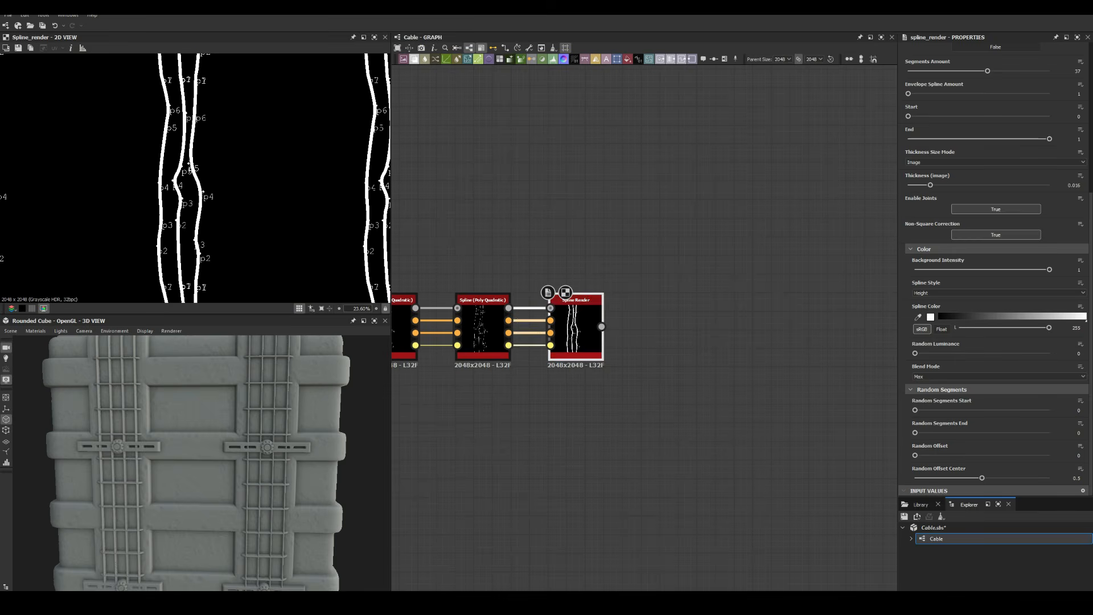
pyautogui.press('space')
pyautogui.write('tr')
pyautogui.press('Return')
pyautogui.doubleClick(576, 329)
pyautogui.scroll(2, 995, 261)
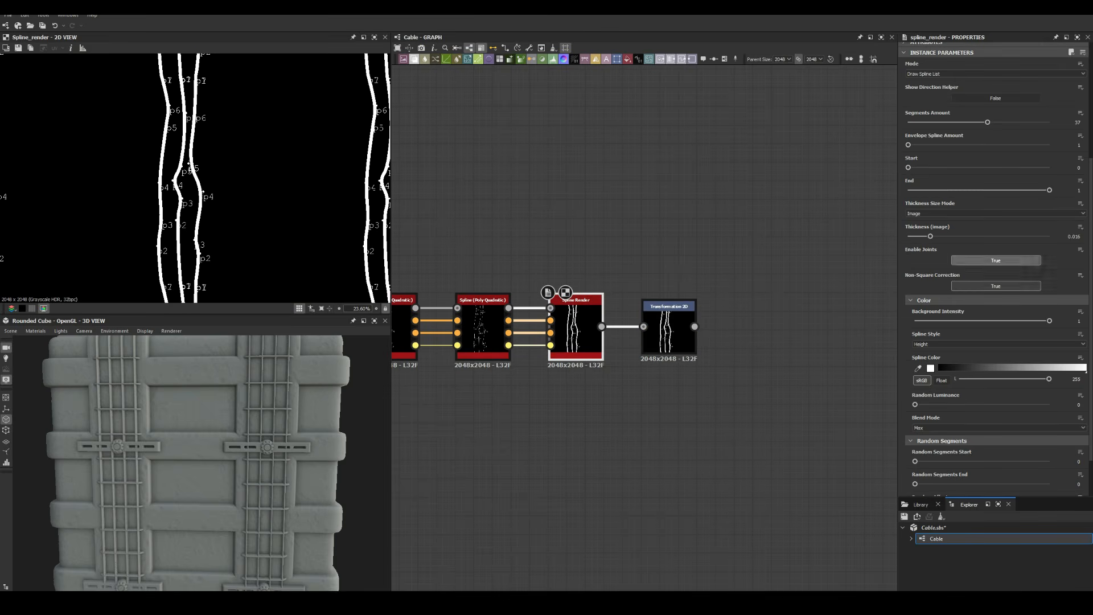
pyautogui.doubleClick(669, 332)
# Make the Spline Render draw every spline and preview the chain's output
pyautogui.click(576, 329)
pyautogui.click(995, 246)
pyautogui.click(995, 255)
pyautogui.scroll(-5, 996, 285)
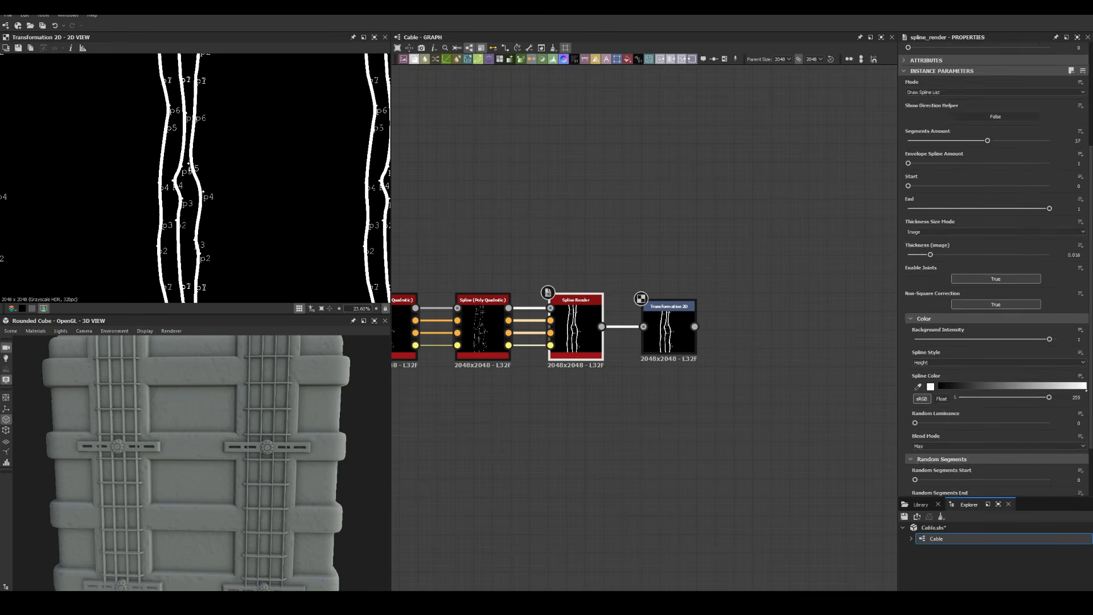
pyautogui.moveTo(501, 410); pyautogui.dragTo(691, 418, button='middle')
pyautogui.doubleClick(468, 336)
pyautogui.doubleClick(859, 336)
# On the first Spline node, set Show Points Label, Show Points and Show Tangents to False
pyautogui.click(468, 336)
pyautogui.scroll(-8, 1000, 360)
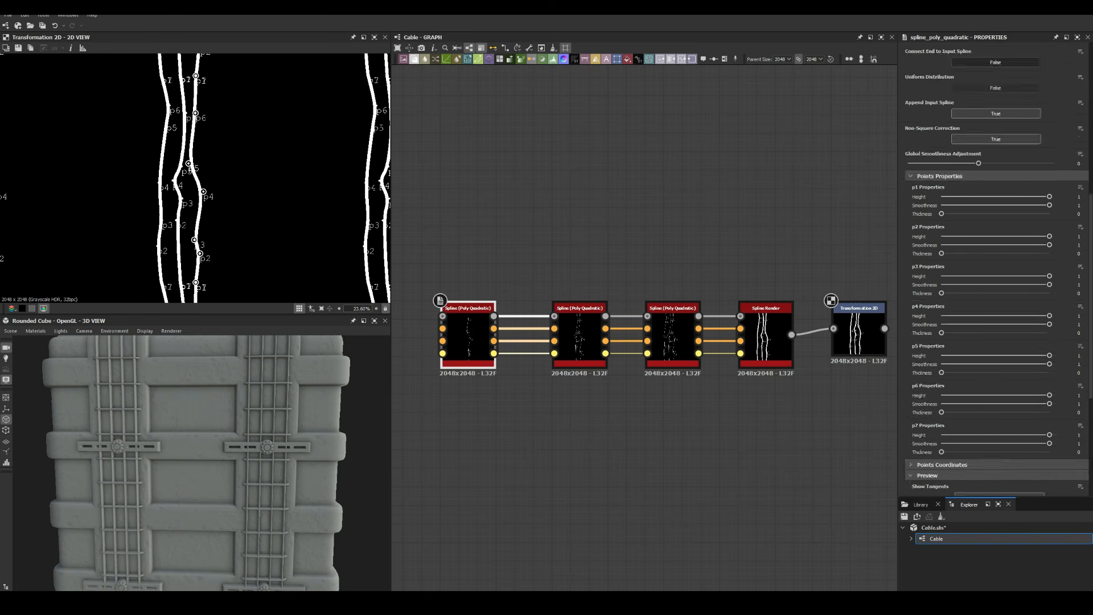
pyautogui.click(1000, 361)
pyautogui.click(1000, 408)
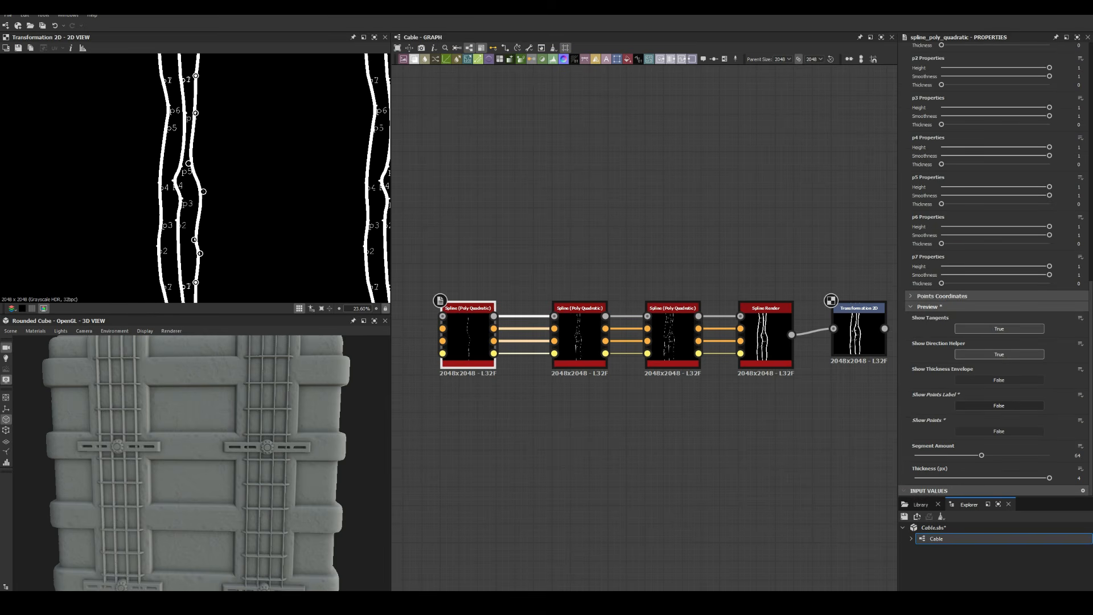
pyautogui.click(1000, 329)
# Review the Transformation 2D settings and preview the first and second spline nodes
pyautogui.moveTo(858, 336); pyautogui.dragTo(801, 334, button='middle')
pyautogui.click(802, 332)
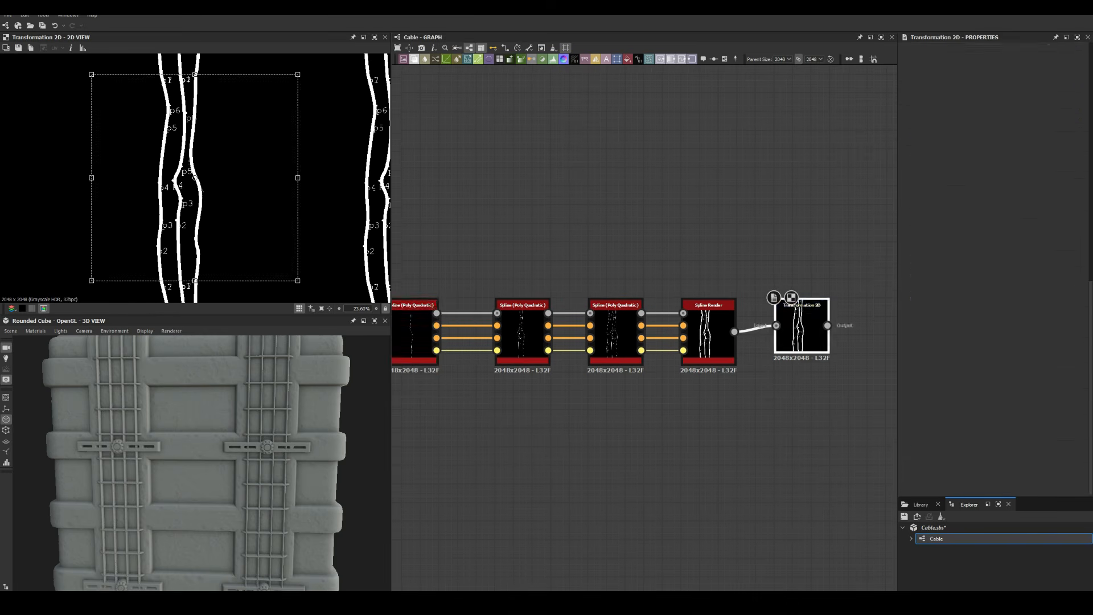
pyautogui.scroll(6, 172, 161)
pyautogui.click(415, 335)
pyautogui.scroll(-8, 998, 446)
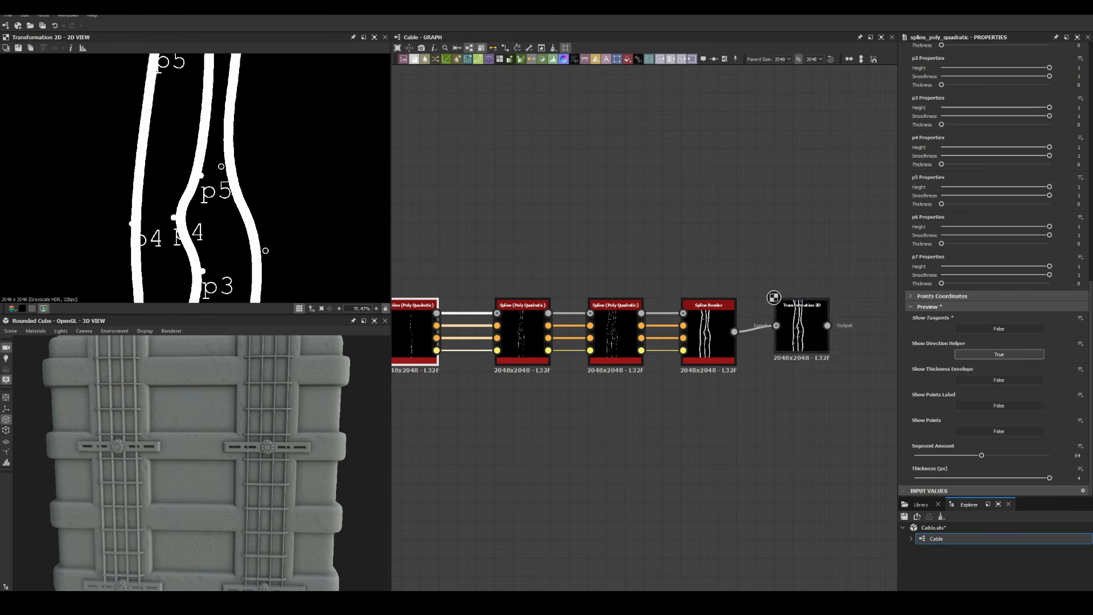
pyautogui.click(802, 332)
pyautogui.moveTo(570, 341); pyautogui.dragTo(644, 416, button='middle')
pyautogui.click(597, 407)
pyautogui.doubleClick(485, 406)
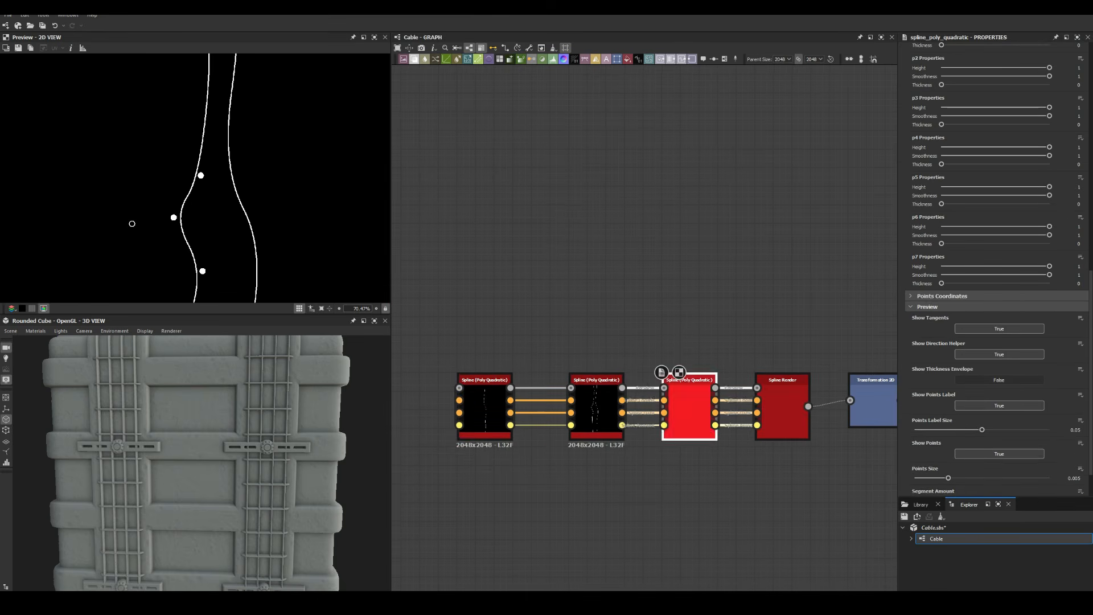
# Preview the Transformation 2D strands and add a Non Uniform Blur Grayscale node
pyautogui.scroll(-5, 756, 312)
pyautogui.doubleClick(794, 339)
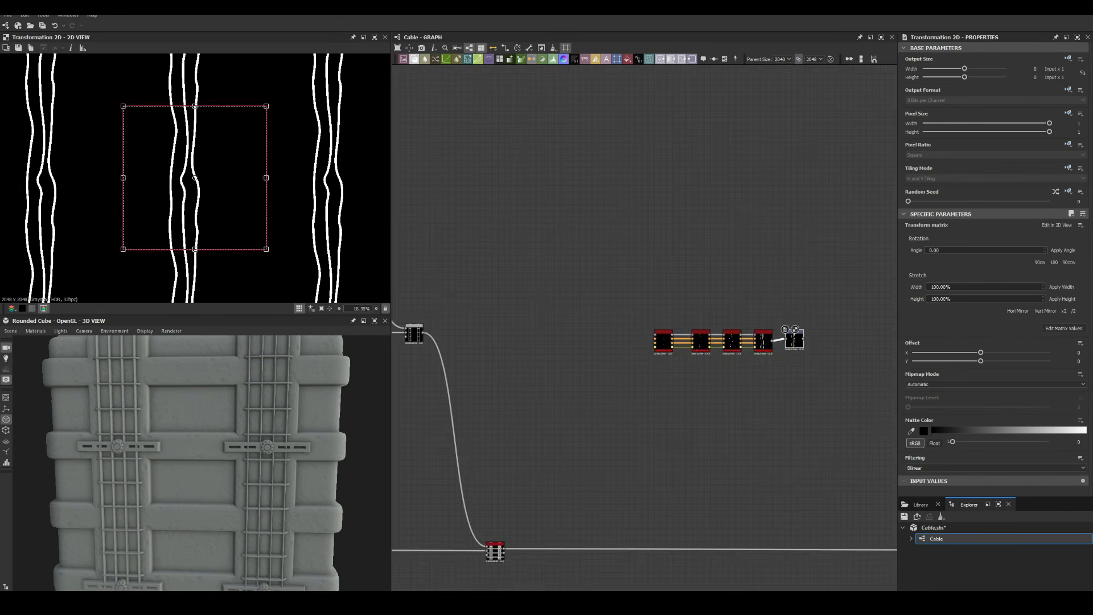
pyautogui.scroll(2, 194, 178)
pyautogui.scroll(5, 837, 330)
pyautogui.press('space')
pyautogui.write('no')
pyautogui.press('Return')
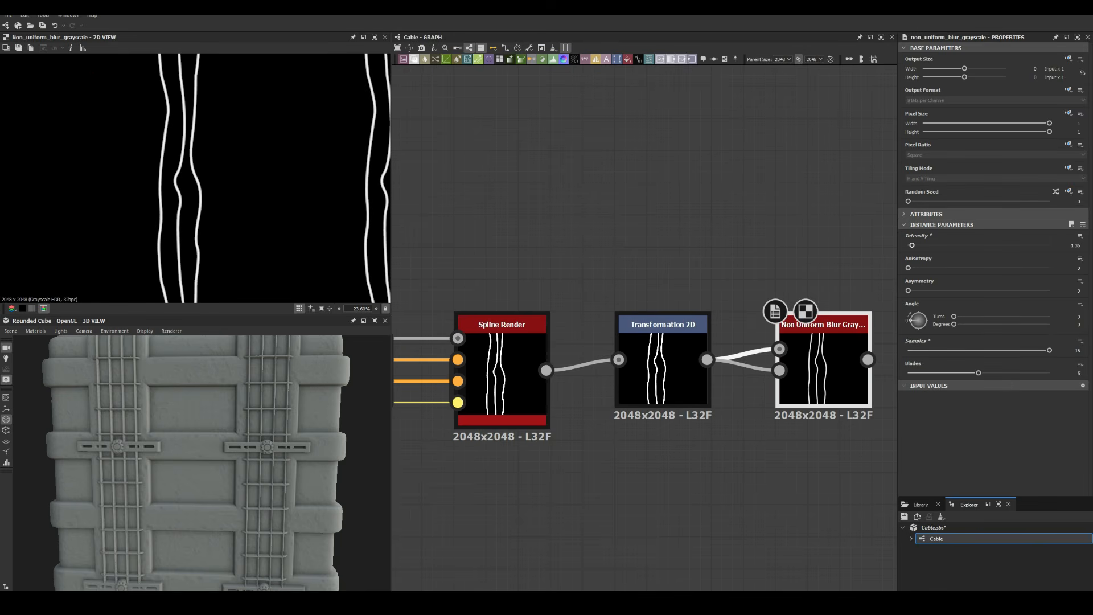
# Add an Auto Levels node to the strand chain
pyautogui.scroll(-3, 641, 257)
pyautogui.scroll(9, 175, 193)
pyautogui.scroll(-1, 569, 239)
pyautogui.press('space')
pyautogui.write('auto')
pyautogui.press('Return')
# Add a Max (Lighten) Blend fed by the transformed branch and Auto Levels
pyautogui.scroll(-8, 748, 246)
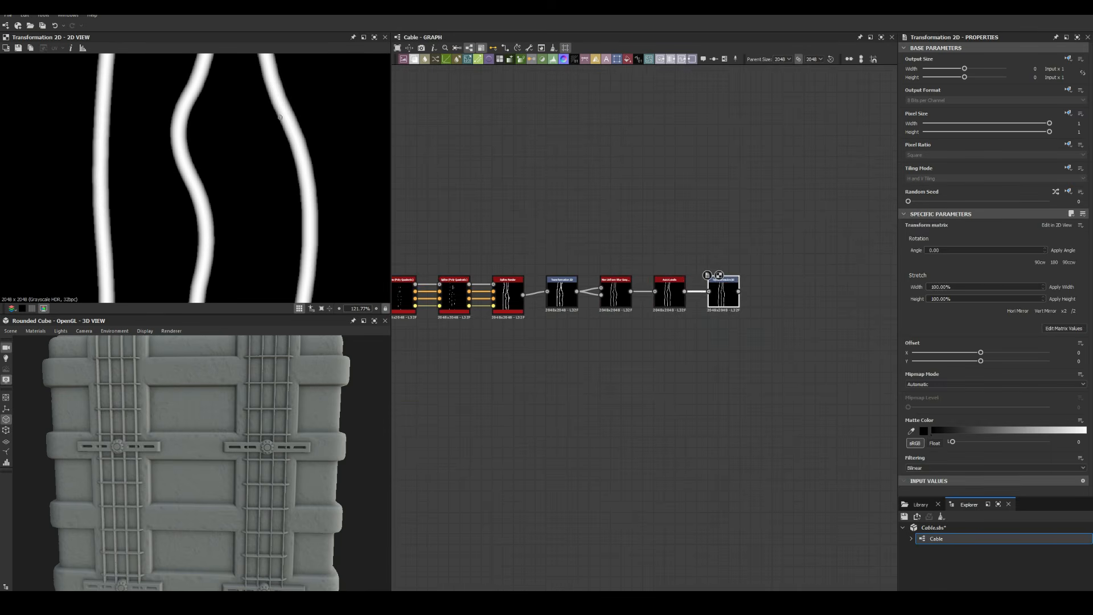
pyautogui.scroll(-13, 280, 118)
pyautogui.scroll(5, 721, 292)
pyautogui.moveTo(723, 294); pyautogui.dragTo(723, 213)
pyautogui.moveTo(633, 289); pyautogui.dragTo(853, 289)
pyautogui.write('blend')
pyautogui.press('Return')
pyautogui.moveTo(809, 354); pyautogui.dragTo(685, 354, button='middle')
pyautogui.moveTo(644, 209); pyautogui.dragTo(875, 296)
# Insert a Levels node into the strand chain and preview the Blend result
pyautogui.scroll(7, 195, 178)
pyautogui.moveTo(598, 226); pyautogui.dragTo(571, 199)
pyautogui.press('space')
pyautogui.write('levels')
pyautogui.press('Return')
pyautogui.moveTo(1078, 329); pyautogui.dragTo(996, 329)
pyautogui.doubleClick(869, 296)
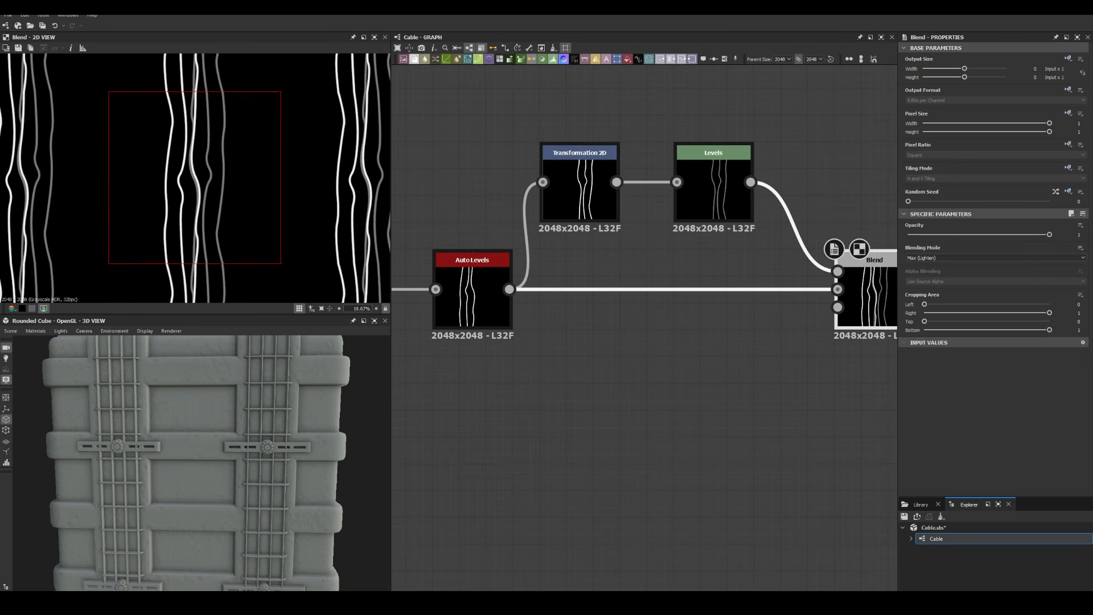
# Duplicate the Transformation 2D/Levels chain and feed the Blend into the copy
pyautogui.moveTo(716, 277); pyautogui.dragTo(723, 271, button='middle')
pyautogui.moveTo(536, 123); pyautogui.dragTo(883, 342)
pyautogui.moveTo(722, 271); pyautogui.dragTo(561, 299, button='middle')
pyautogui.scroll(-4, 561, 300)
pyautogui.hotkey('ctrl', 'd')
pyautogui.moveTo(666, 334); pyautogui.dragTo(845, 306)
pyautogui.moveTo(656, 306); pyautogui.dragTo(685, 254)
# Link the duplicate Levels into a new Blend and offset the copied strands sideways
pyautogui.doubleClick(703, 257)
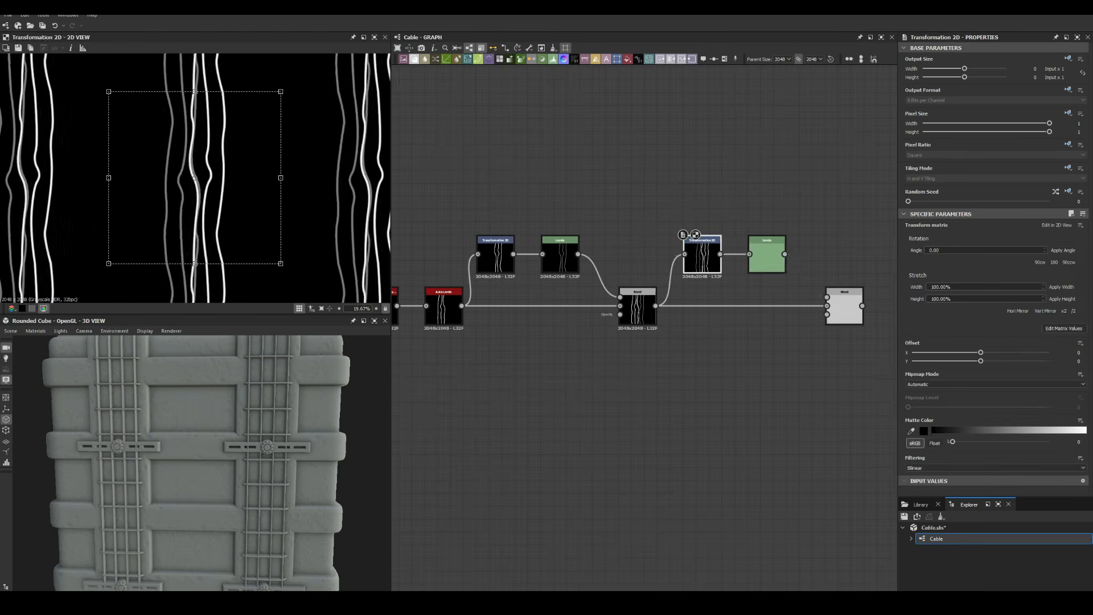
pyautogui.moveTo(784, 254); pyautogui.dragTo(827, 297)
pyautogui.doubleClick(845, 308)
pyautogui.click(767, 256)
pyautogui.click(702, 256)
pyautogui.moveTo(198, 114); pyautogui.dragTo(206, 182)
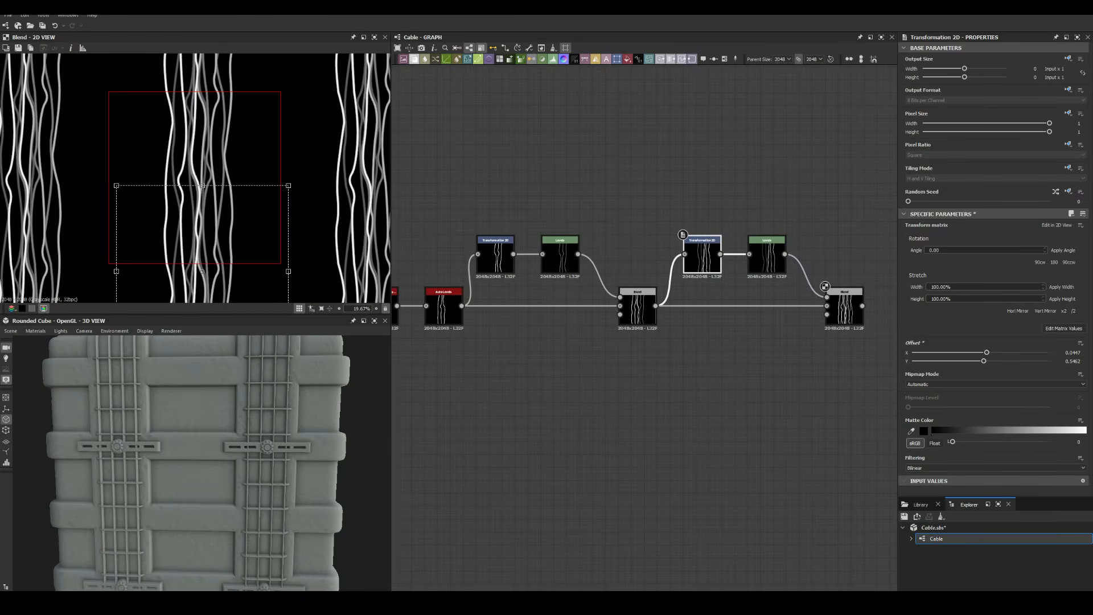
# Check the Height blend and combined strand previews, then add a Tile Sampler
pyautogui.scroll(4, 206, 175)
pyautogui.press('f')
pyautogui.scroll(-11, 701, 210)
pyautogui.doubleClick(567, 281)
pyautogui.scroll(7, 719, 214)
pyautogui.doubleClick(722, 246)
pyautogui.scroll(-4, 194, 178)
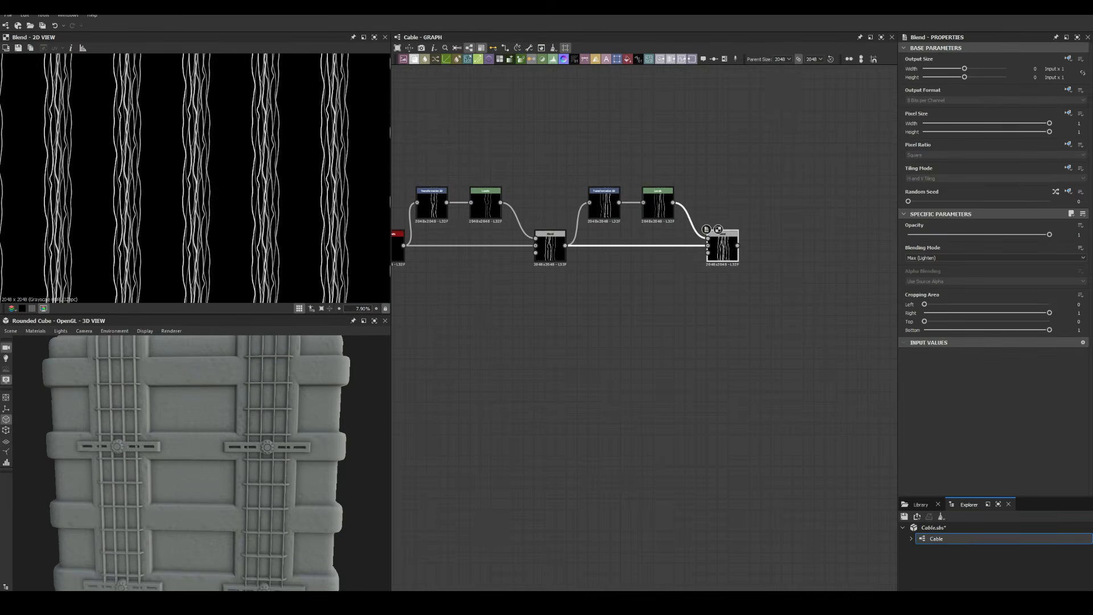
pyautogui.press('space')
pyautogui.press('space')
pyautogui.write('tile s')
pyautogui.press('Return')
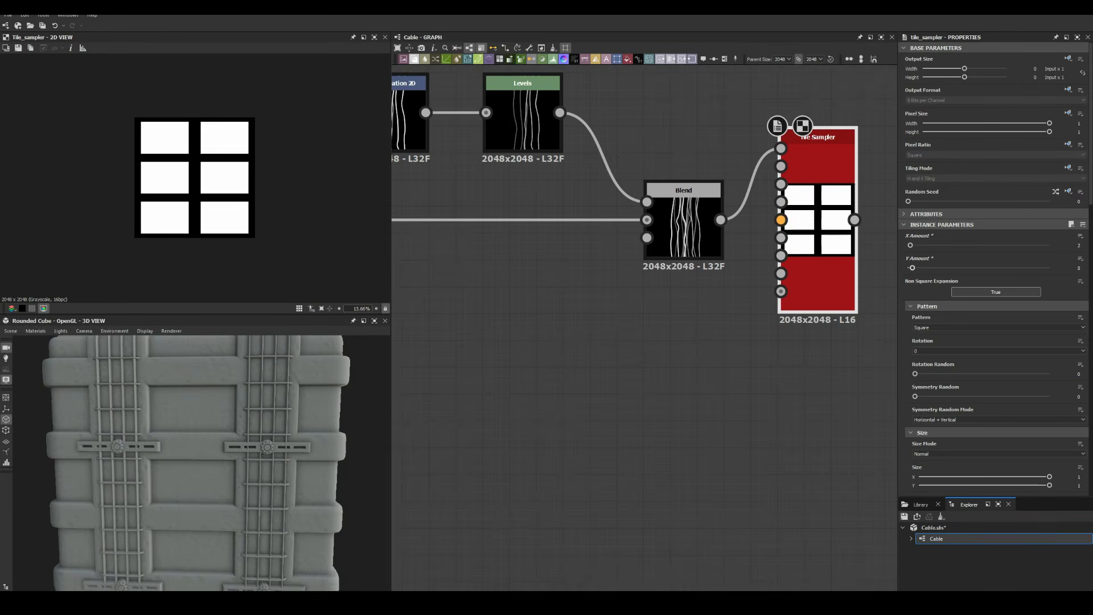
# Set the Tile Sampler to Y Amount 2 and Pattern Input, and raise its scale
pyautogui.moveTo(912, 268); pyautogui.dragTo(911, 268)
pyautogui.click(1000, 327)
pyautogui.click(934, 336)
pyautogui.scroll(-4, 979, 399)
pyautogui.moveTo(926, 403); pyautogui.dragTo(929, 403)
pyautogui.scroll(7, 195, 178)
pyautogui.scroll(-6, 195, 178)
pyautogui.scroll(-11, 845, 131)
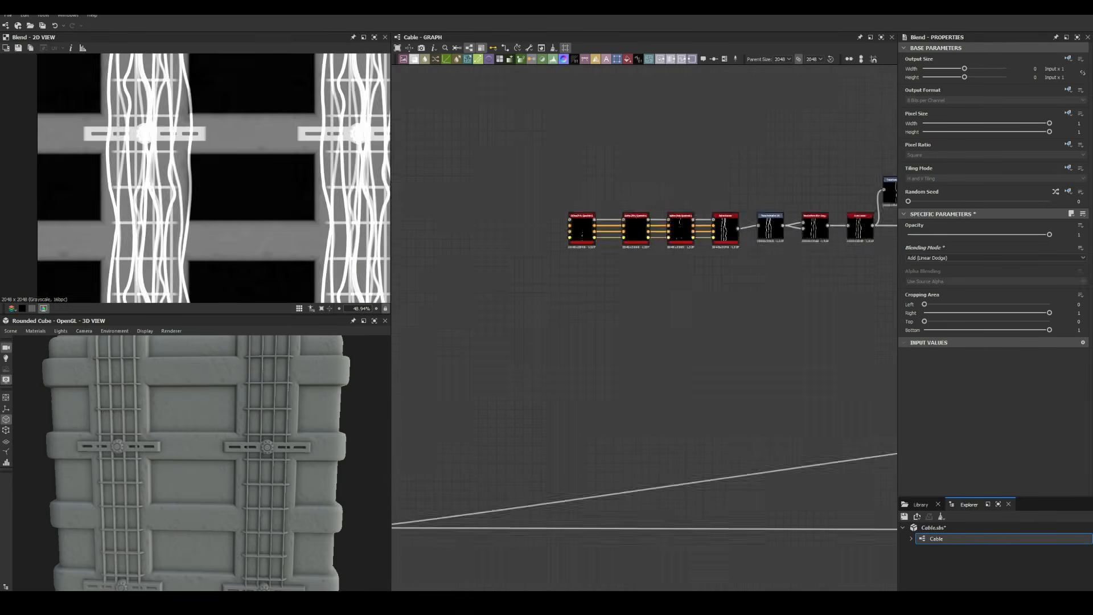
pyautogui.scroll(-2, 195, 177)
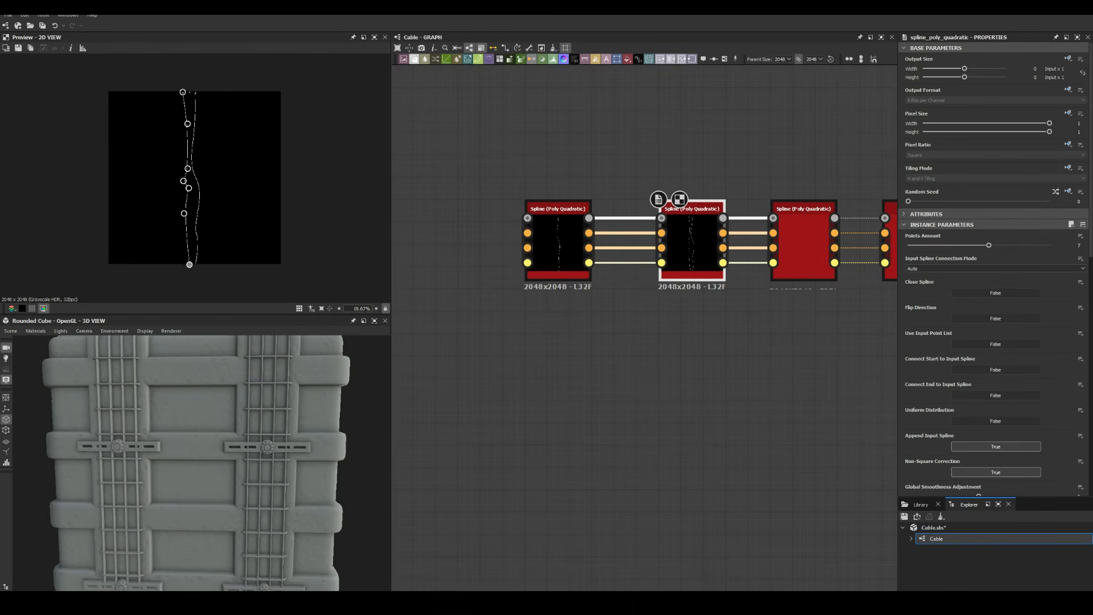
pyautogui.scroll(4, 178, 56)
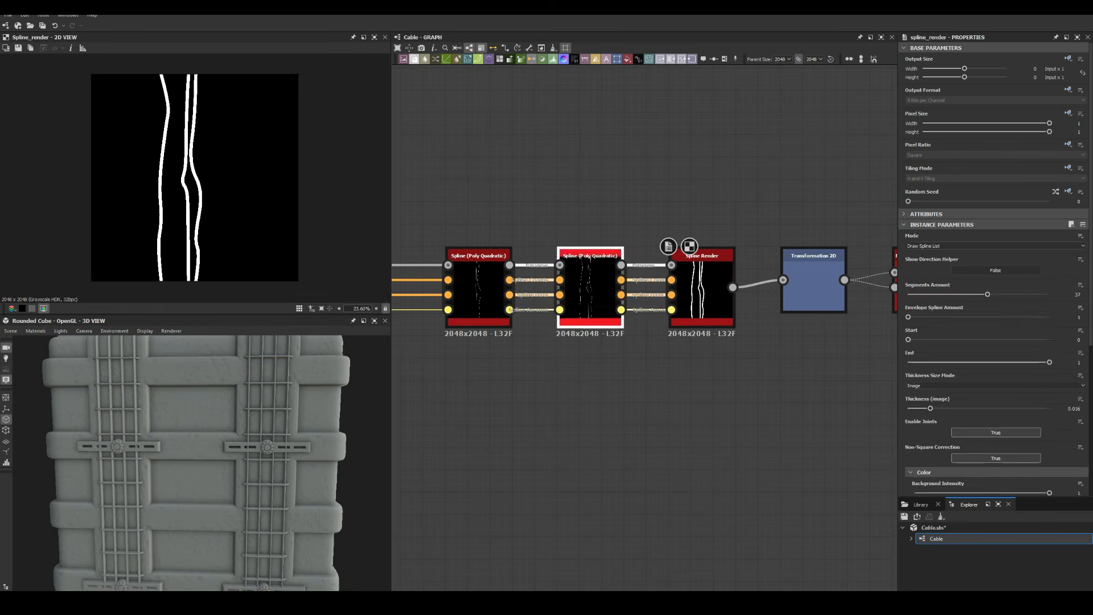
pyautogui.scroll(4, 195, 177)
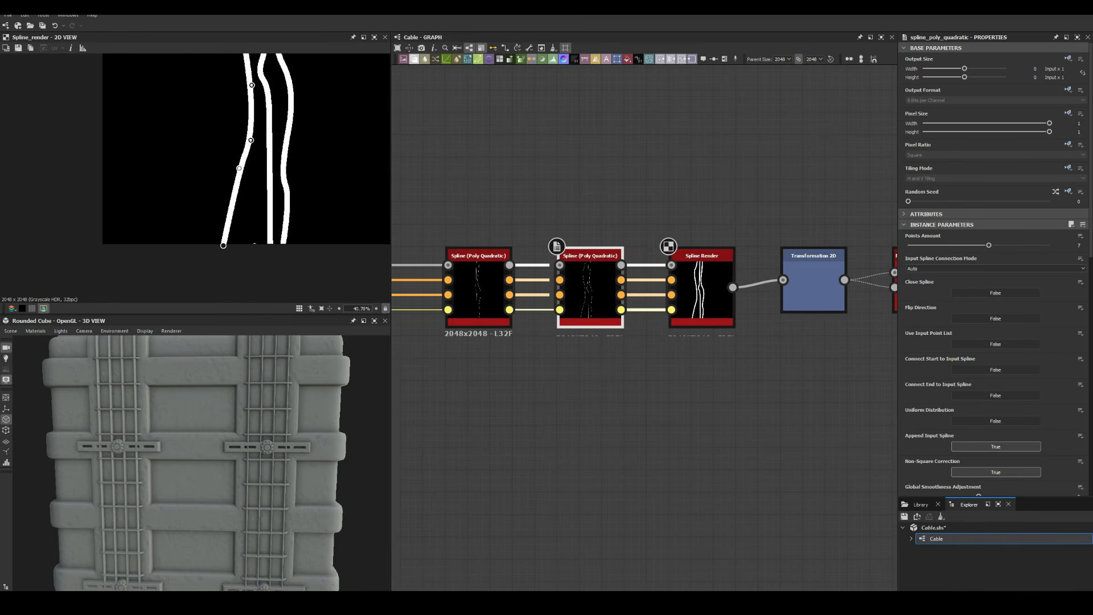
pyautogui.scroll(5, 255, 244)
pyautogui.scroll(-5, 242, 217)
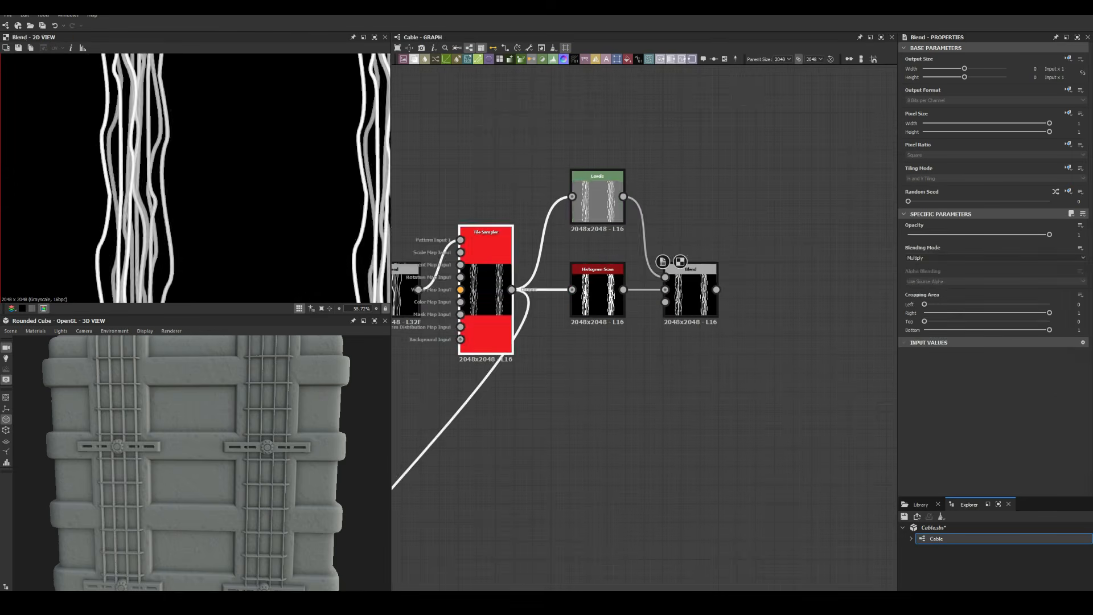
# Inspect the Levels output and add a Height Blend merging cables into the panel
pyautogui.doubleClick(597, 201)
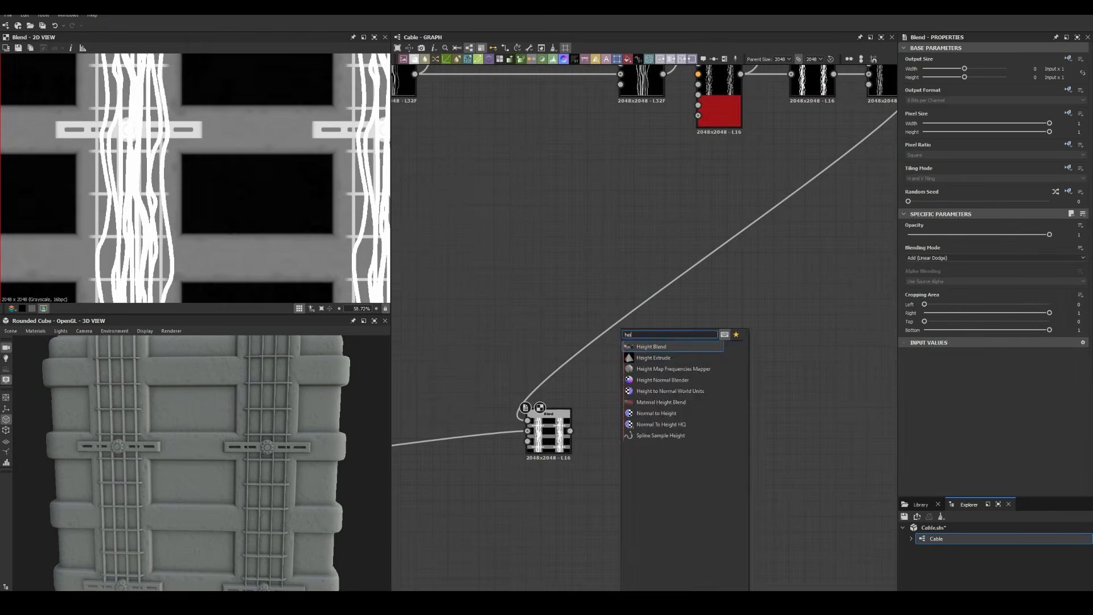
pyautogui.click(655, 344)
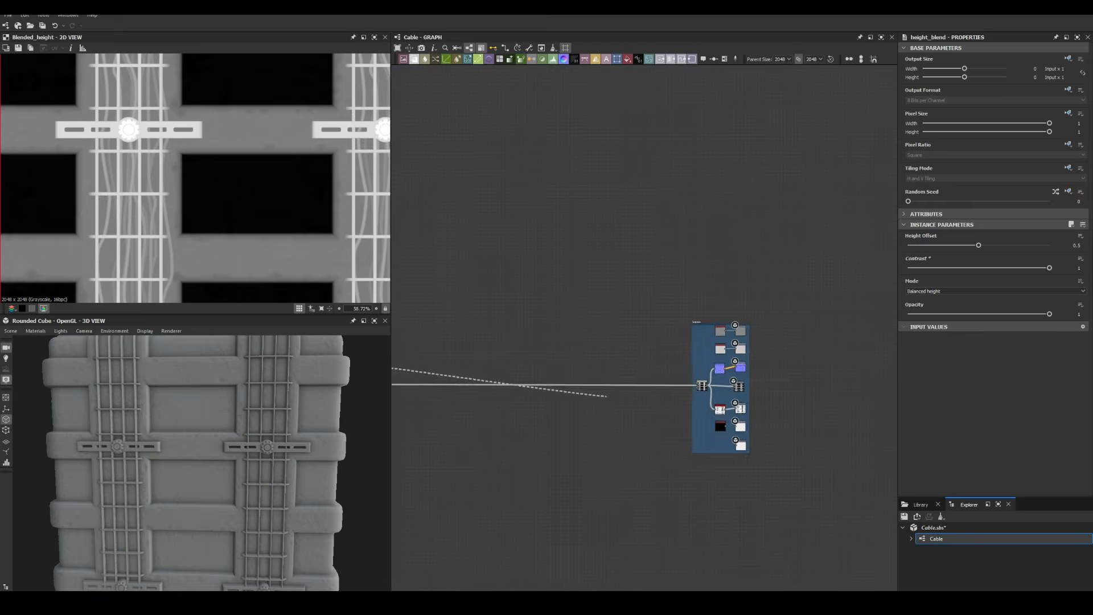
pyautogui.scroll(-5, 202, 463)
pyautogui.scroll(12, 201, 463)
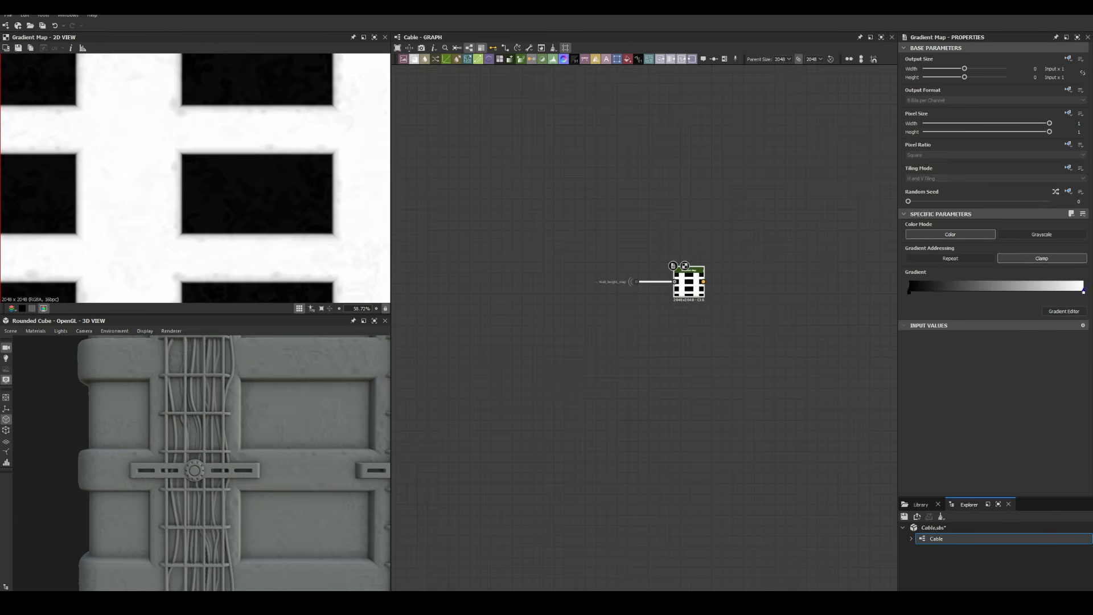
# Make the base colour Gradient Map's end key grey-beige
pyautogui.click(1064, 311)
pyautogui.click(365, 330)
pyautogui.moveTo(290, 237); pyautogui.dragTo(291, 268)
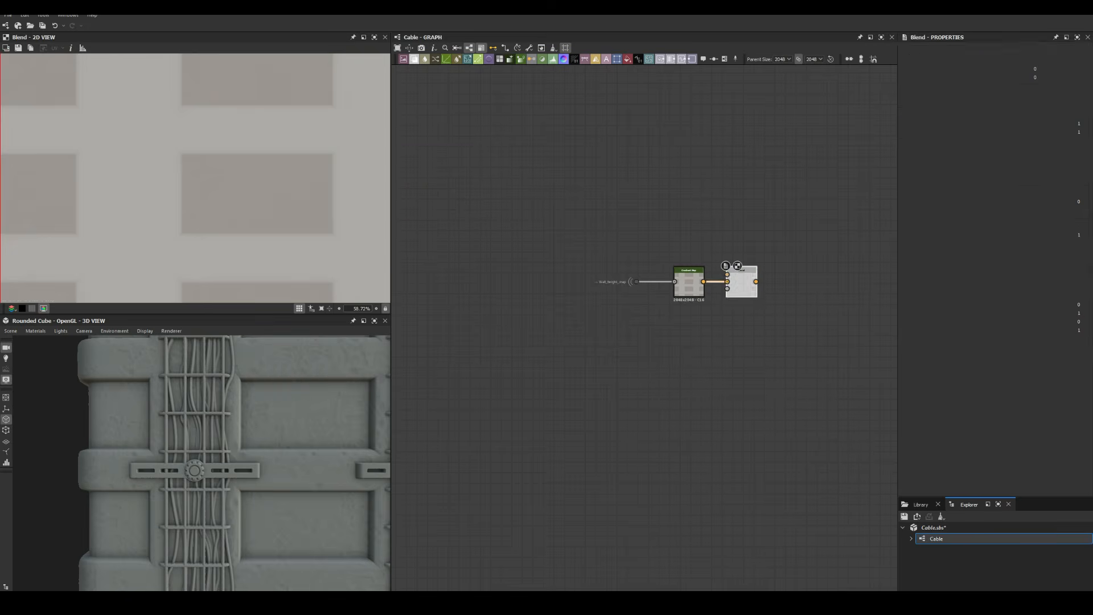
# Add a Slope Blur Grayscale node and open the grime colour gradient
pyautogui.press('space')
pyautogui.write('gau')
pyautogui.press('BackSpace')
pyautogui.press('BackSpace')
pyautogui.press('BackSpace')
pyautogui.write('slope')
pyautogui.press('Return')
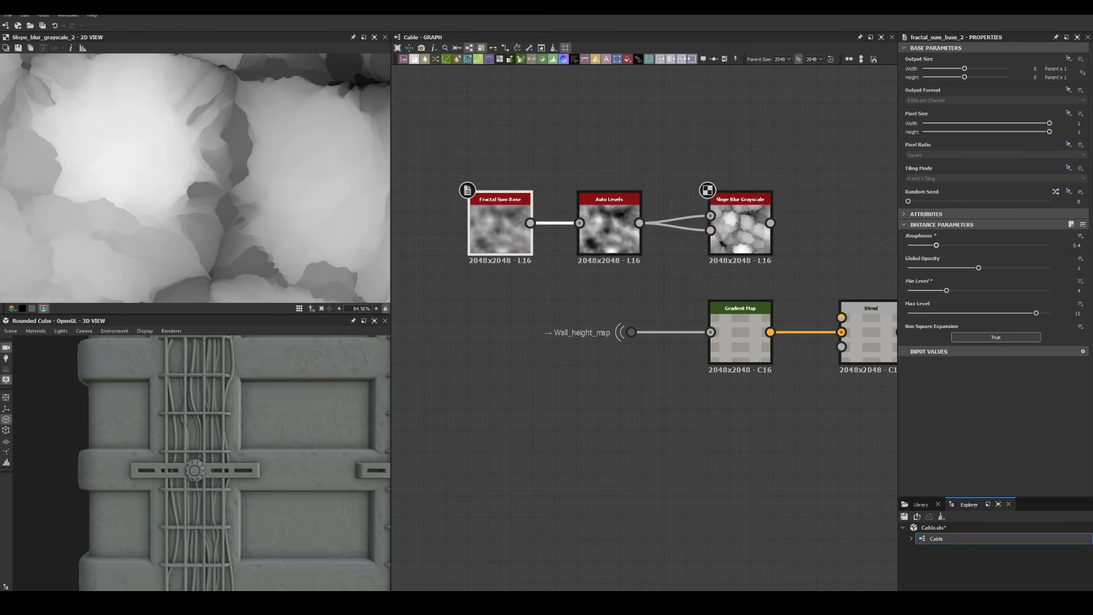
pyautogui.scroll(-3, 643, 319)
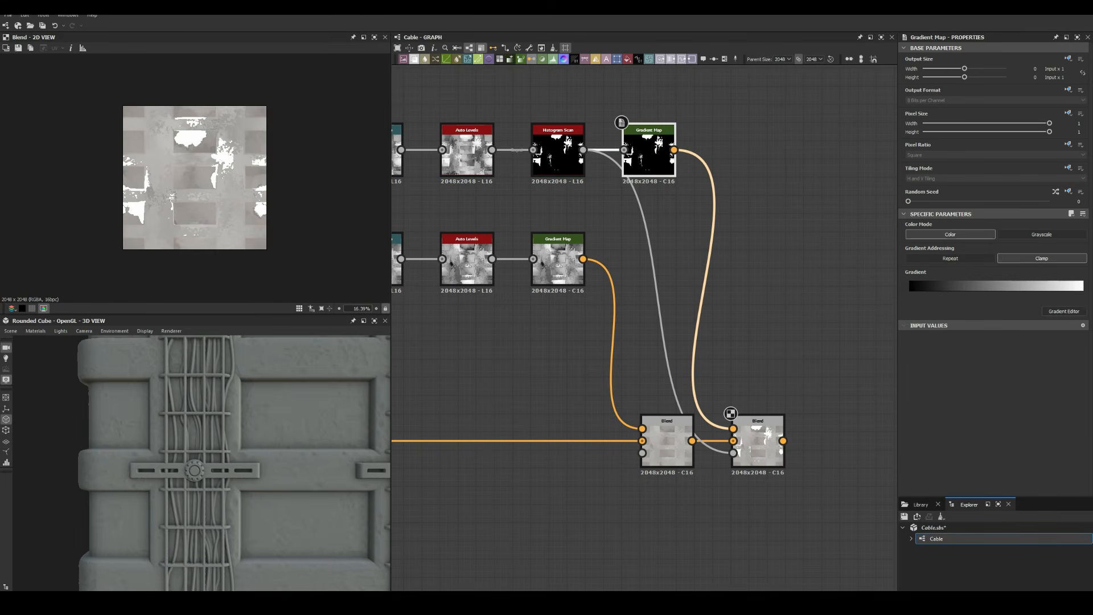
pyautogui.click(1063, 311)
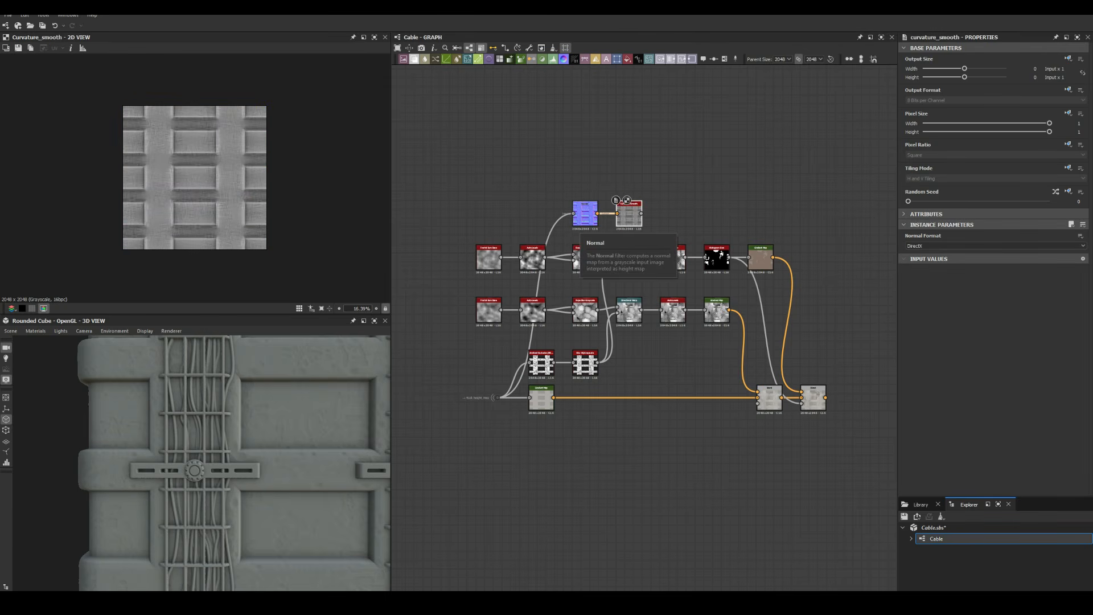
# Insert a Blend node to layer edge wear and red cables into the base colour
pyautogui.scroll(3, 630, 210)
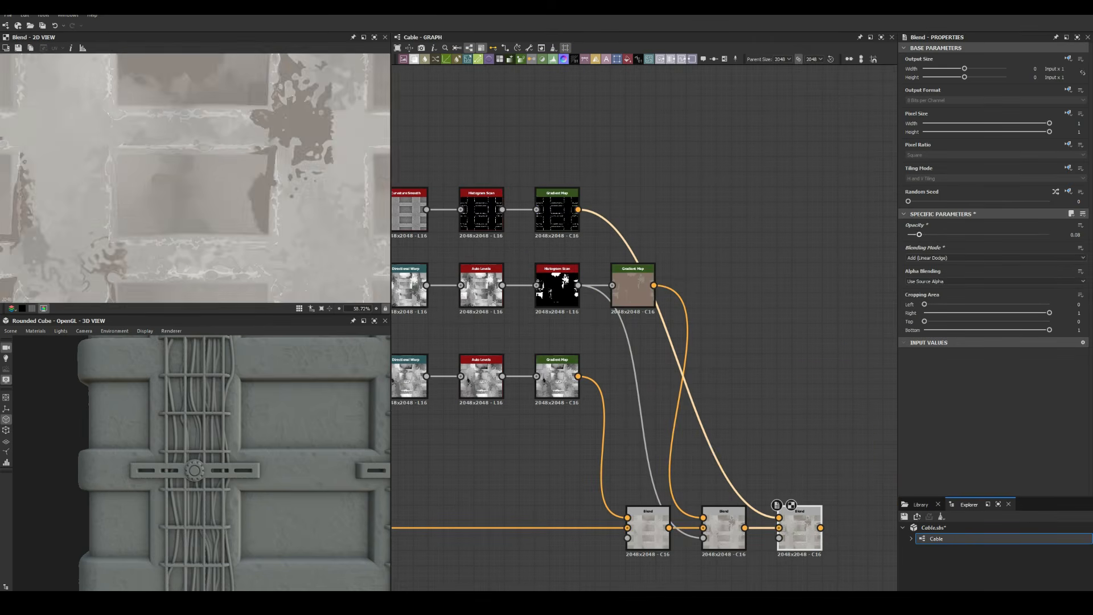
pyautogui.press('f')
pyautogui.scroll(-8, 610, 210)
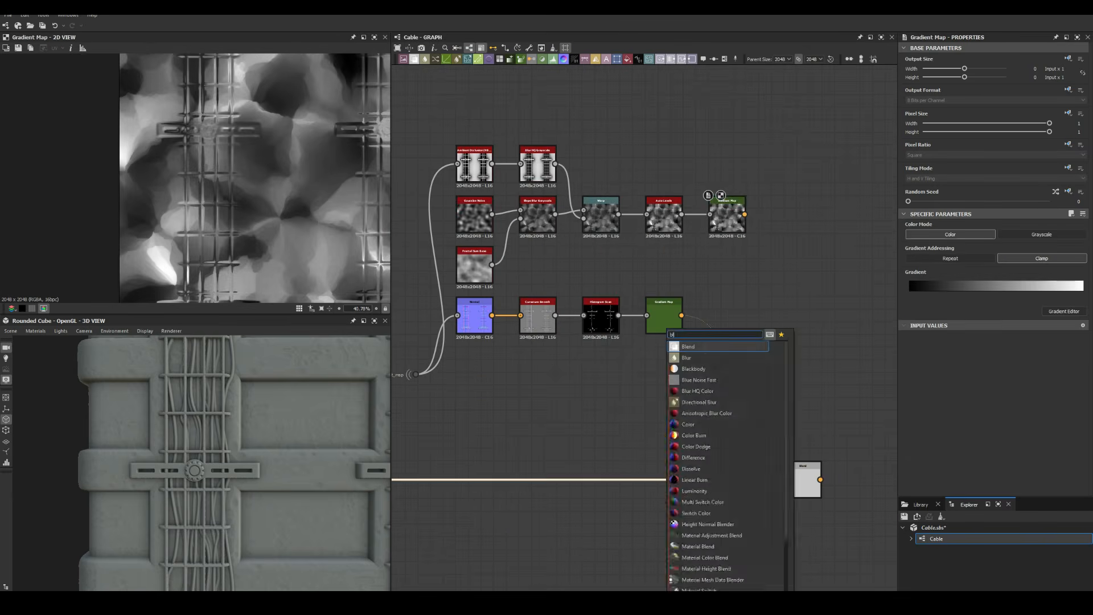
pyautogui.press('Return')
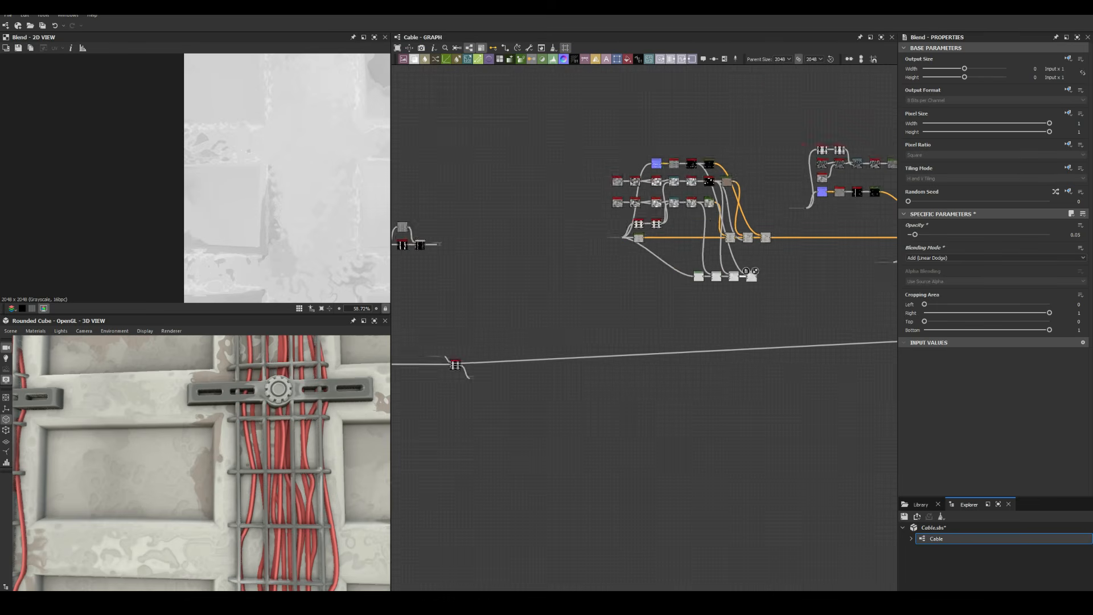
# Bring up node search in the Bolt graph beside the Polygon 2–Levels hexagon mask
pyautogui.press('space')
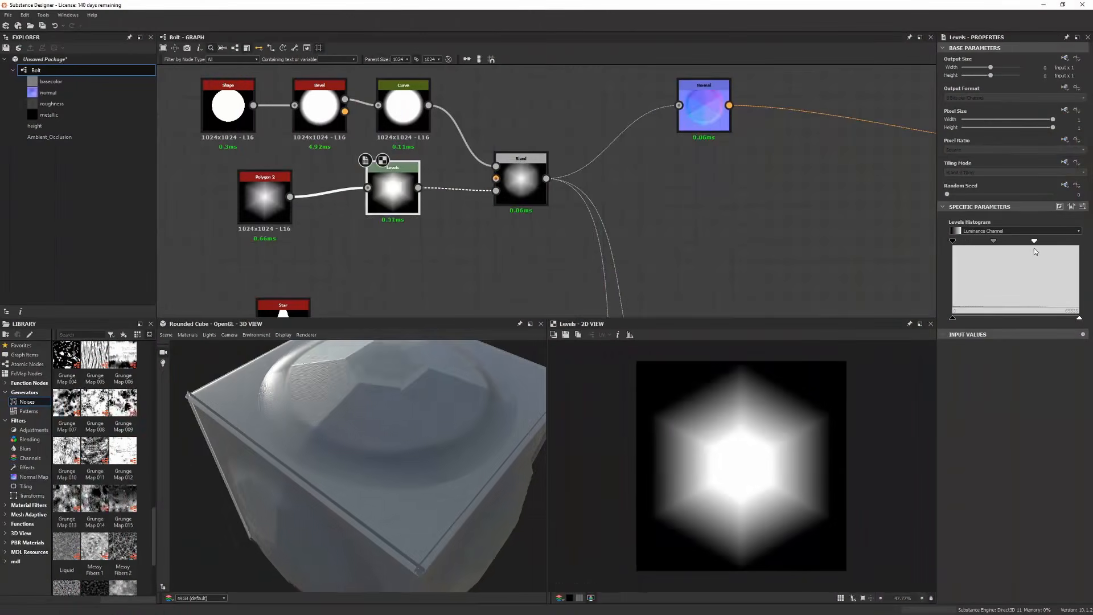
# Move the Levels white point left to enlarge the hexagon, then inspect the corrugated MetalSheet cube
pyautogui.moveTo(1035, 250); pyautogui.dragTo(979, 244)
pyautogui.moveTo(479, 418); pyautogui.dragTo(484, 448)
pyautogui.scroll(2, 483, 448)
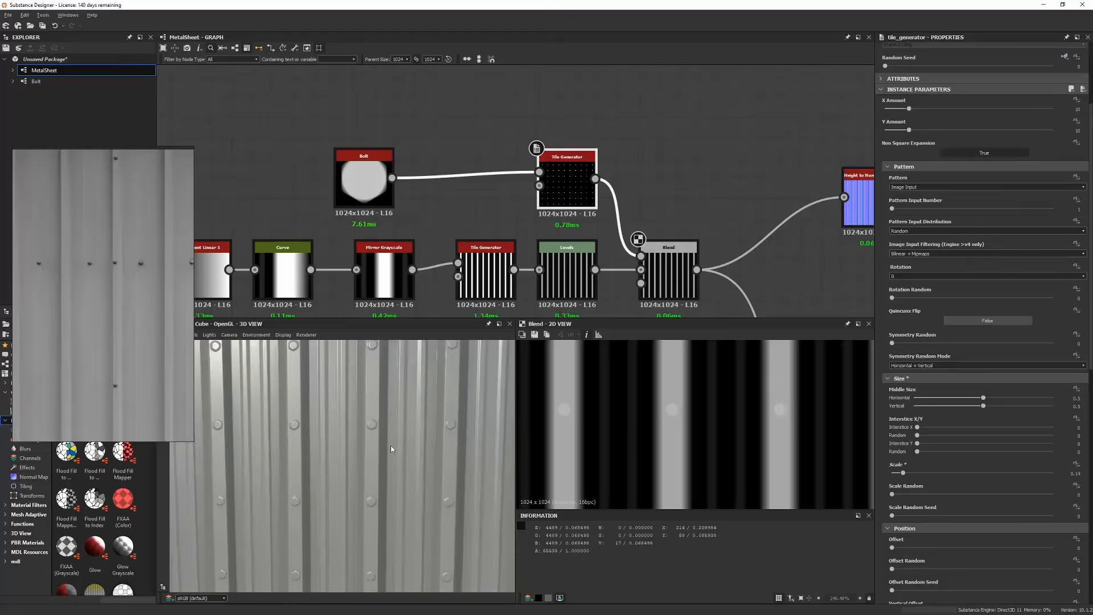
pyautogui.moveTo(390, 446); pyautogui.dragTo(333, 376)
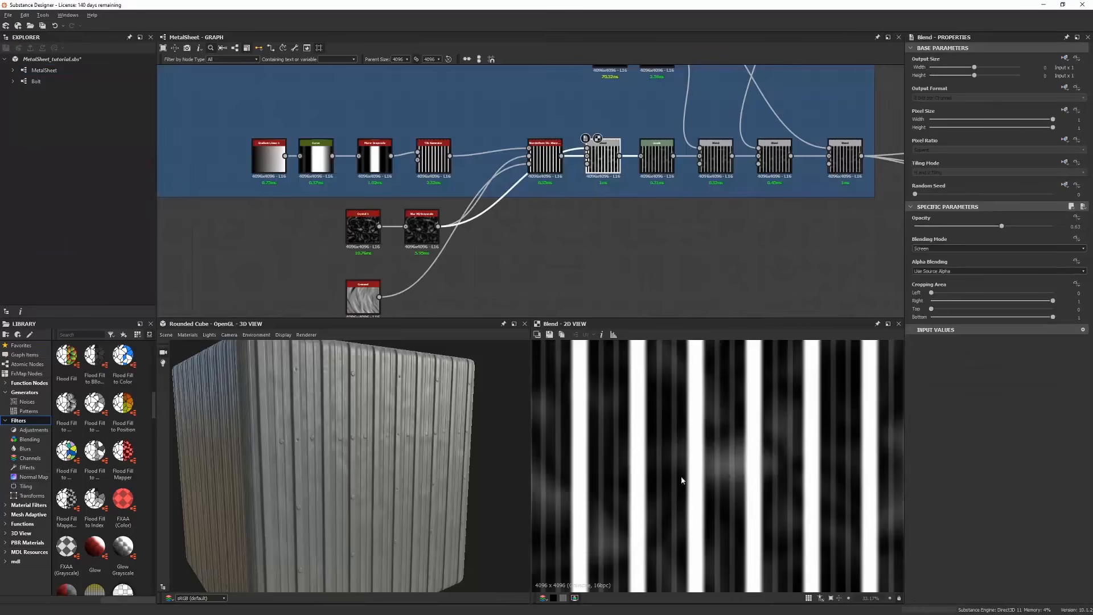
# Select Metal Edge Wear and search for a Dirt node in the Paint Chips frame
pyautogui.scroll(-5, 241, 419)
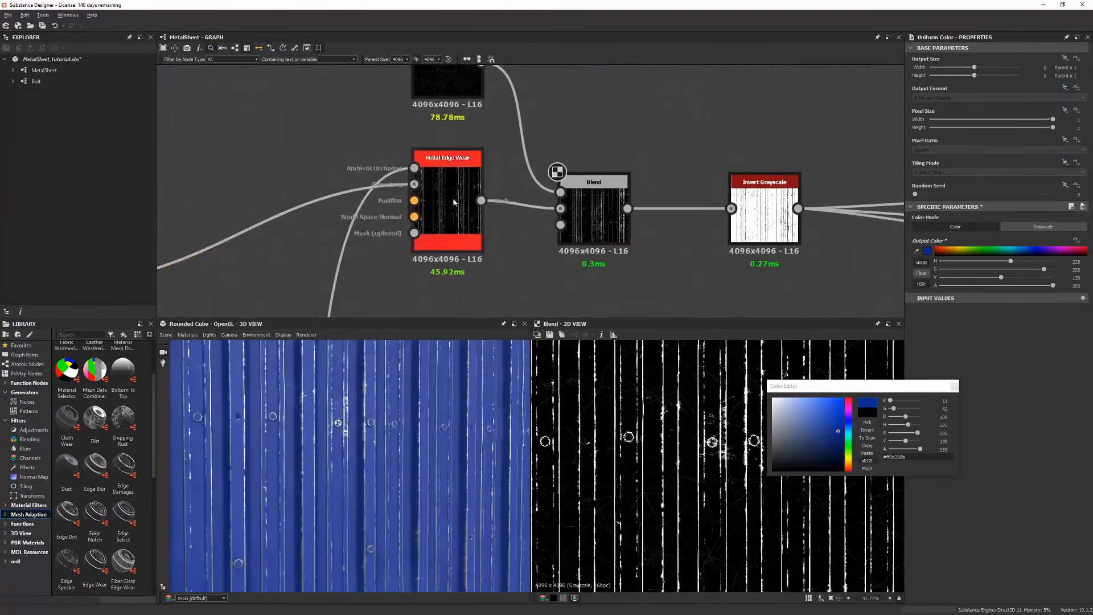
pyautogui.click(454, 202)
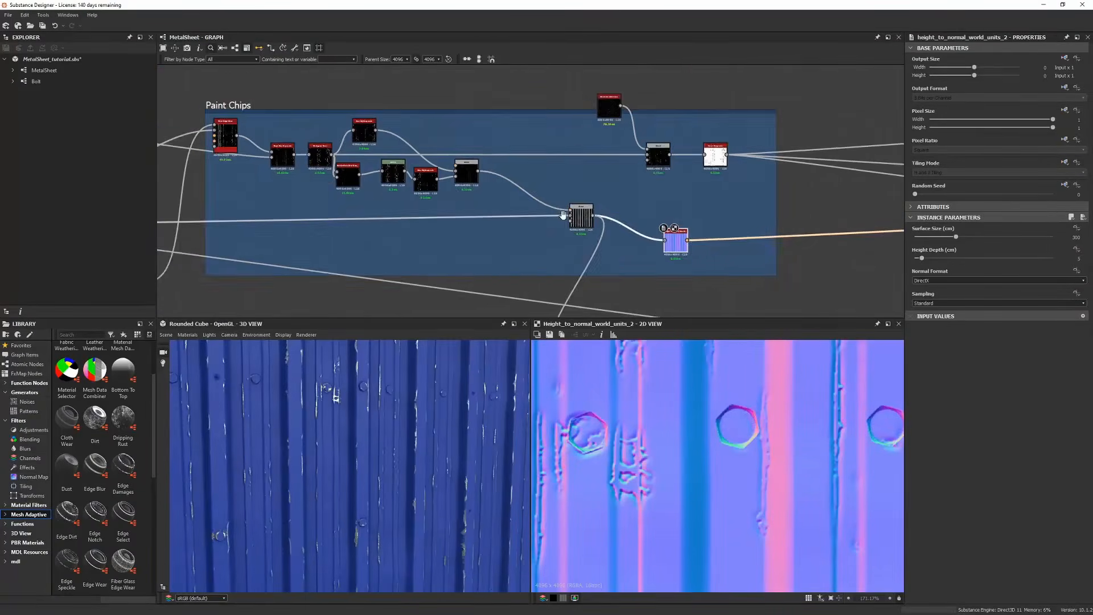
pyautogui.press('space')
pyautogui.write('dirt')
# Orbit the Marmoset scene to reveal the spot light on the CARGO panel
pyautogui.scroll(1, 743, 453)
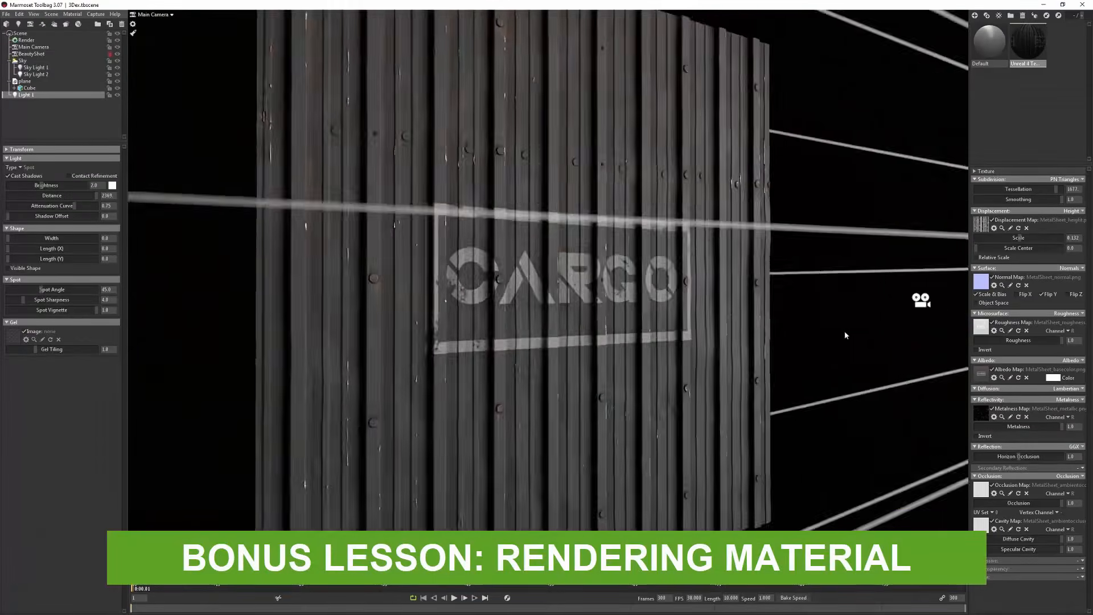
pyautogui.scroll(-5, 846, 335)
pyautogui.moveTo(846, 336); pyautogui.dragTo(809, 244)
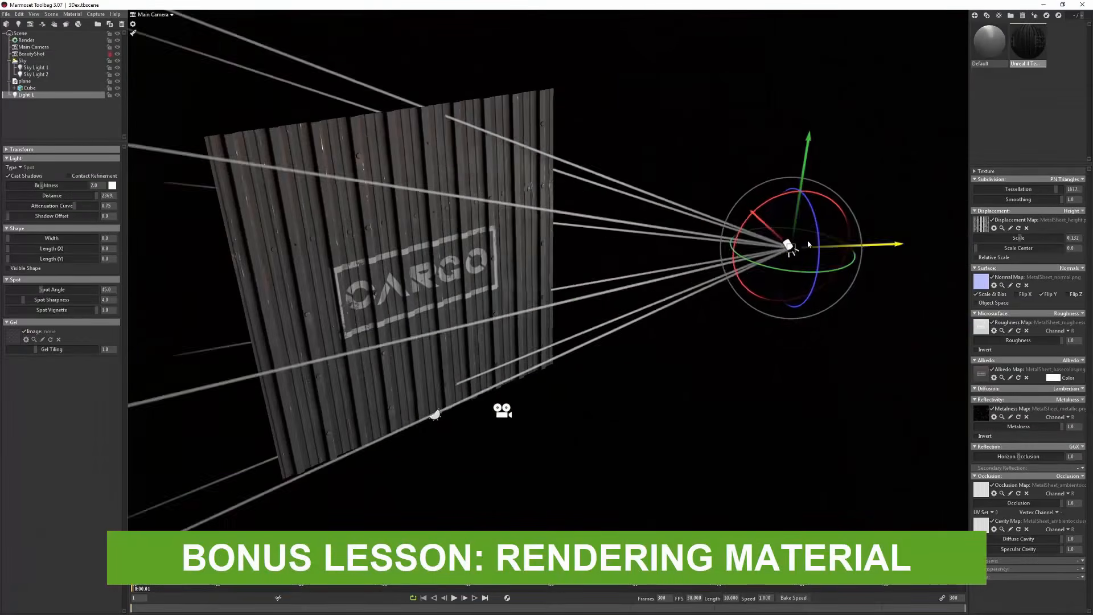